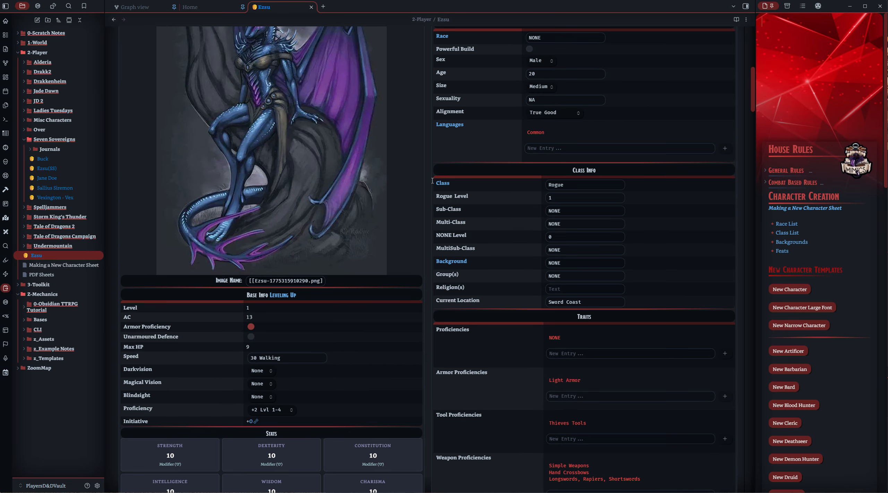
- Inspect the full image name entry beneath the character portrait
scroll(432, 180, up, 2)
scroll(432, 181, up, 1)
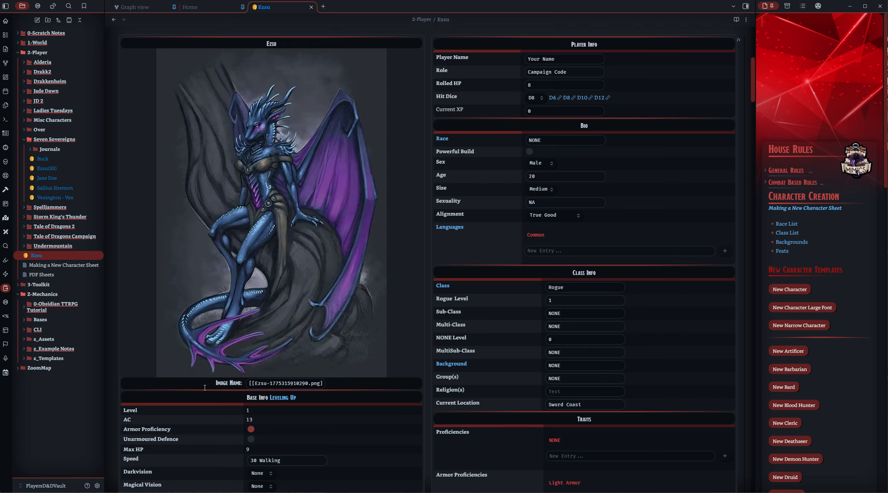
click(249, 384)
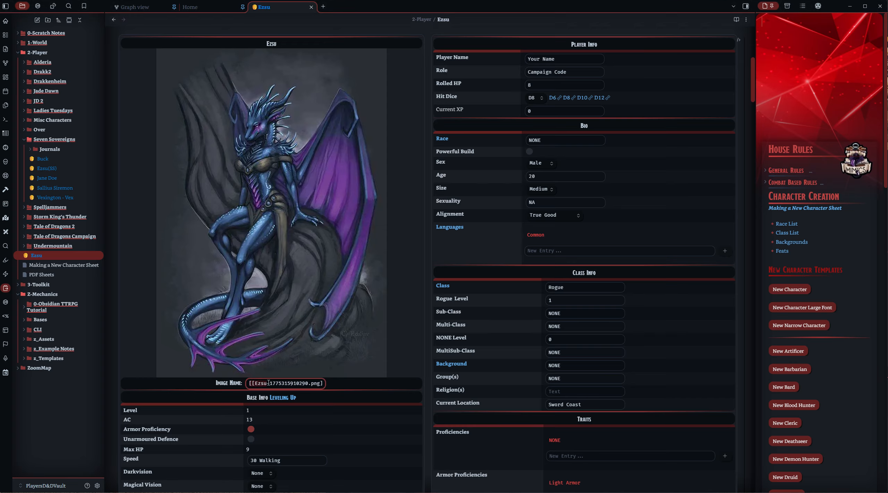
drag(317, 384, 336, 383)
click(390, 385)
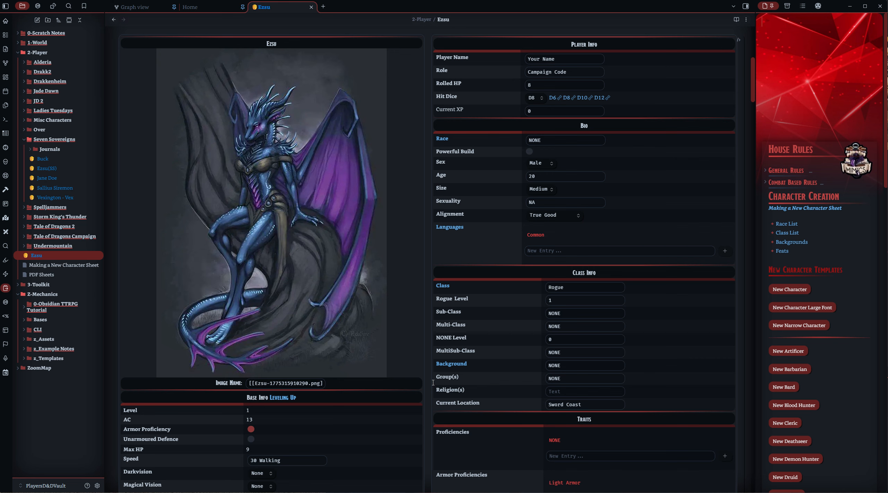
- Replace the placeholder in the Player Name field with the player's name
drag(568, 58, 514, 61)
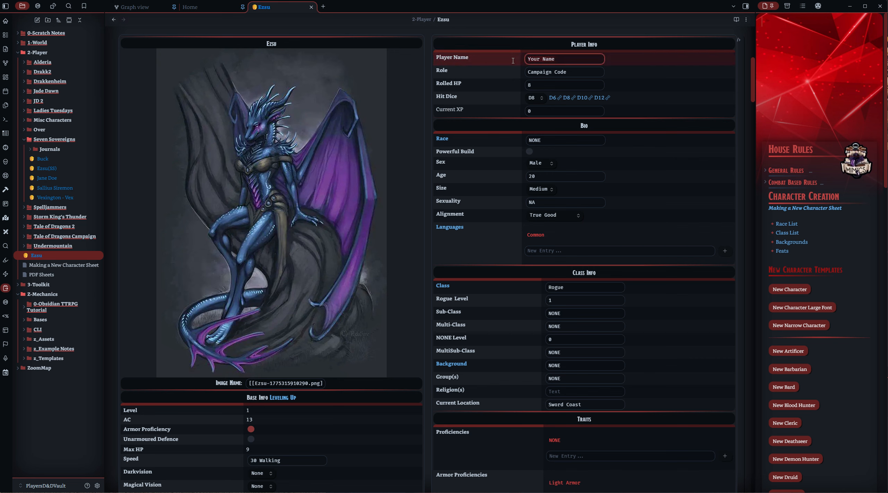
text(Niesa)
click(496, 78)
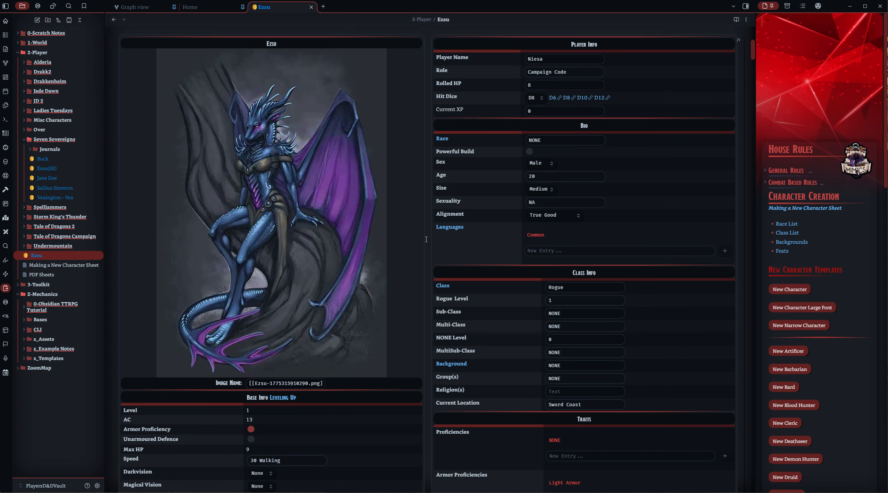
- Set the Rogue Level in the Class Info section to 3
scroll(426, 239, down, 4)
scroll(432, 239, down, 2)
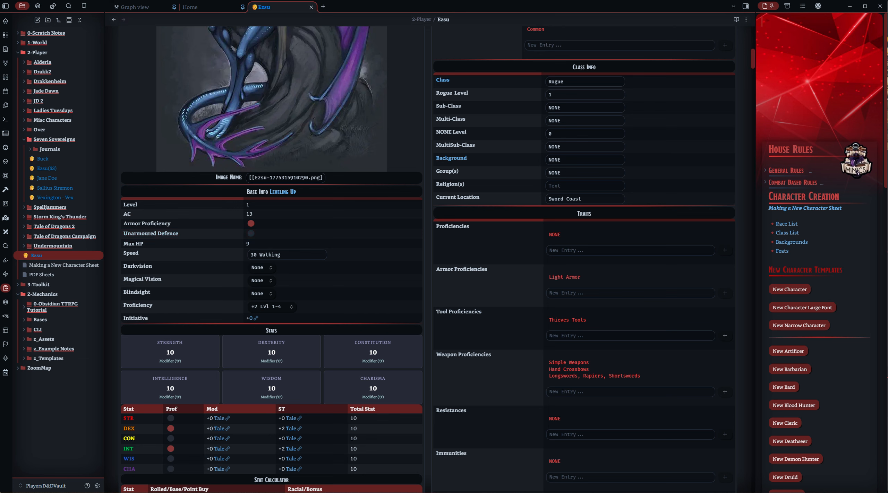
key(alt+Tab)
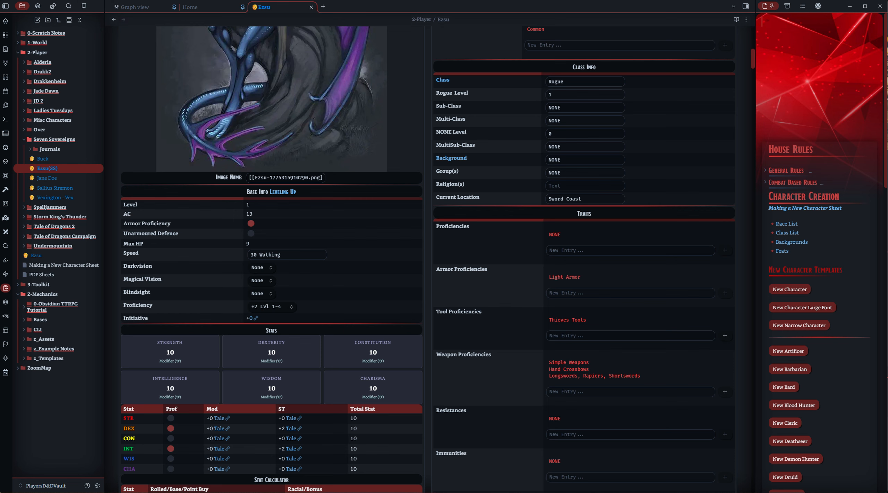
click(565, 97)
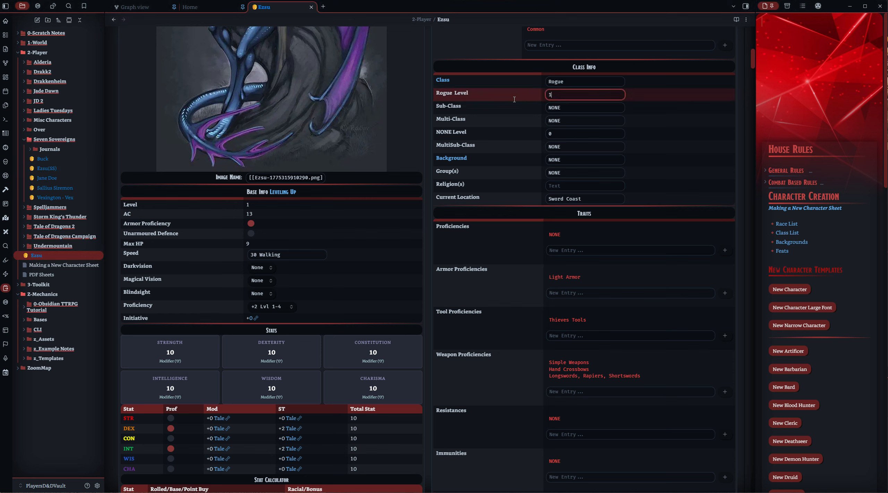
key(BackSpace)
text(3)
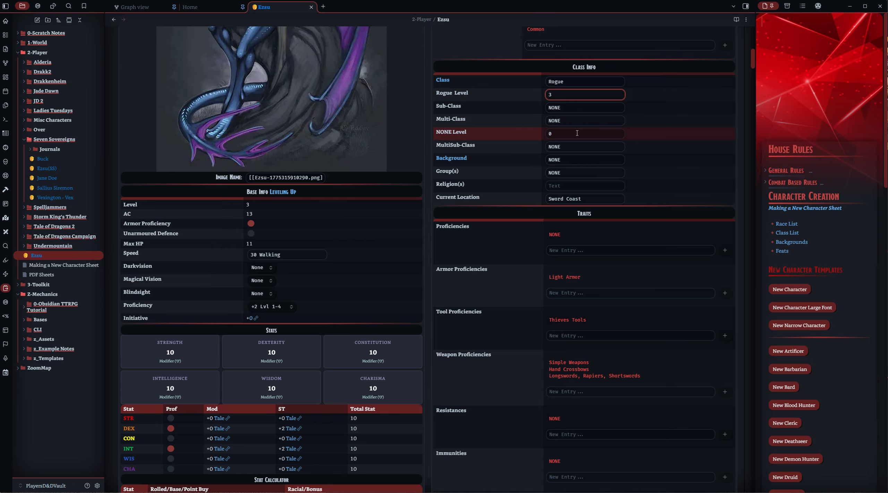
click(431, 149)
- Toggle Unarmoured Defence on and back off, and switch Armor Proficiency off and back on in Base Info
scroll(432, 151, up, 4)
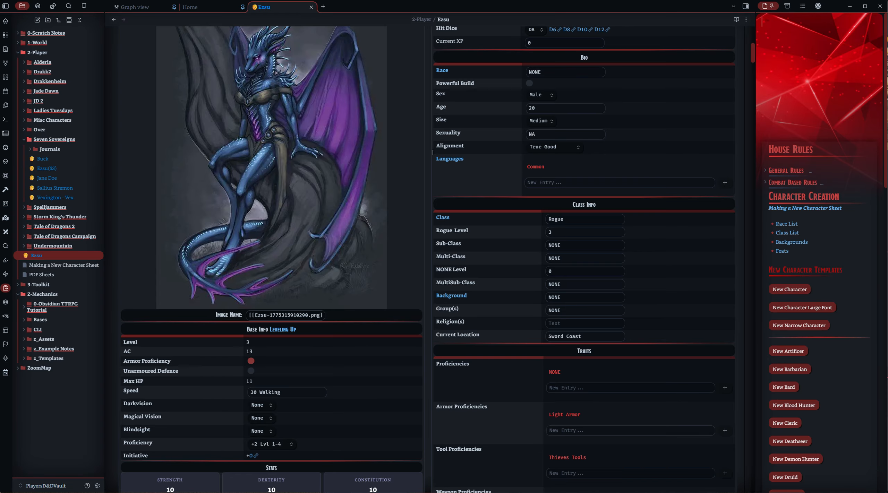
scroll(433, 153, up, 1)
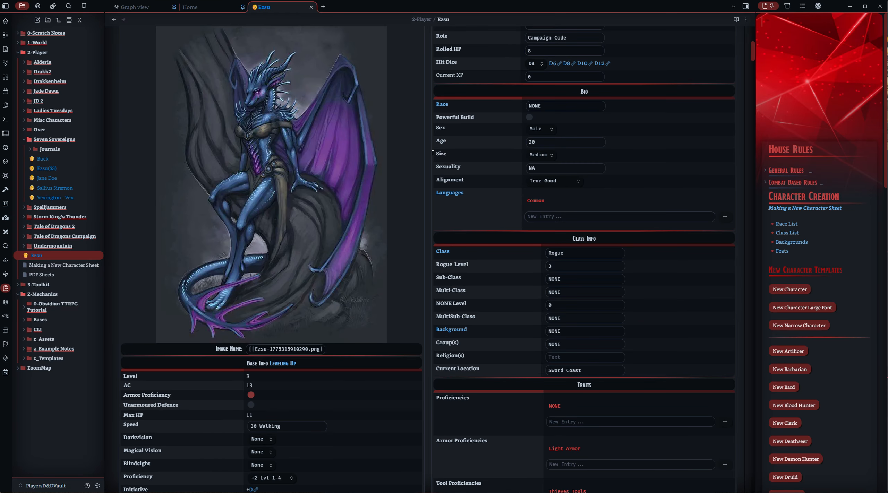
scroll(430, 159, down, 3)
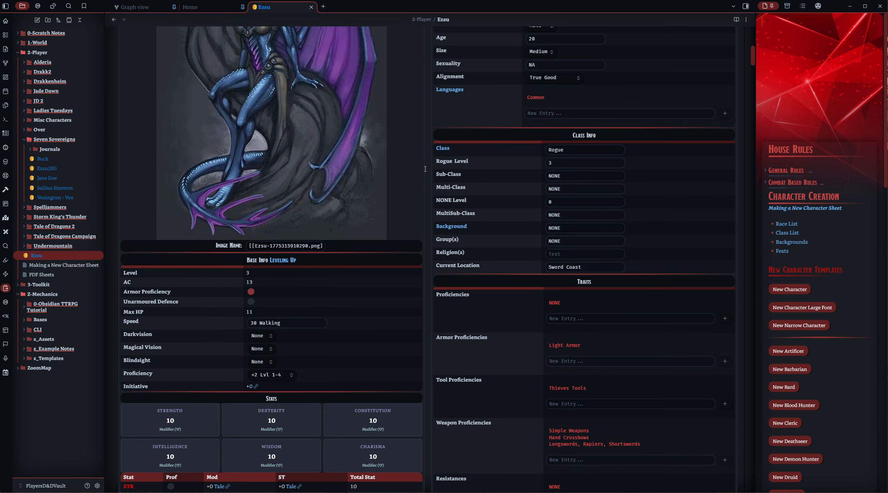
scroll(424, 169, down, 1)
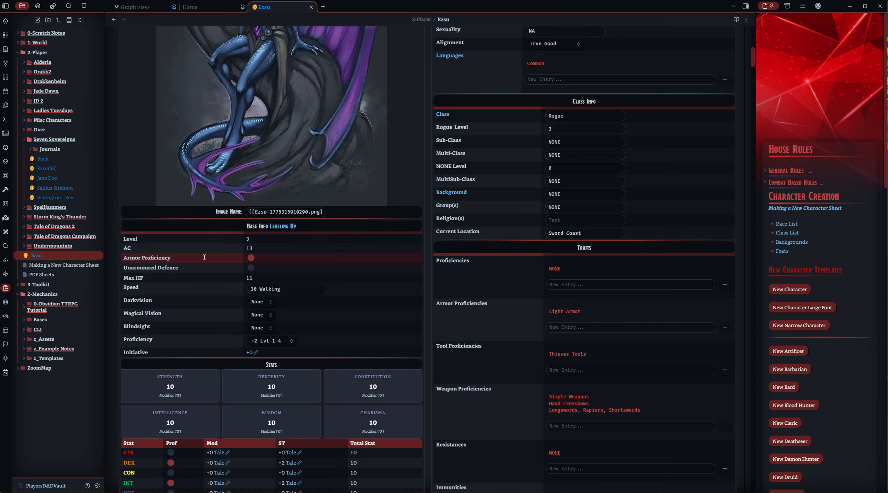
click(251, 267)
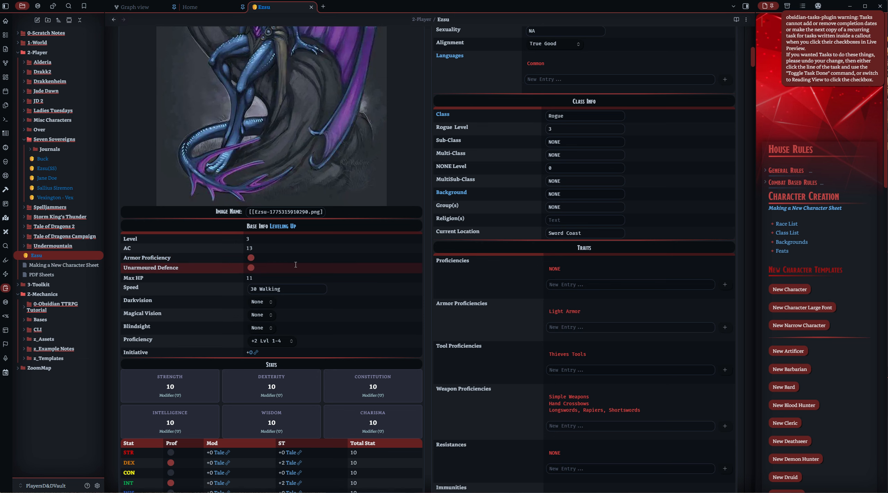
click(250, 267)
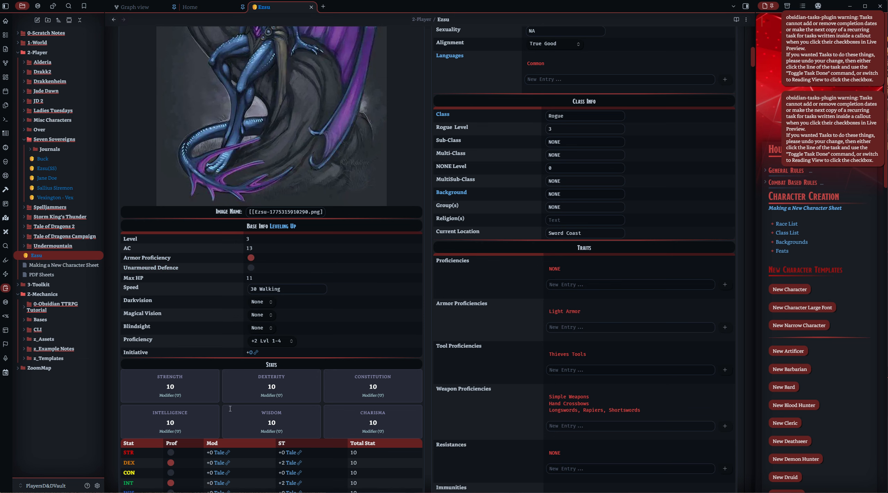
click(251, 259)
click(251, 259)
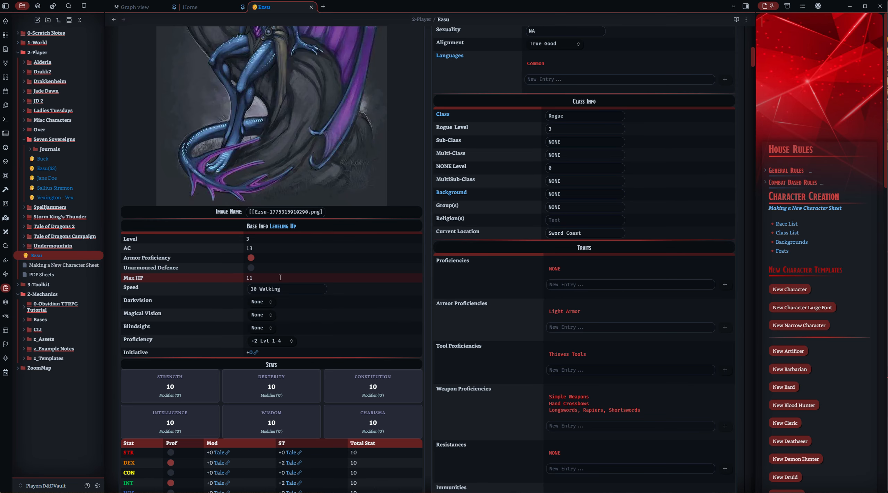
- Set the Rolled HP in the Player Info section to 24
scroll(280, 278, up, 3)
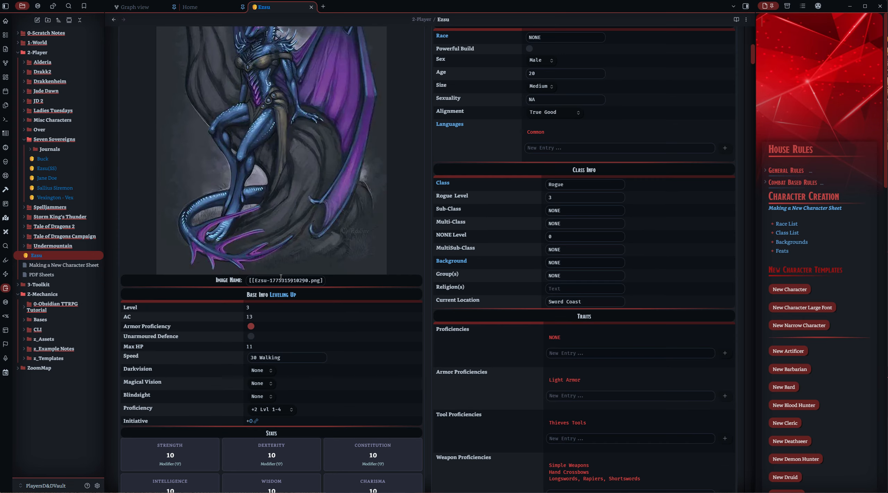
scroll(462, 85, up, 3)
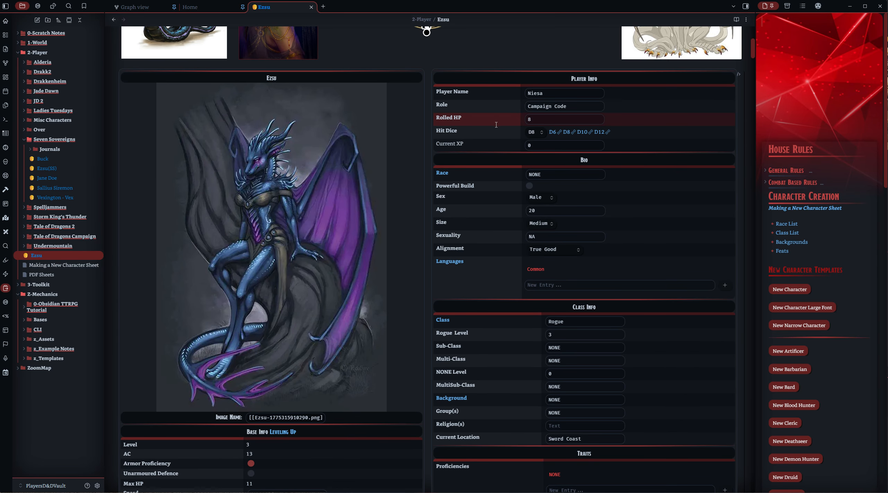
click(555, 124)
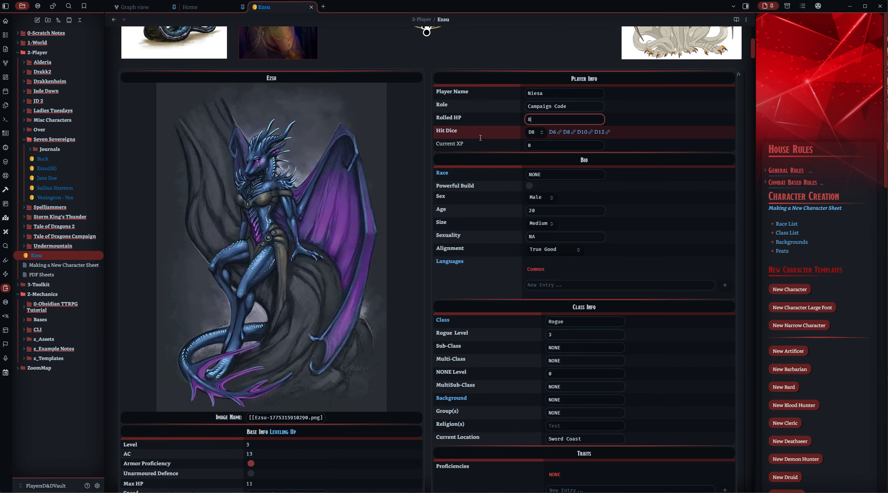
key(BackSpace)
text(24)
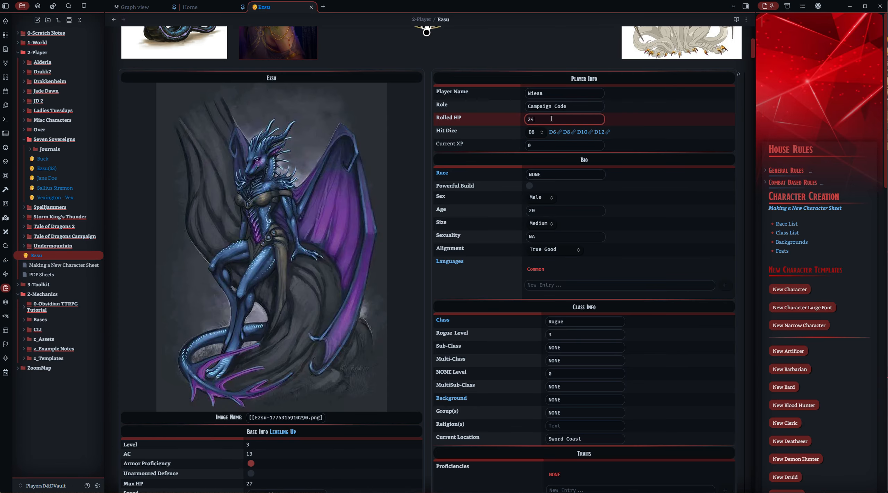
click(495, 118)
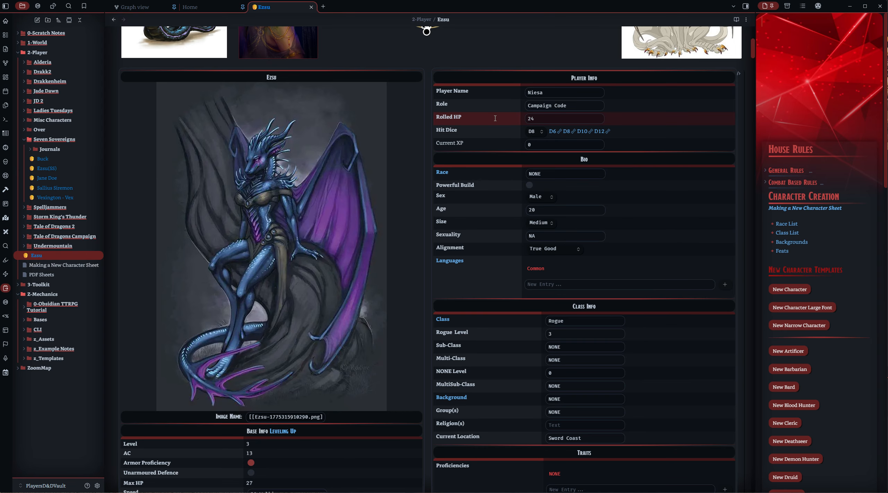
- Review Max HP and the Personal HP tracker, and examine the range options for Darkvision, Magical Vision and Blindsight
scroll(257, 381, down, 3)
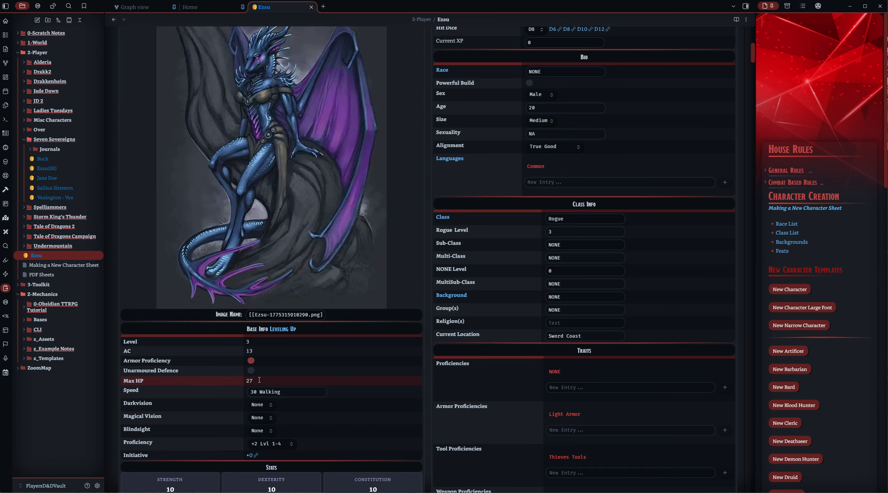
scroll(260, 381, down, 11)
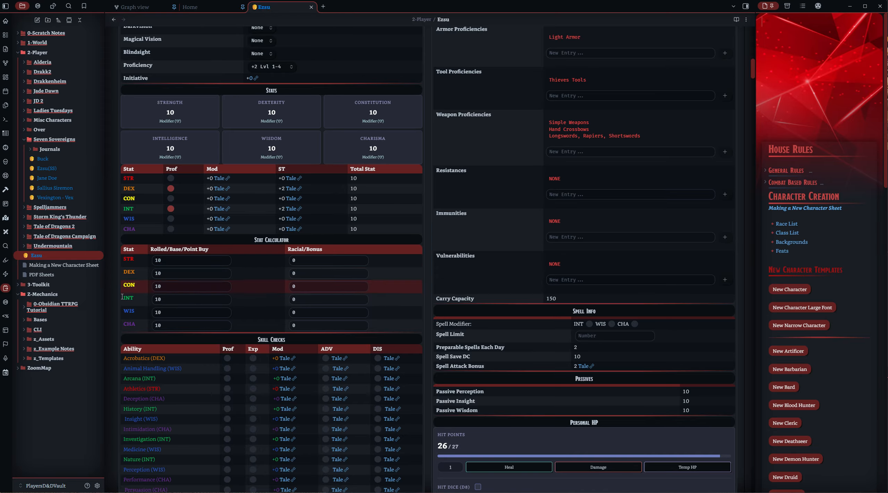
scroll(431, 304, down, 4)
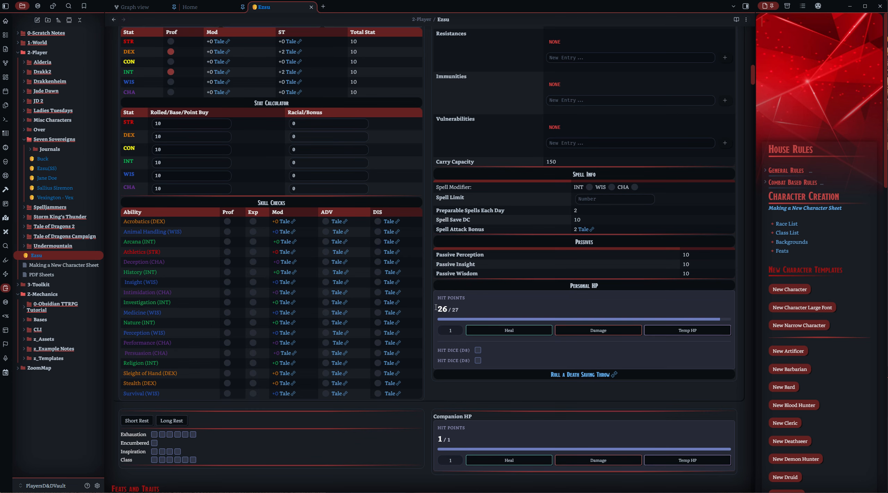
scroll(444, 312, up, 10)
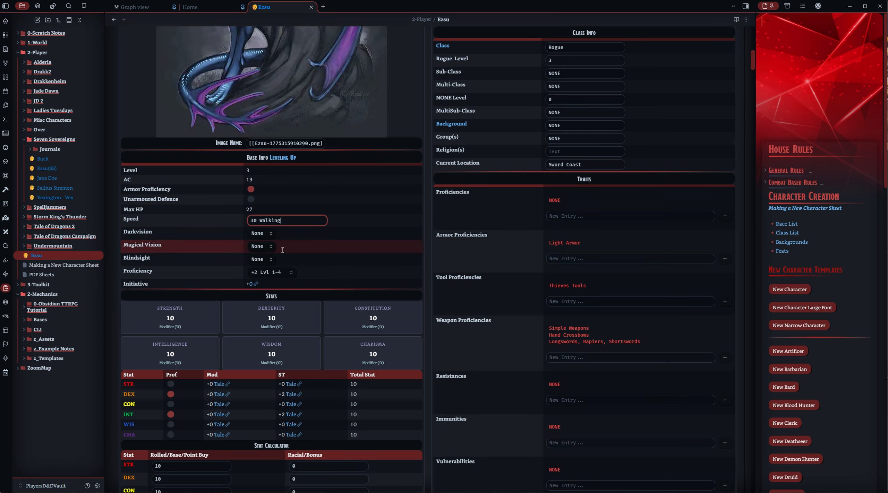
click(271, 236)
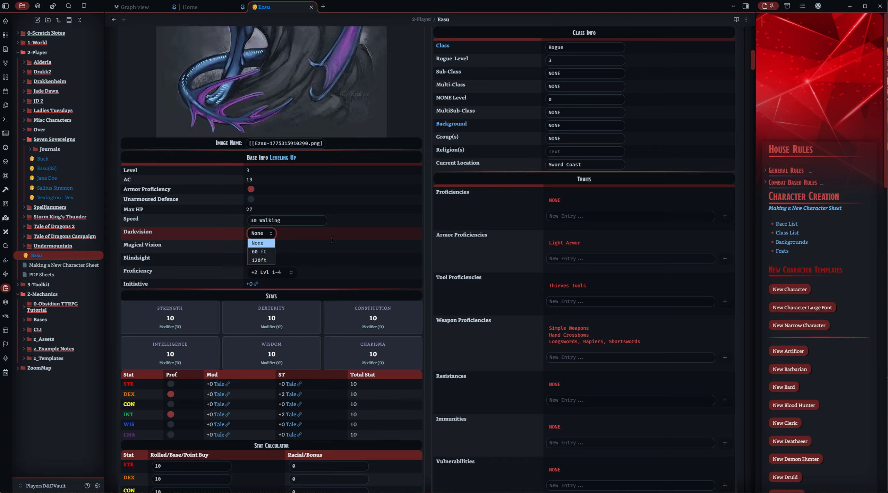
click(296, 237)
click(271, 248)
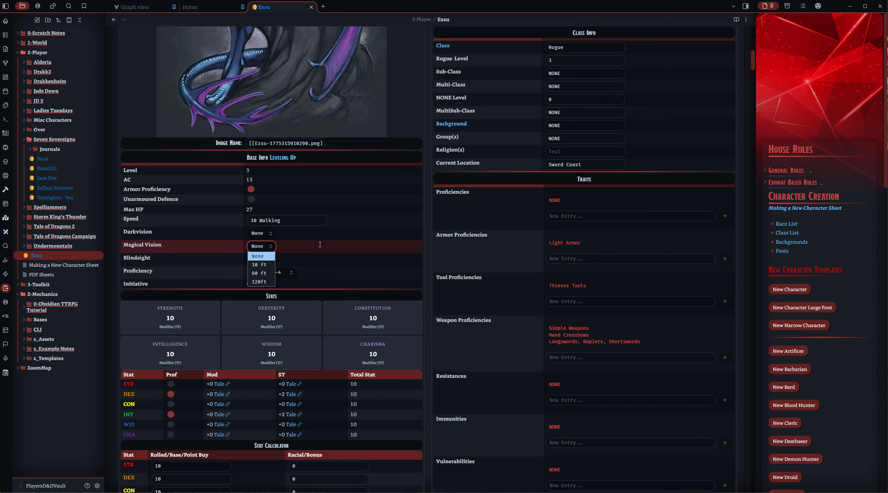
click(332, 245)
click(272, 259)
click(312, 260)
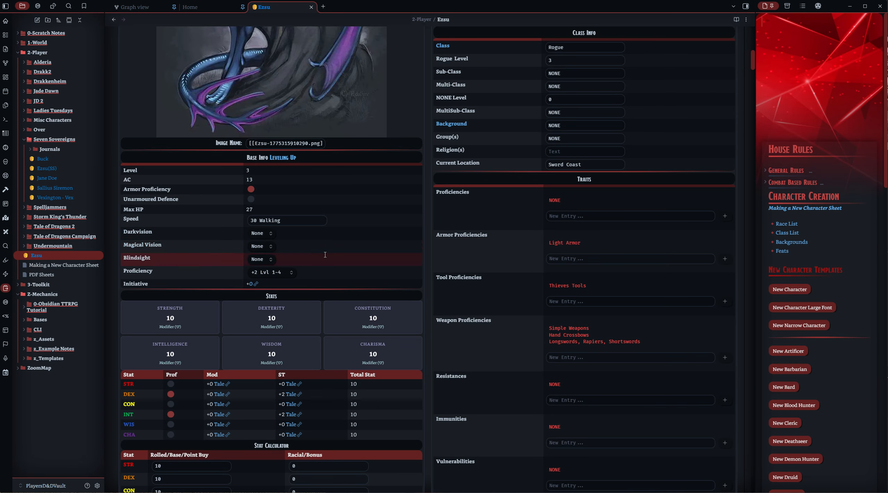
- Choose +2 Lvl 1-4 as the character's proficiency bonus in Base Info
click(291, 272)
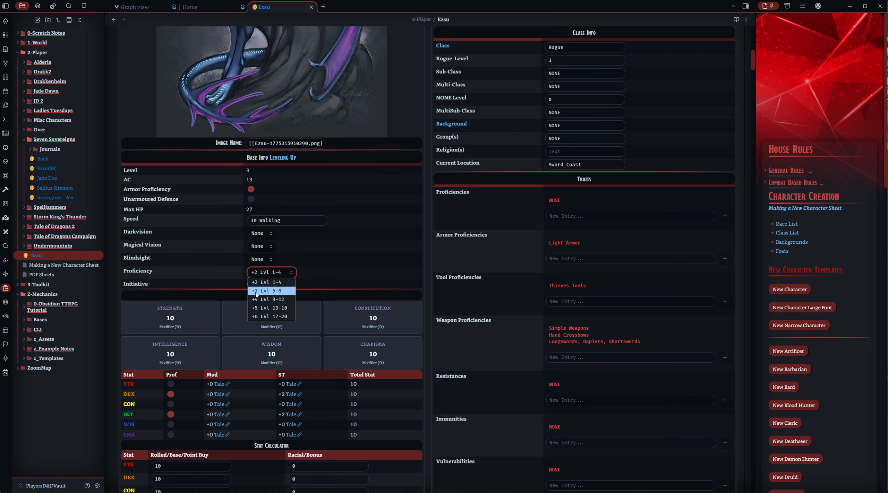
click(259, 283)
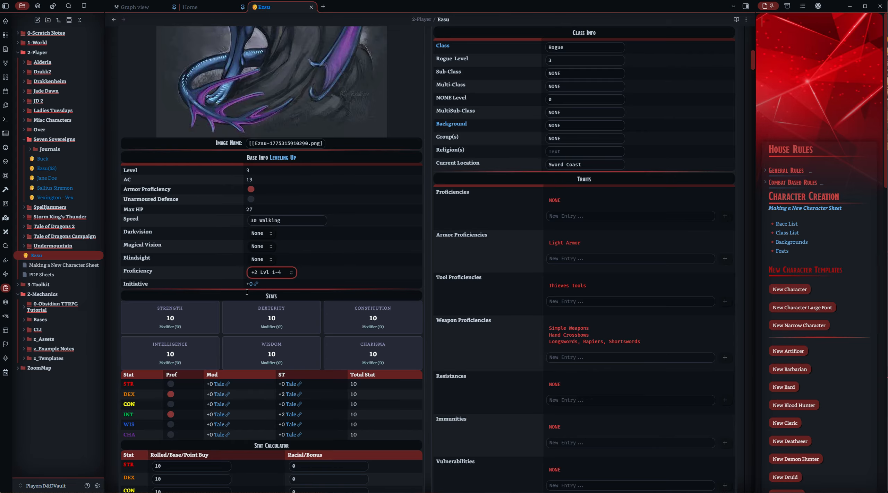
click(213, 293)
- Toggle the STR proficiency marker in the stats table on and back off twice
scroll(212, 293, down, 3)
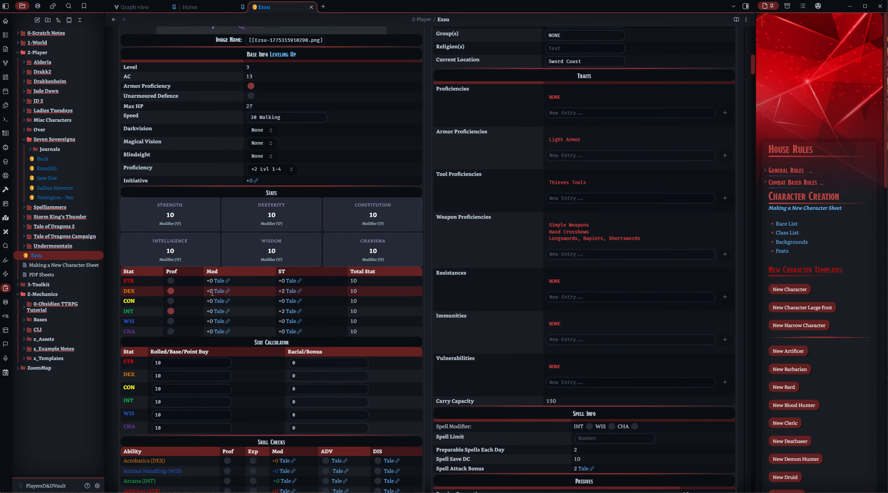
scroll(212, 294, down, 1)
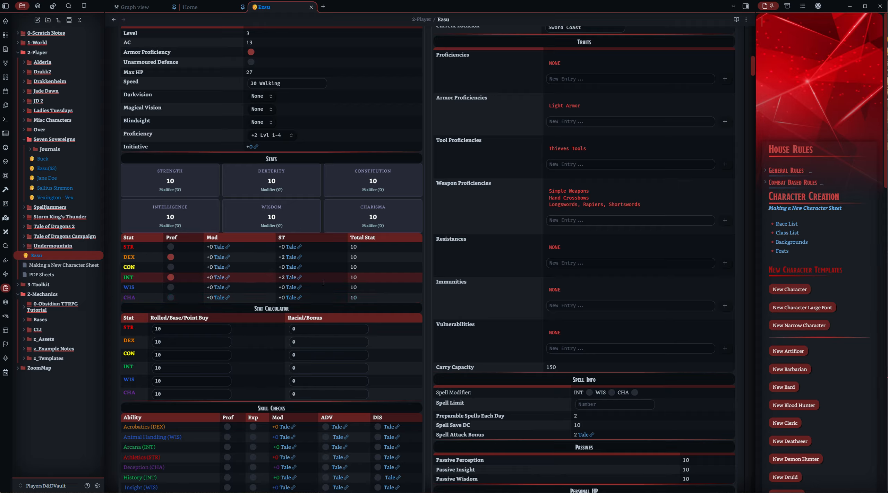
click(171, 246)
click(171, 246)
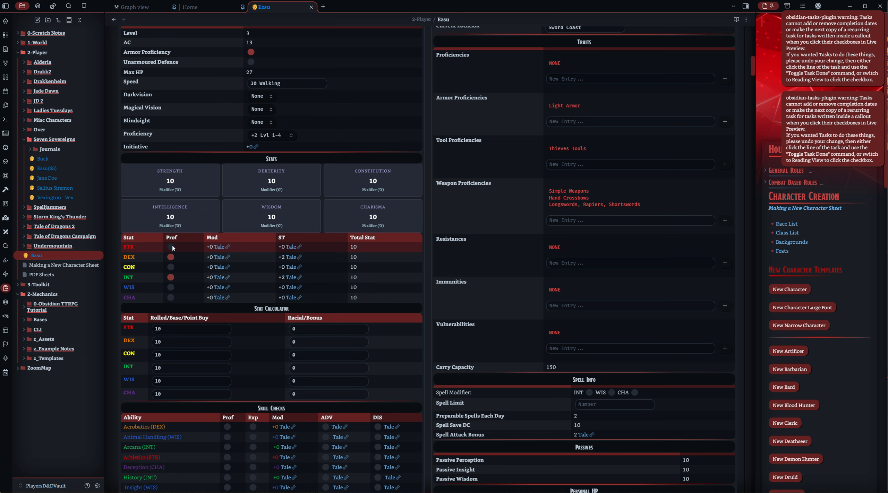
click(172, 247)
click(171, 246)
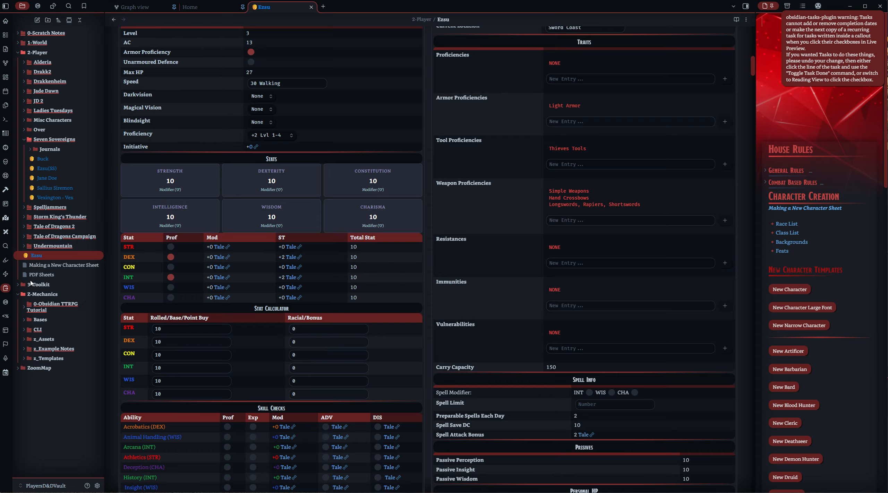
- Set the Rolled/Base/Point Buy value for STR in the Stat Calculator to 11
click(199, 333)
key(BackSpace)
text(1)
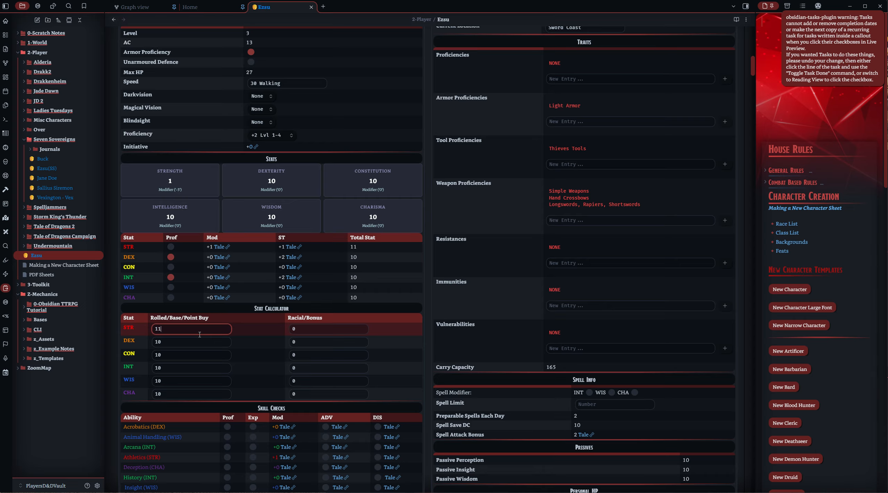
- Set the Rolled/Base/Point Buy values in the Stat Calculator to 14 for DEX, 16 for CON and 15 for INT
click(196, 342)
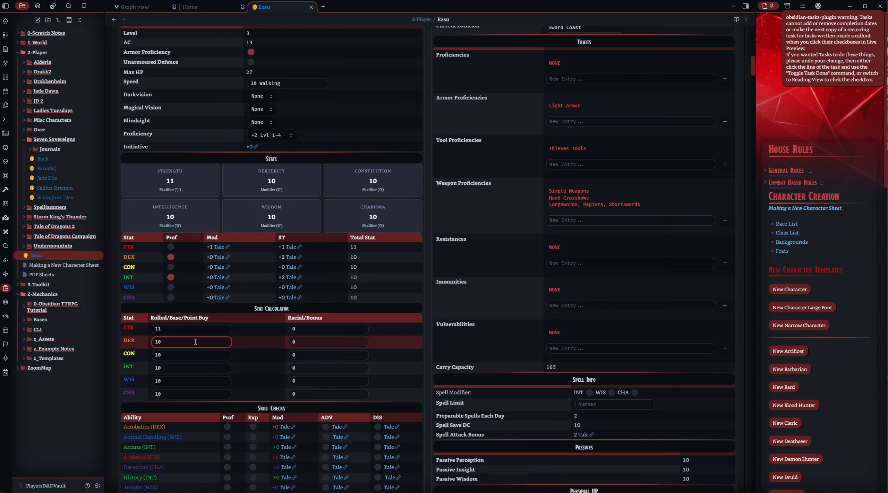
key(BackSpace)
text(4)
click(190, 355)
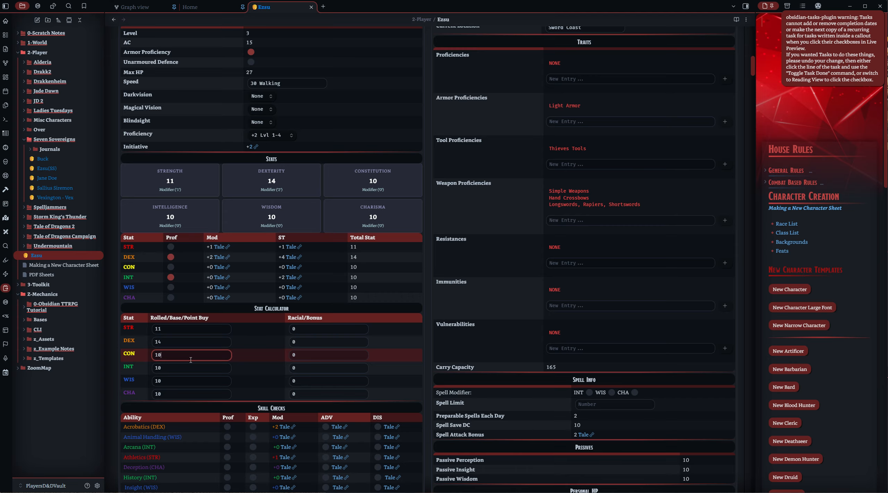
key(BackSpace)
text(6)
click(187, 372)
key(BackSpace)
text(5)
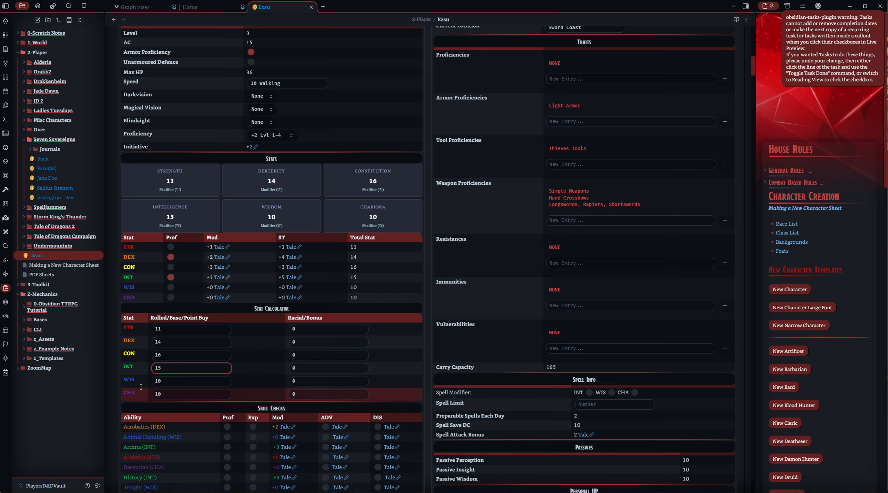
- Give CHA a Racial/Bonus value of 1 and a Rolled/Base/Point Buy value of 17 in the Stat Calculator
click(323, 392)
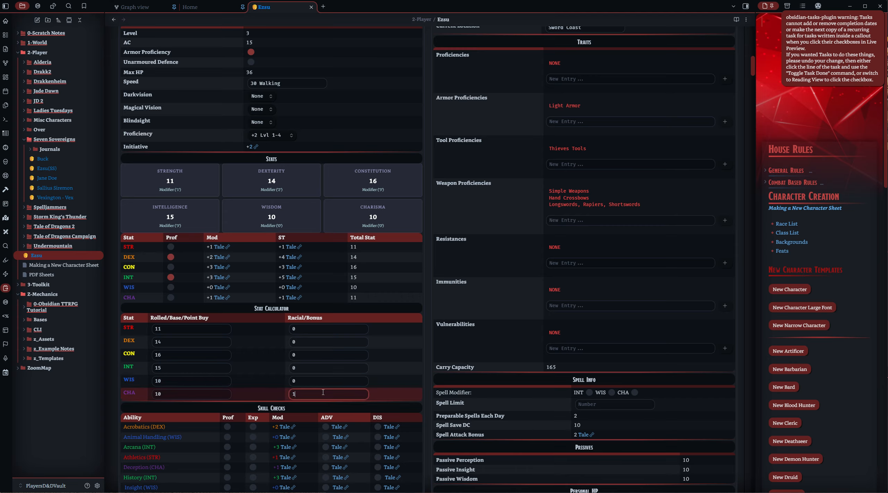
click(166, 394)
key(BackSpace)
text(7)
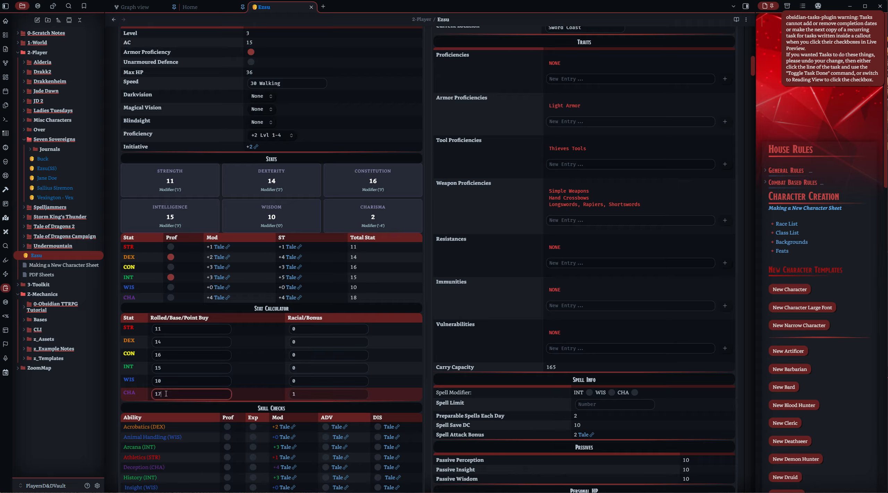
click(167, 383)
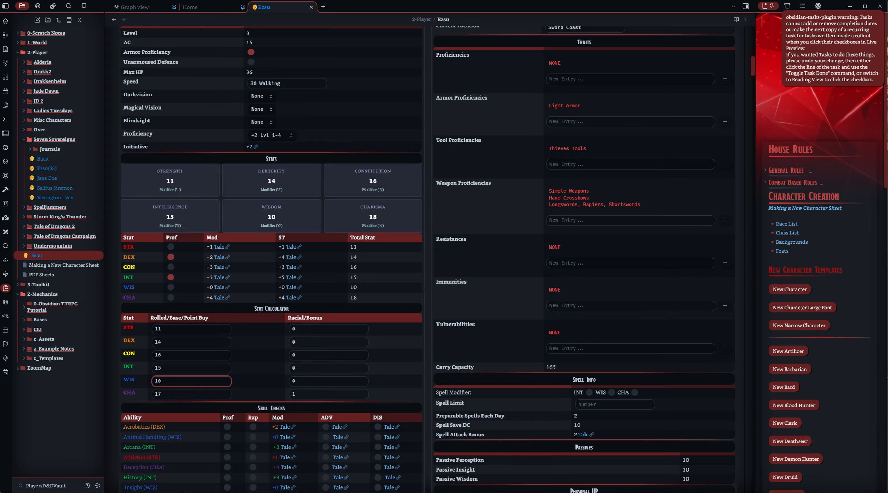
- Mark Arcana, Deception, Insight and Perception as proficient in Skill Checks, toggling Insight off and back on once
scroll(276, 300, down, 4)
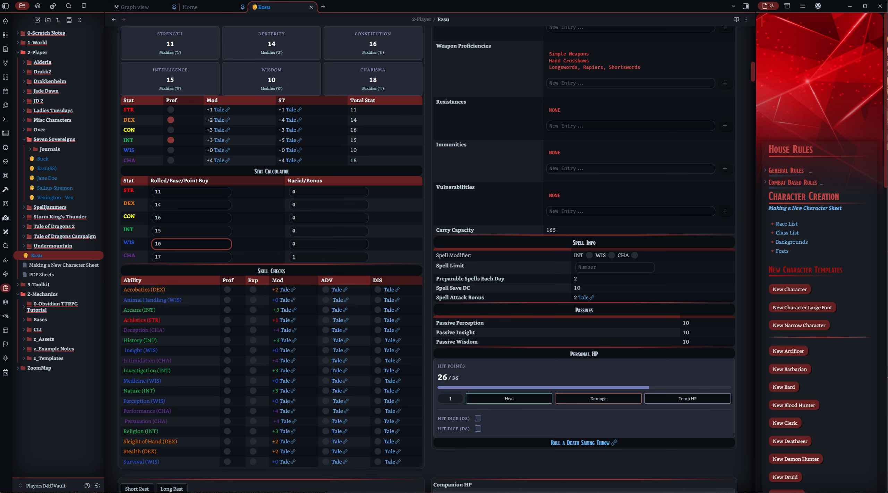
click(228, 310)
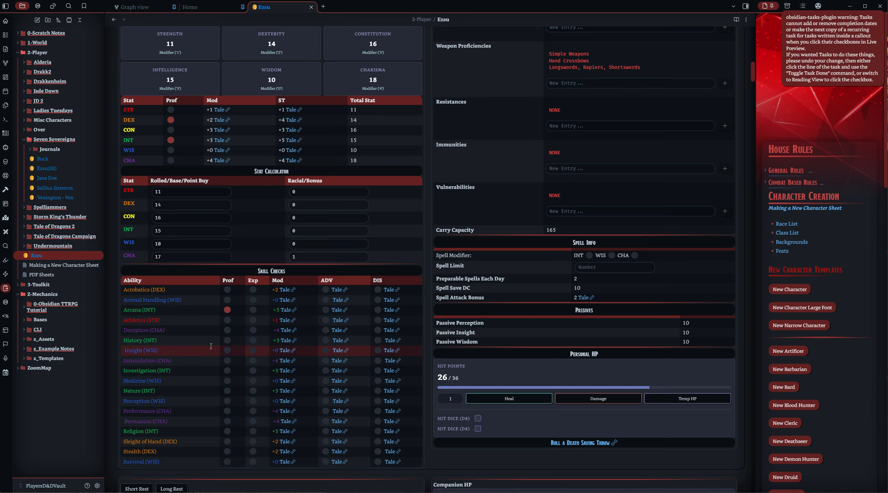
click(227, 331)
click(228, 351)
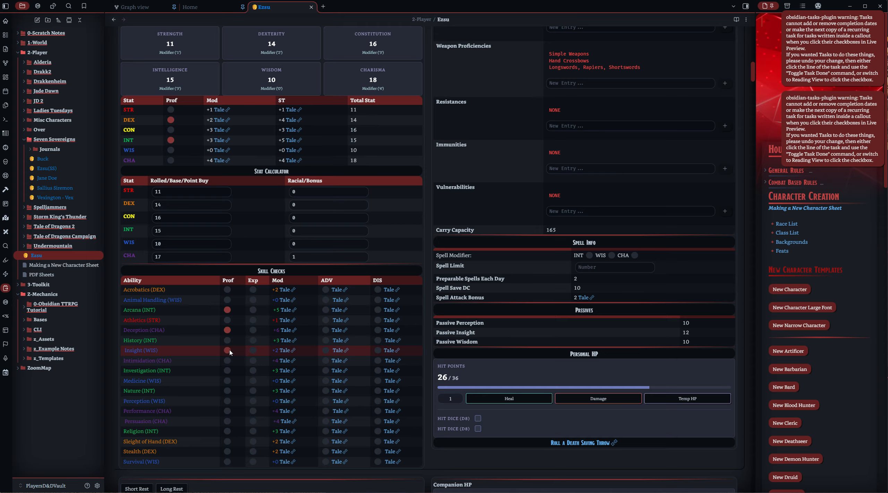
click(227, 402)
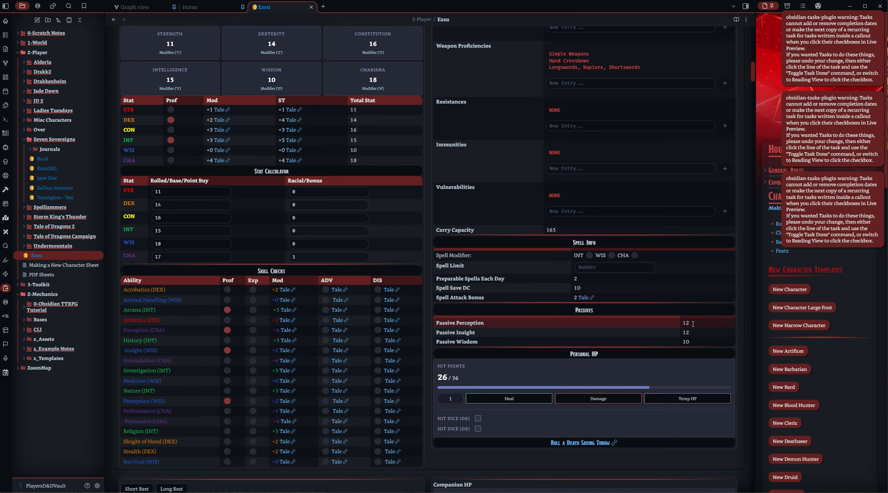
click(227, 350)
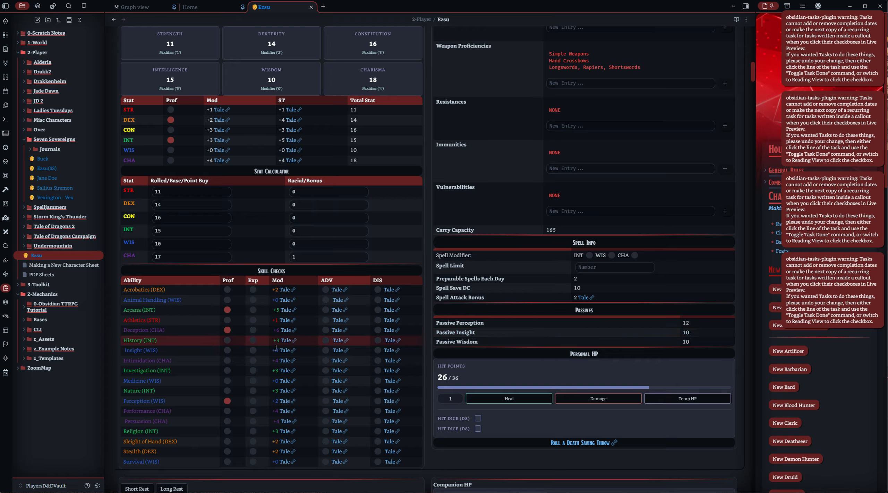
click(227, 351)
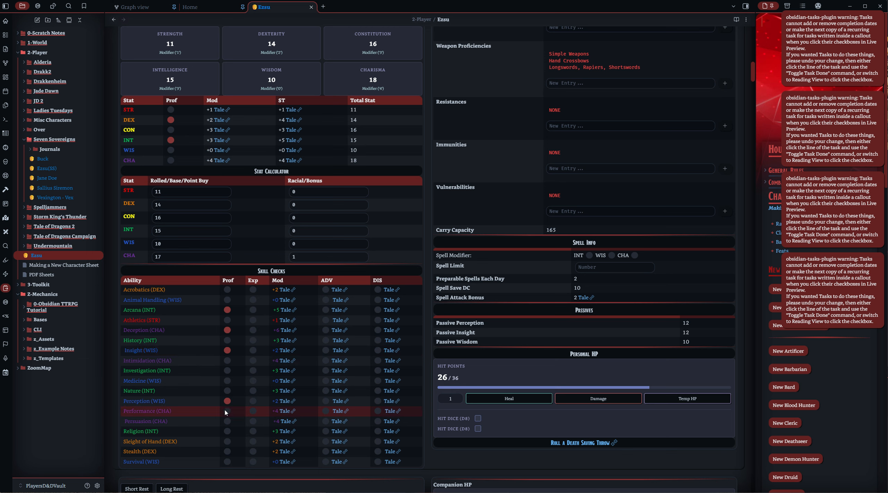
- Mark proficiency and expertise for Persuasion, plus proficiency for Sleight of Hand and Stealth in Skill Checks
click(228, 421)
click(253, 421)
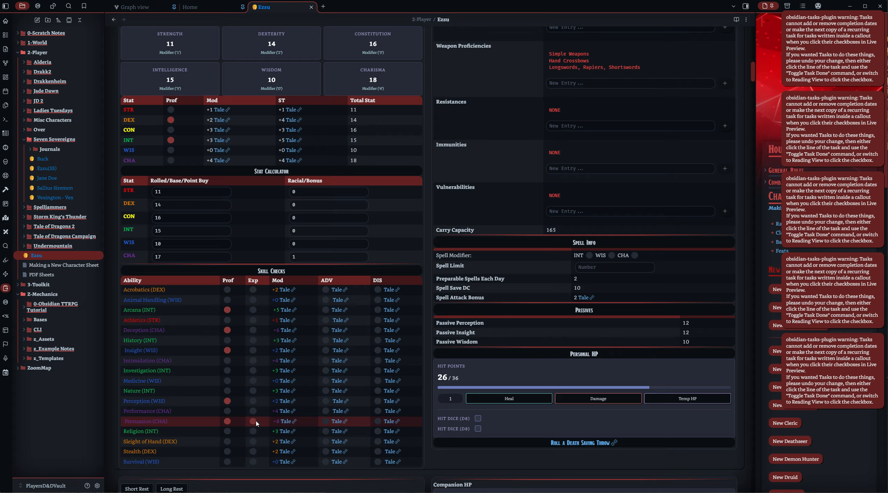
click(228, 441)
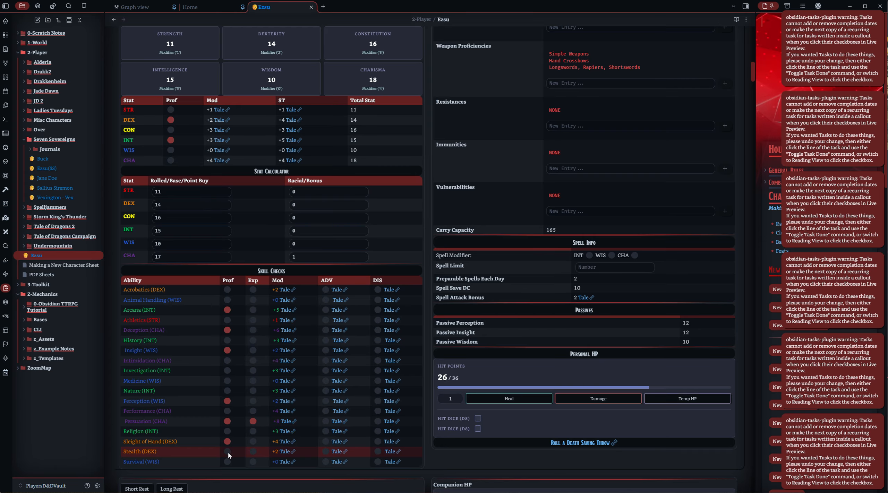
click(227, 451)
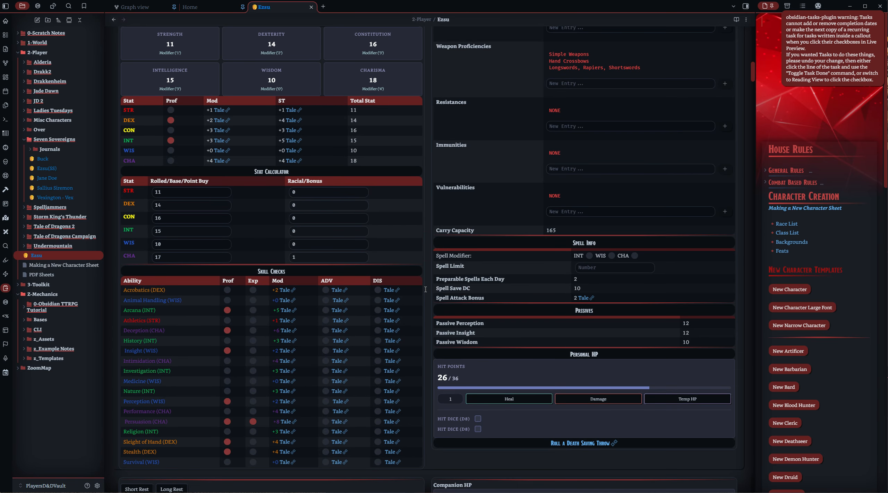
- Replace the Role entry in Player Info with the campaign code SevenS
scroll(409, 290, up, 10)
scroll(426, 289, up, 6)
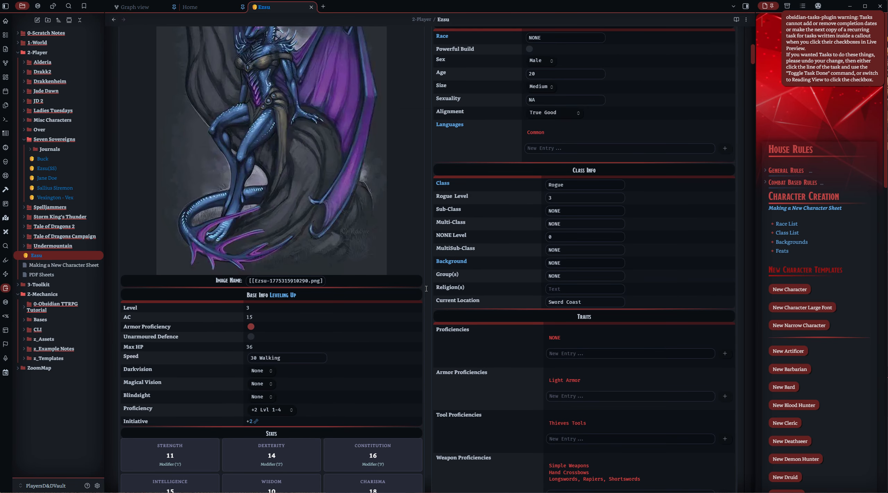
scroll(426, 289, down, 2)
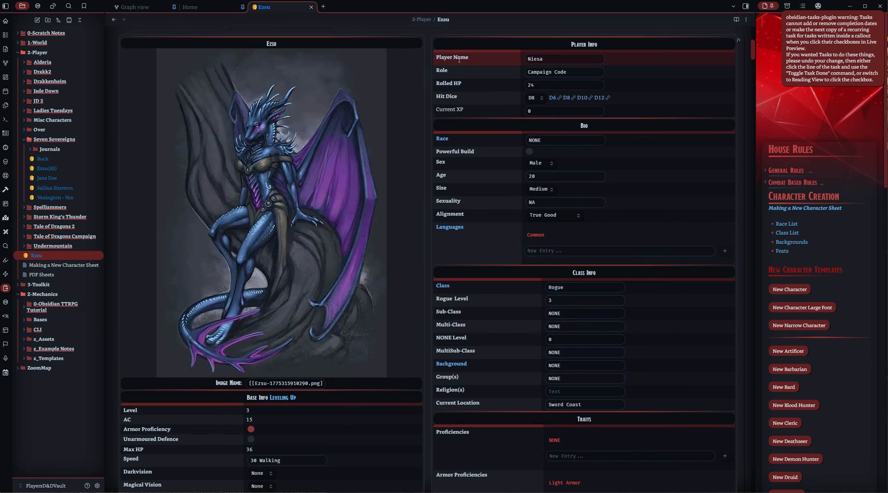
click(581, 71)
key(ctrl+a)
text(SevenS)
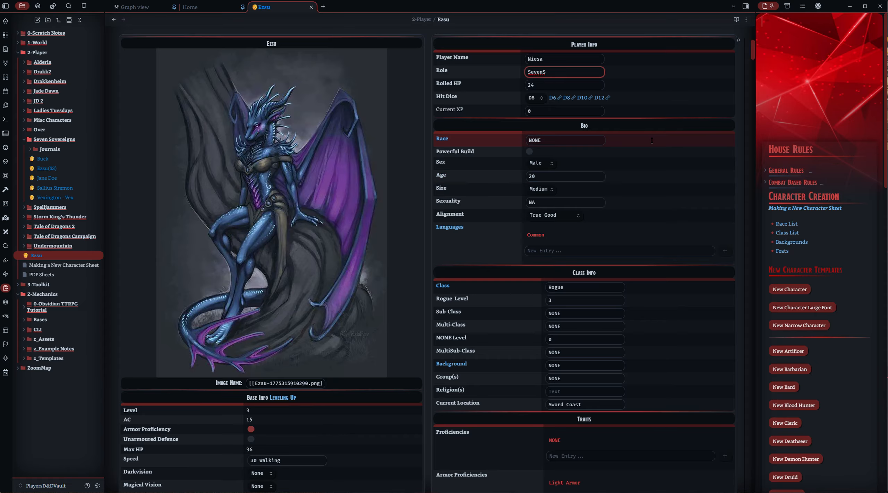
click(645, 128)
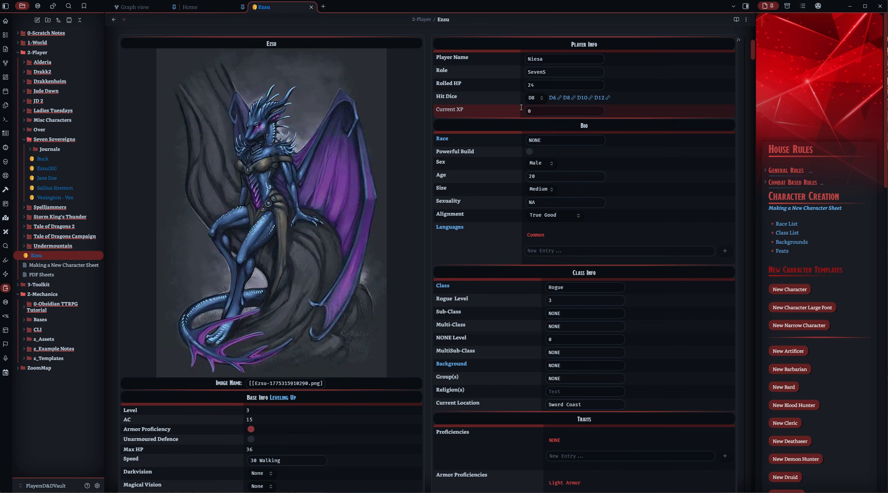
- Enter Blue Dragonborn as the character's race in the Bio section
drag(553, 141, 506, 142)
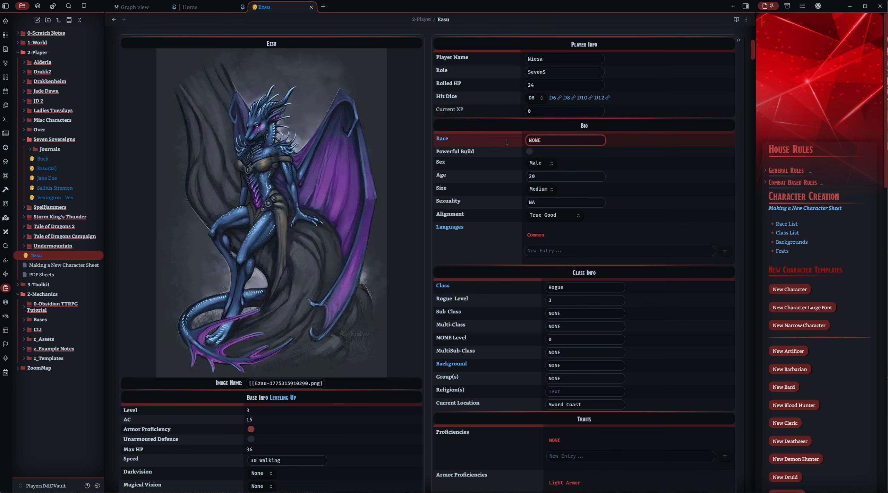
text(Blue Gragonborn)
key(BackSpace)
key(BackSpace)
key(BackSpace)
key(BackSpace)
key(BackSpace)
key(BackSpace)
key(BackSpace)
key(BackSpace)
key(BackSpace)
text(Dragonborn)
key(Return)
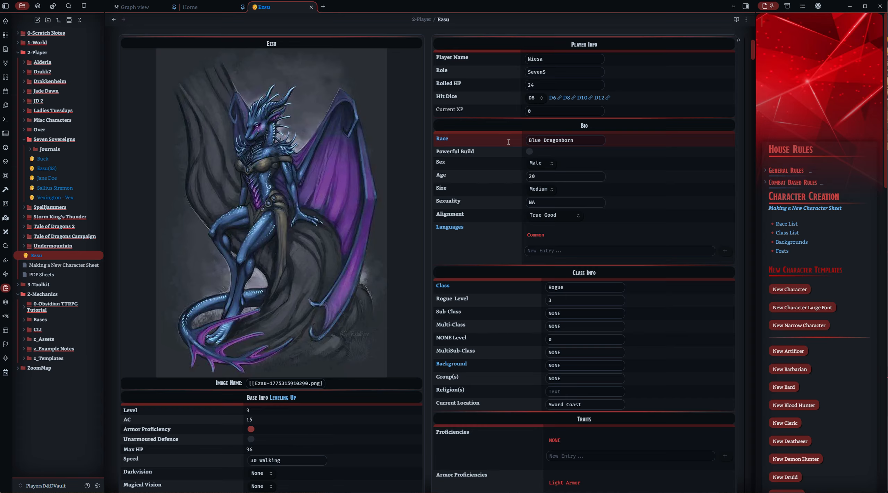
- Preview the Index of Races from the Race link, pin the floating preview, enlarge it and move it over the portrait
mouse_move(447, 142)
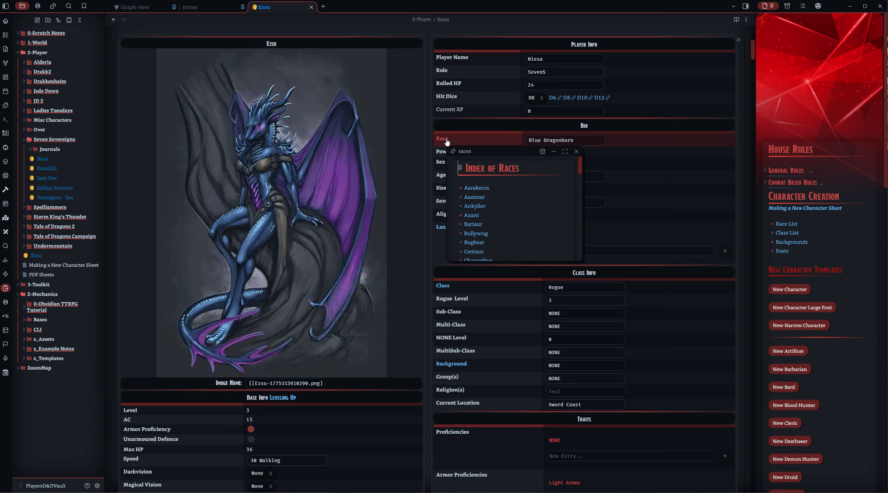
scroll(531, 209, down, 5)
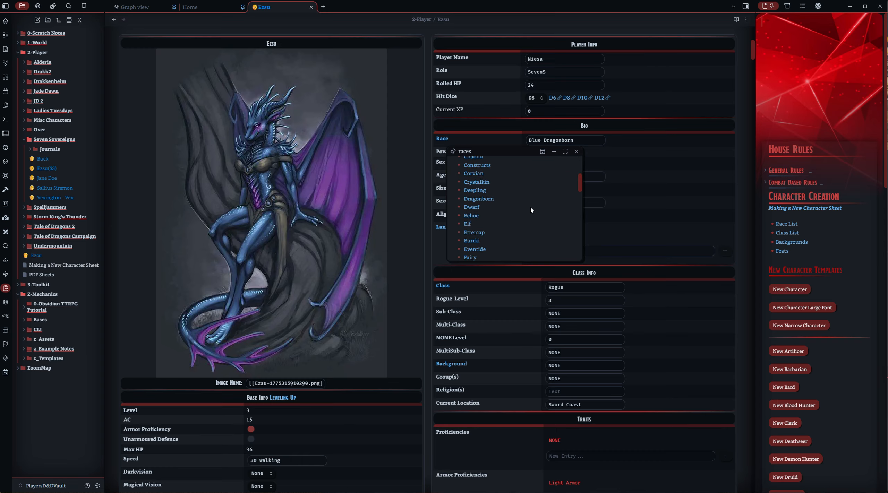
click(453, 152)
drag(578, 151, 659, 151)
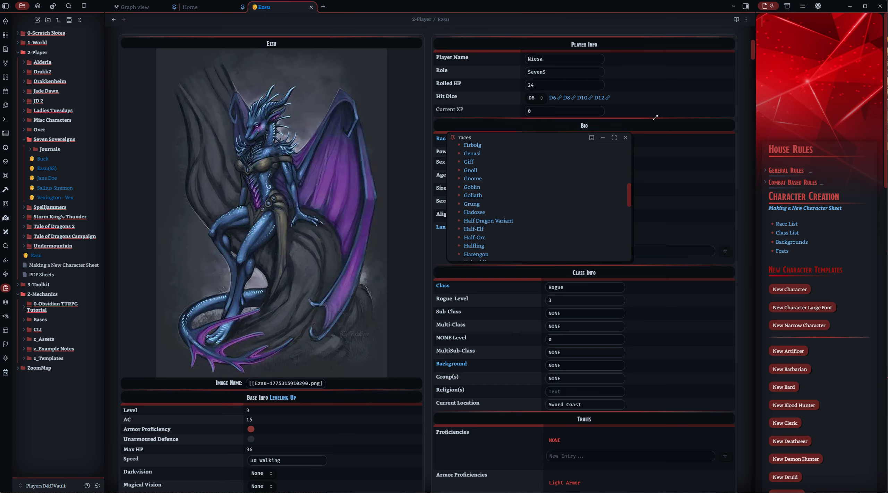
drag(537, 151, 397, 200)
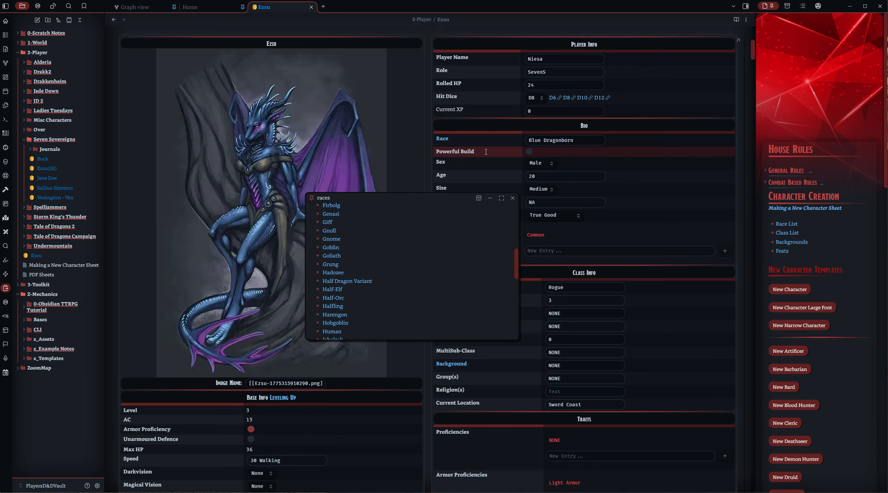
- Open the linked race index in a split beside the character sheet, and close both the floating preview and the split
right_click(445, 139)
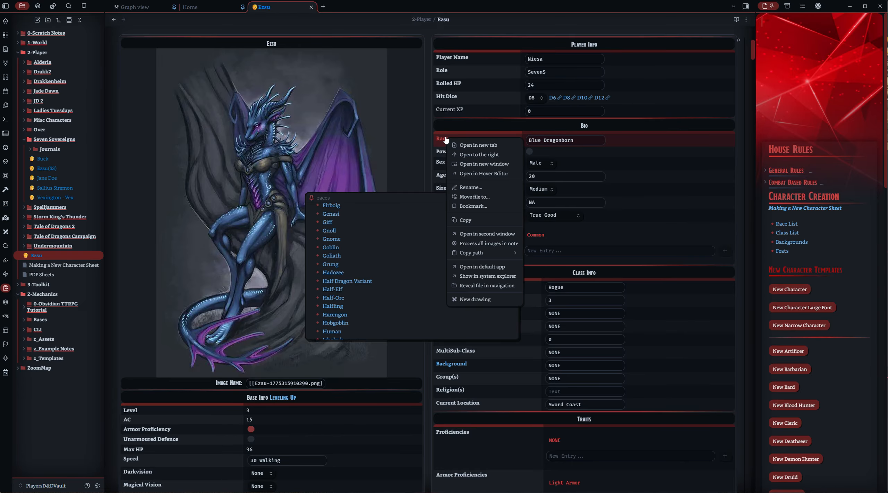
click(484, 154)
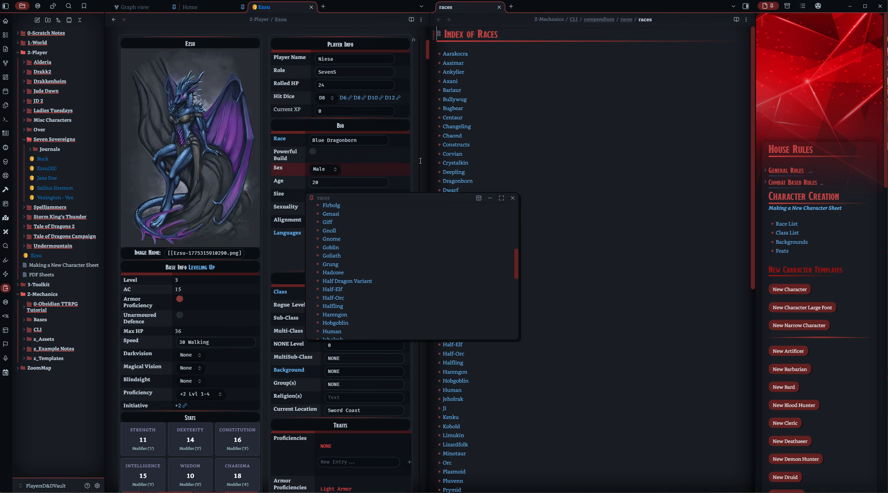
click(512, 198)
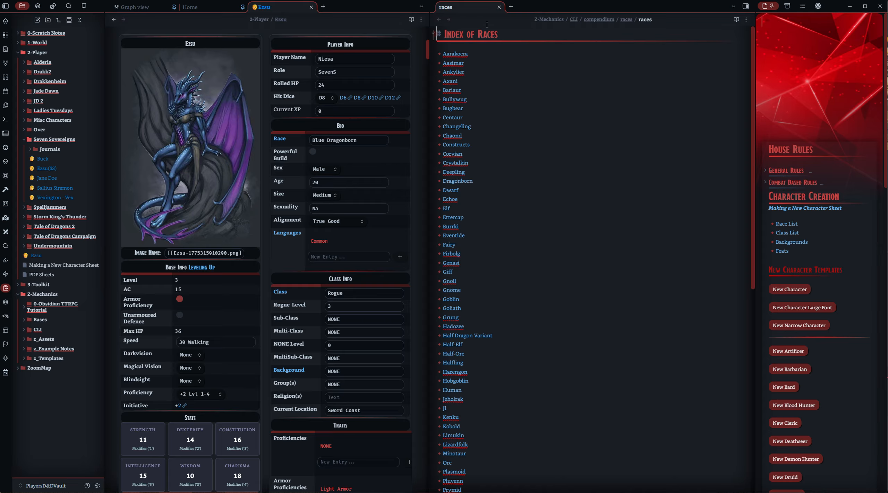
drag(473, 6, 652, 248)
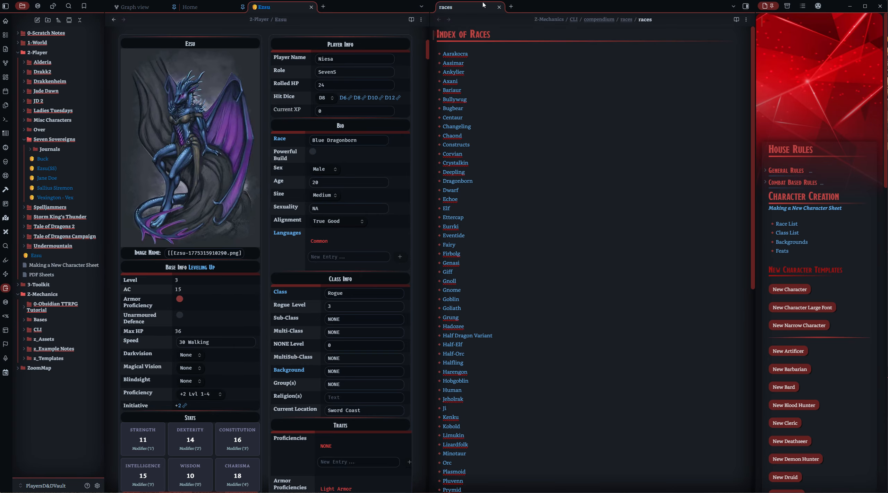
click(499, 7)
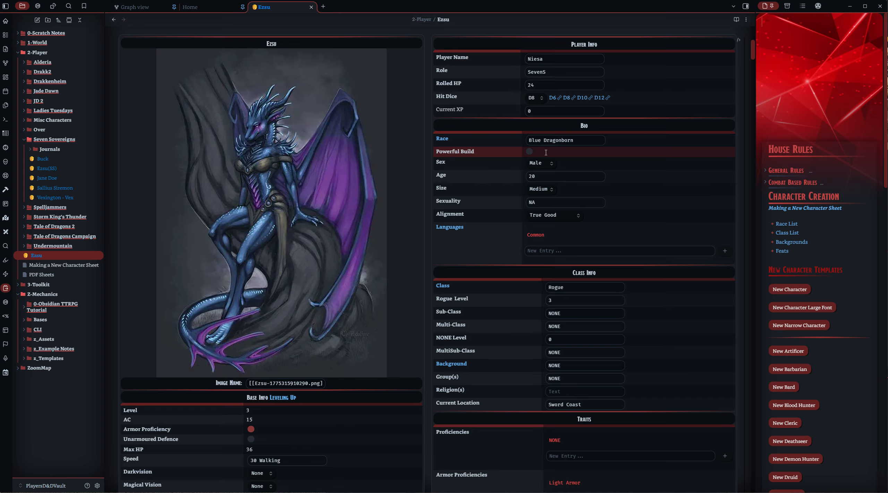
- Set the character's Sex to Female and Age to 34 in the Bio section
click(541, 163)
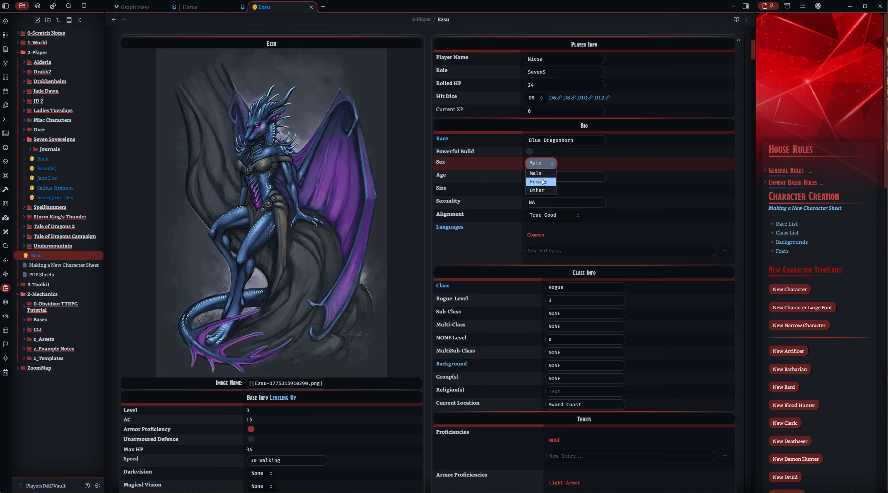
click(536, 174)
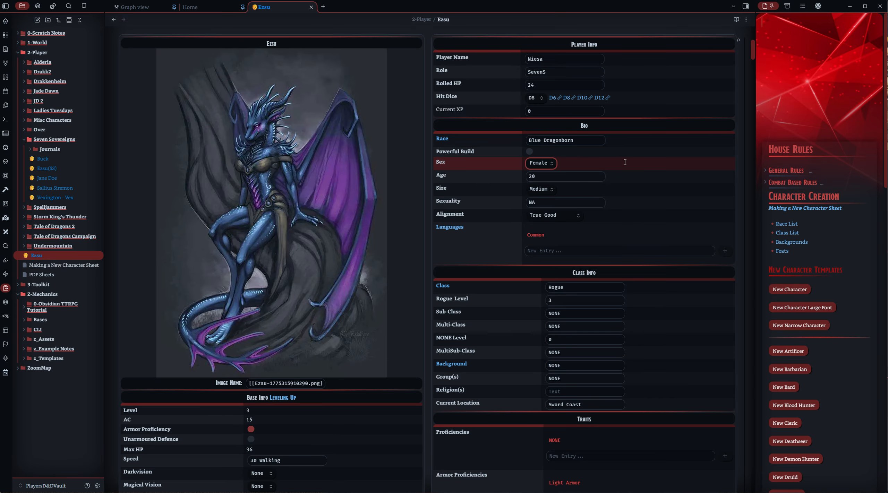
click(541, 176)
key(BackSpace)
key(BackSpace)
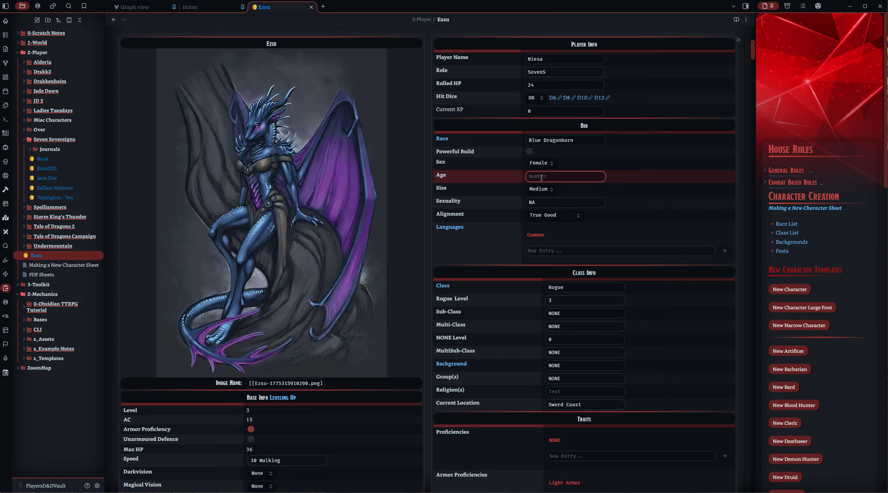
text(34)
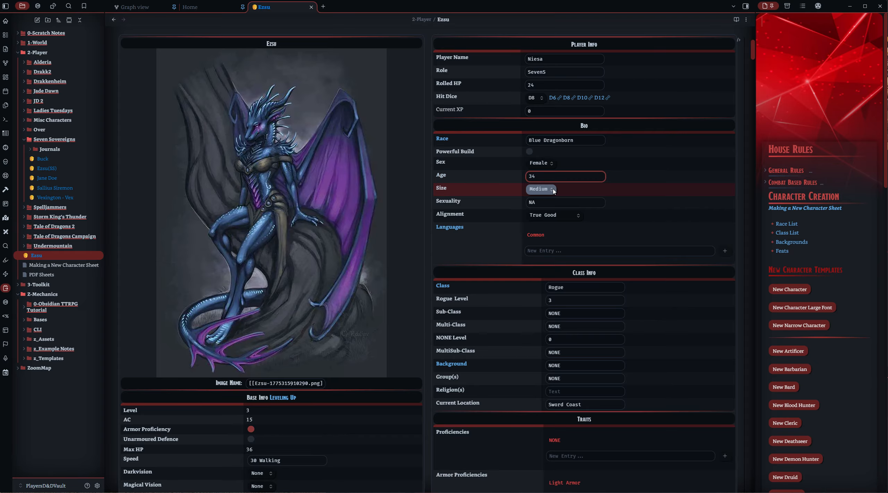
click(578, 194)
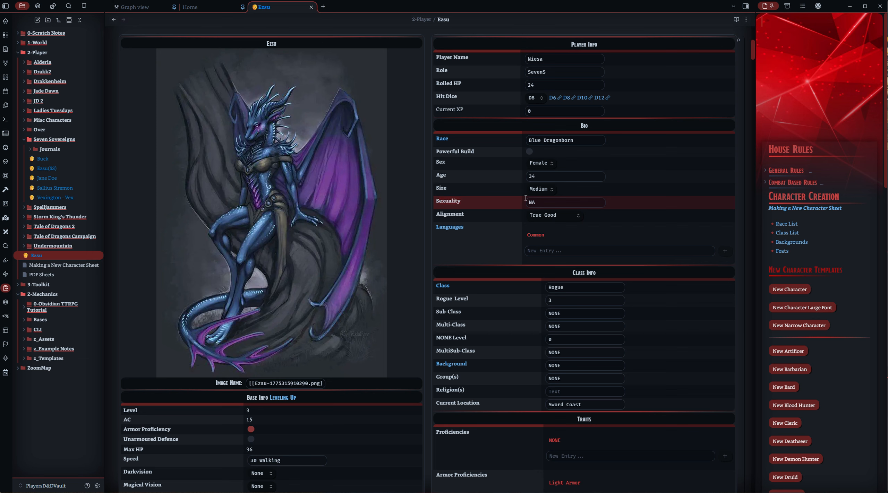
- Set the character's Alignment to True Neutral in the Bio section
click(576, 217)
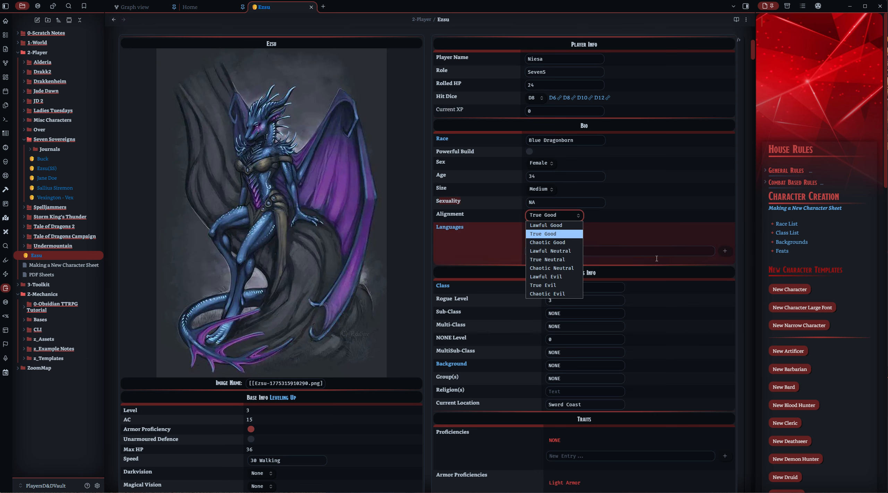
click(547, 260)
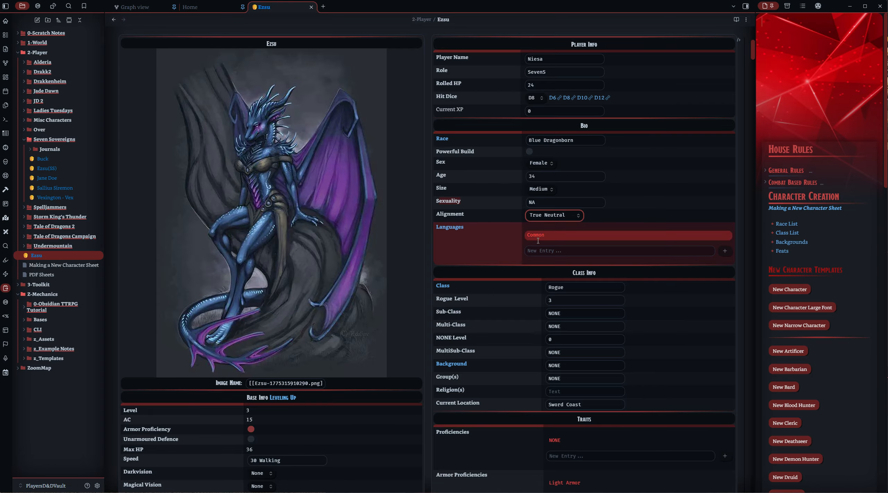
- Preview the linked Languages page from the Bio section, look through its language chart and Abyssal section, and close the preview
click(543, 250)
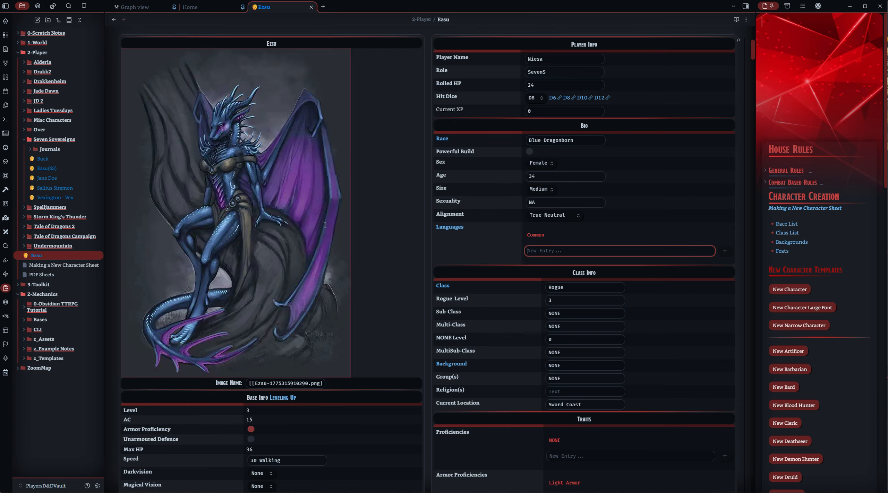
click(47, 169)
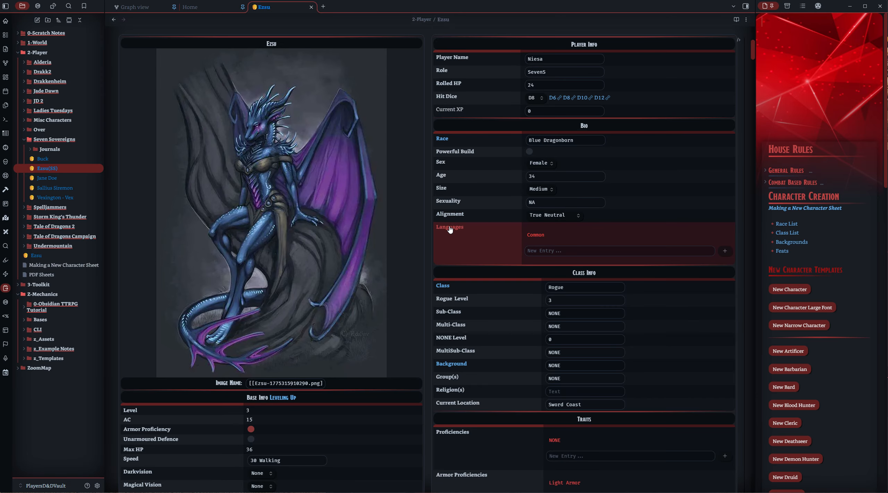
mouse_move(450, 229)
scroll(458, 279, down, 5)
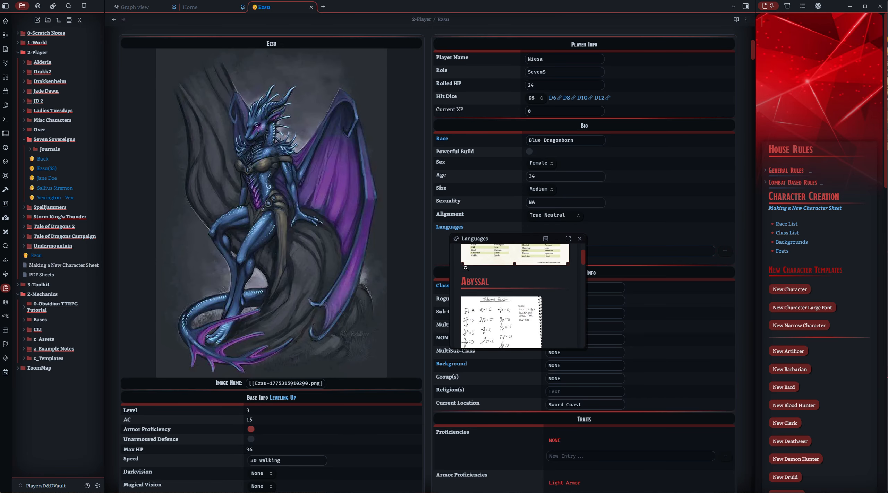
scroll(458, 280, up, 5)
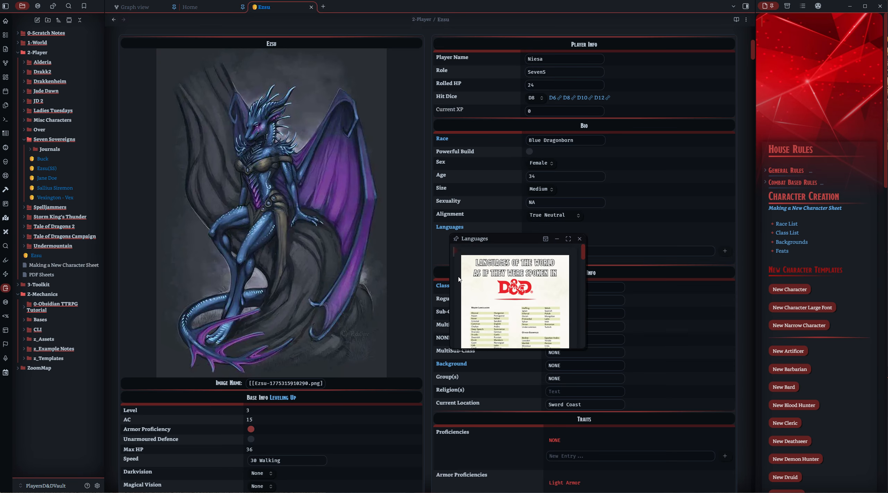
scroll(459, 280, down, 2)
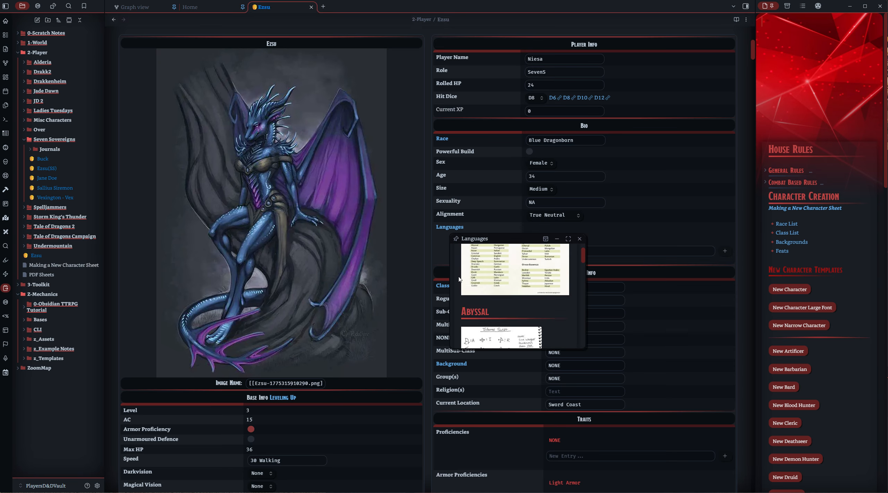
click(580, 240)
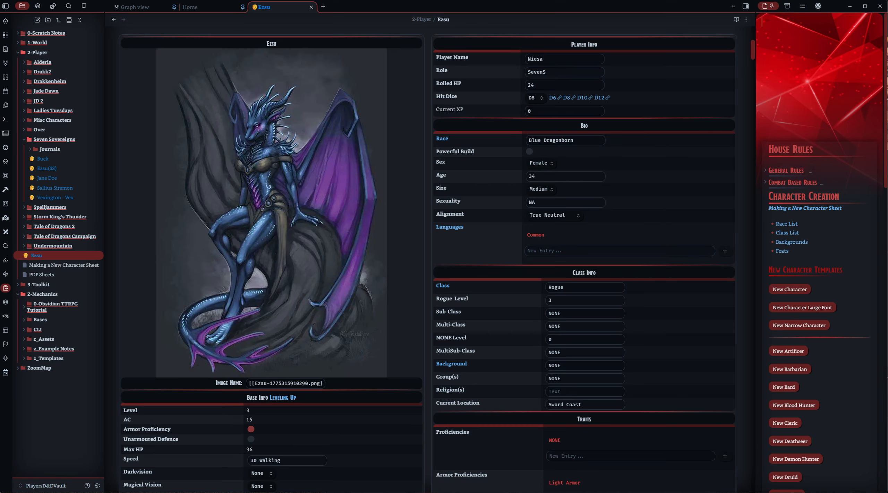
- Add Draconic, Thieves Cant, Shou, Undercommon and Snake to the character's Languages list
click(559, 252)
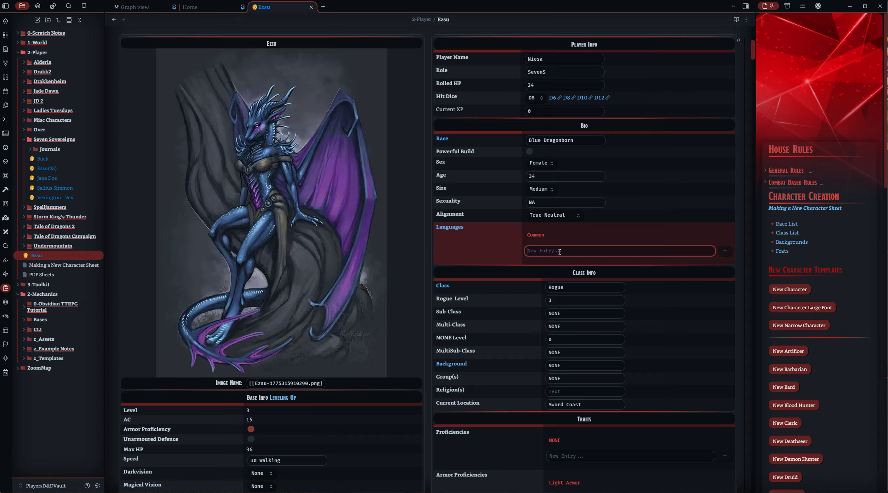
text(Draconic)
key(Return)
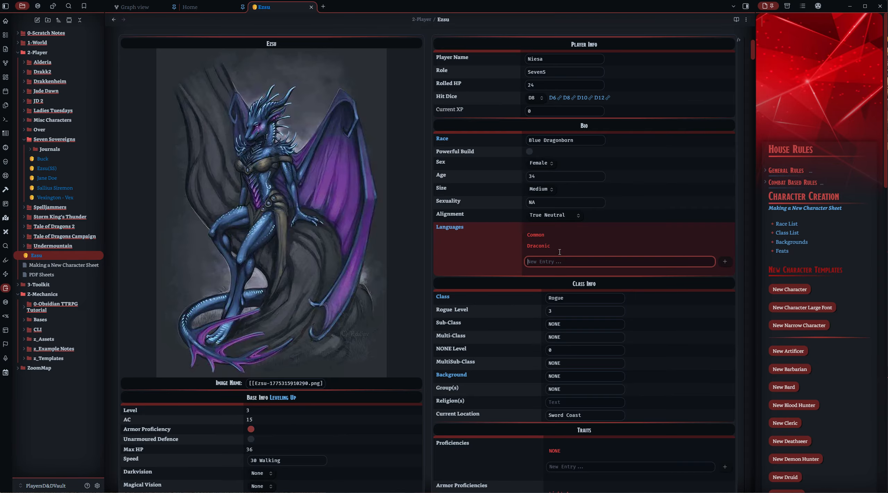
text(Thieves Cant)
key(Return)
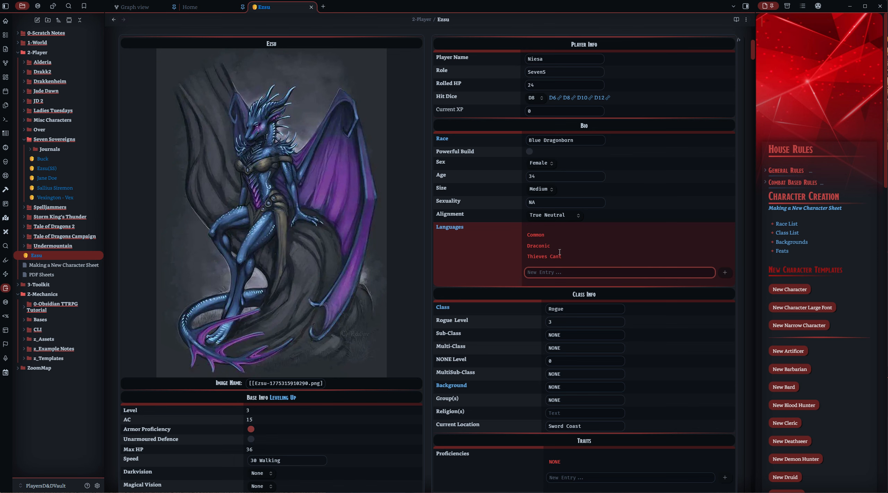
text(Shou)
key(Return)
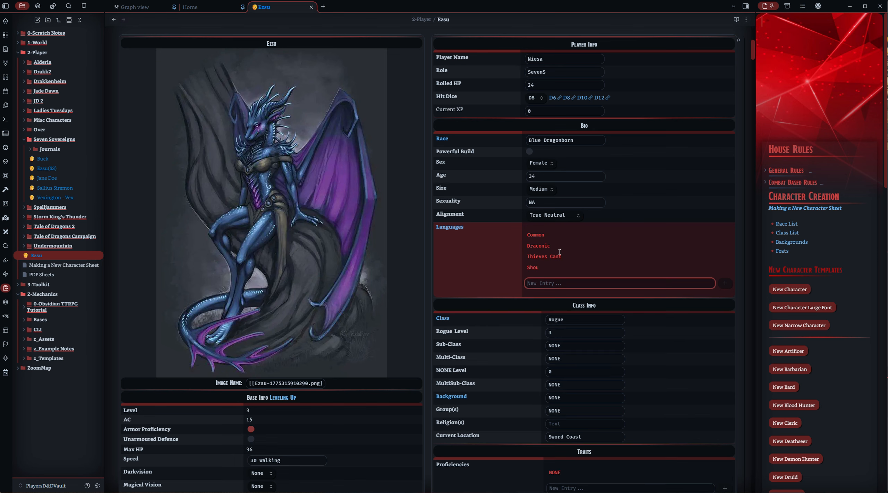
text(Undercommon)
key(Return)
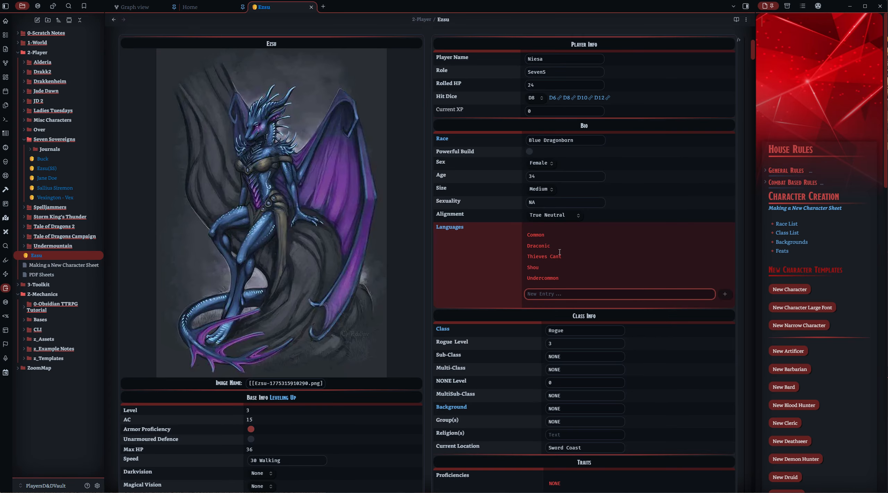
text(Snake)
key(Return)
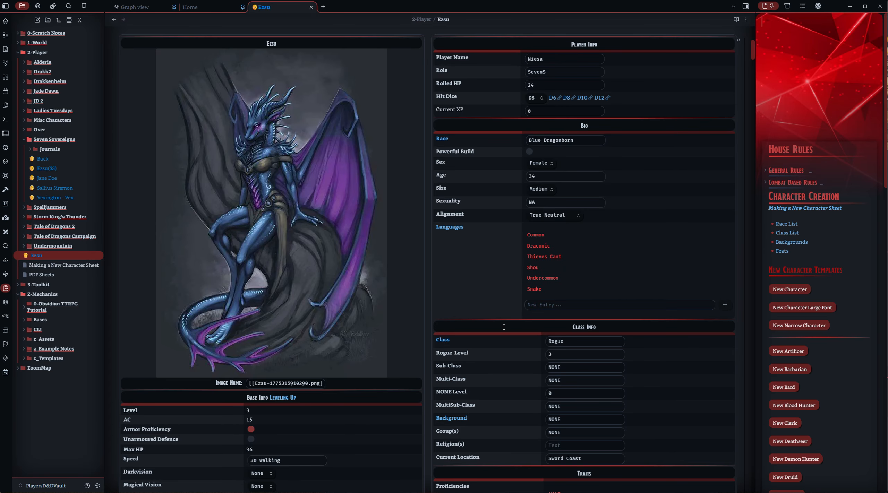
- Open the Undercommon entry of the Languages list for editing, and close the dialog without changing it
scroll(323, 205, up, 6)
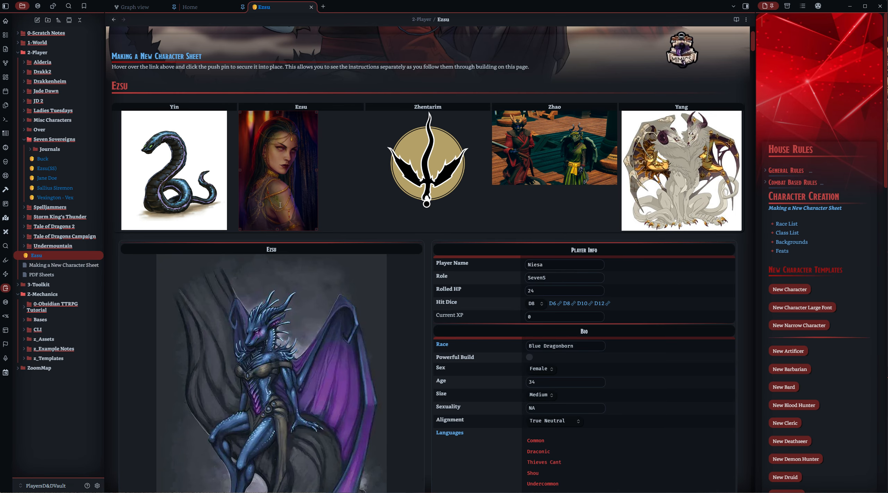
scroll(440, 354, down, 9)
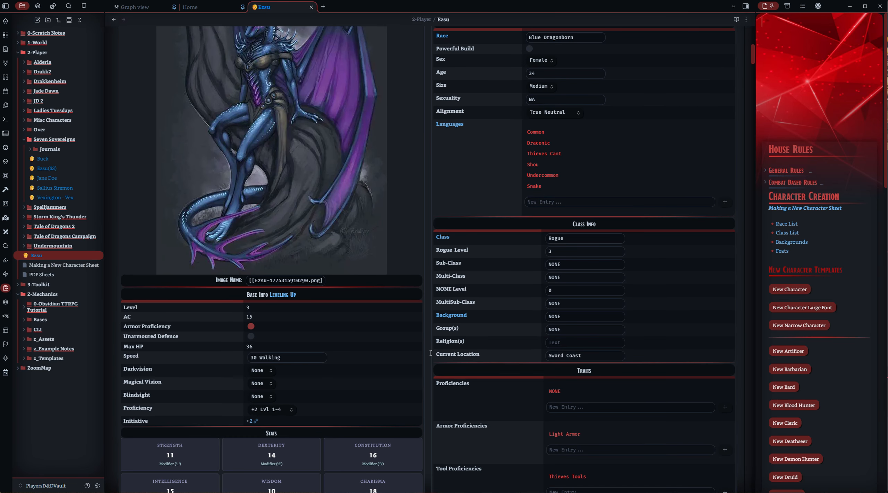
click(533, 203)
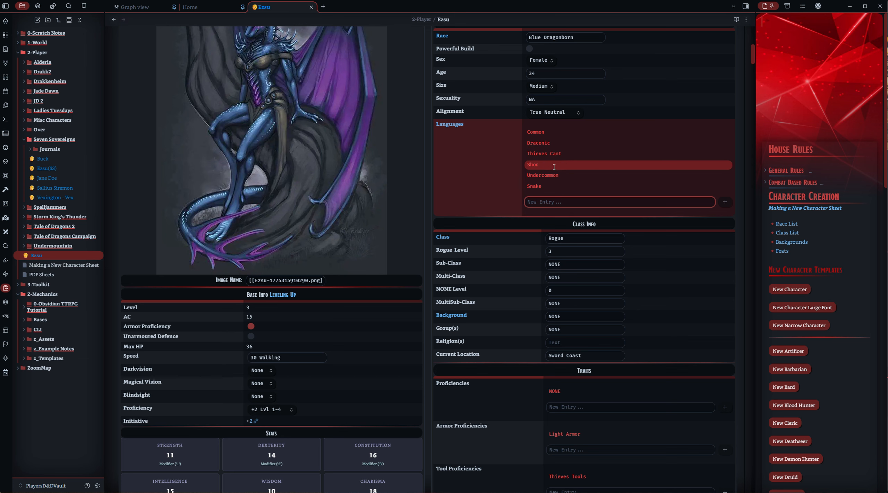
right_click(545, 175)
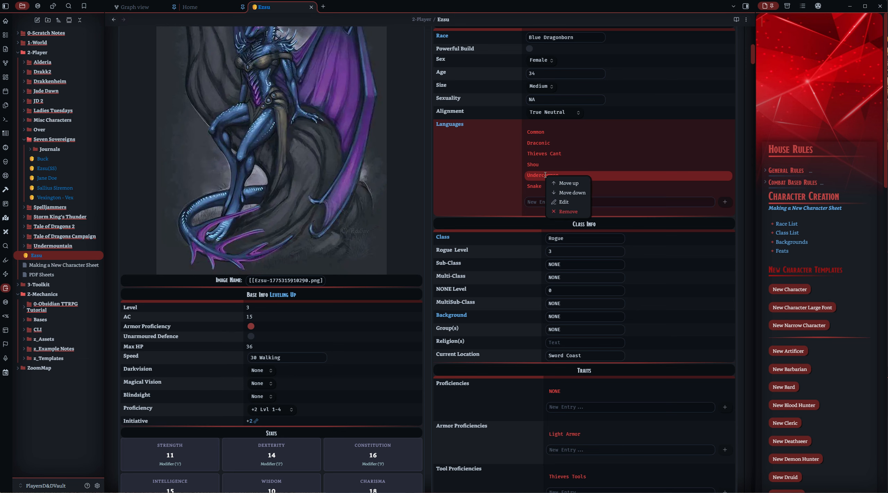
click(565, 202)
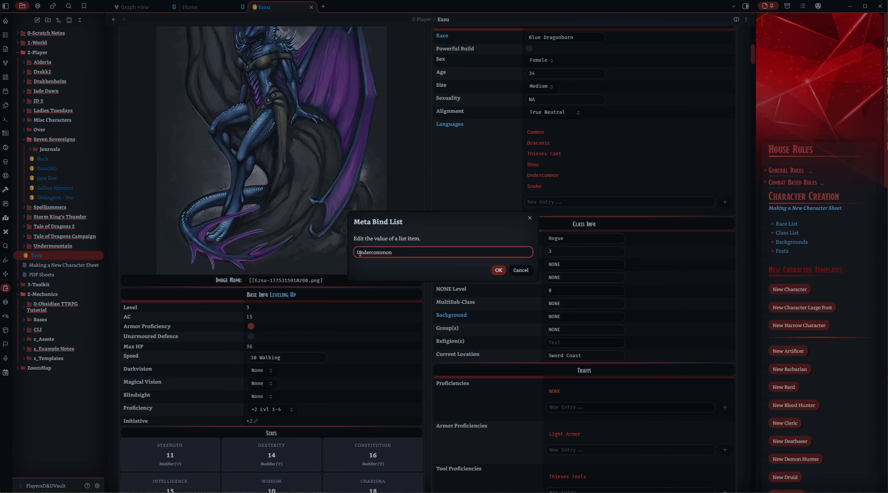
click(534, 219)
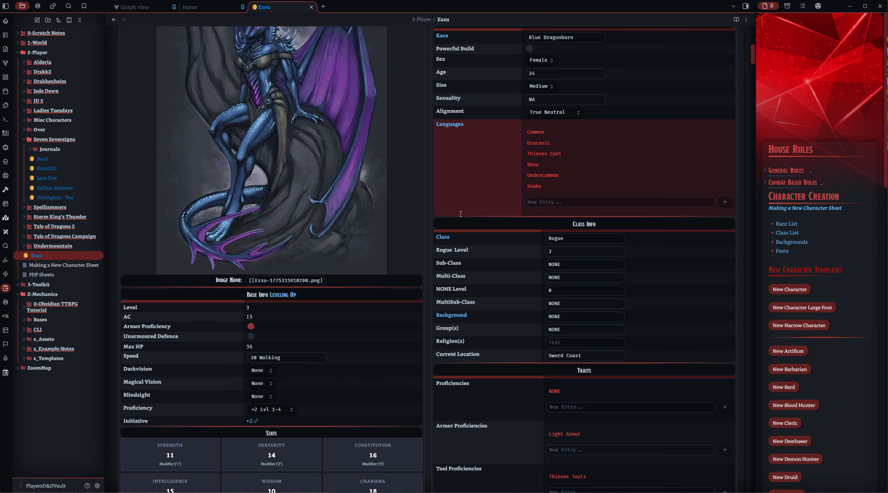
- Reorder the Languages list by moving Snake up two places and Shou up one place
click(545, 187)
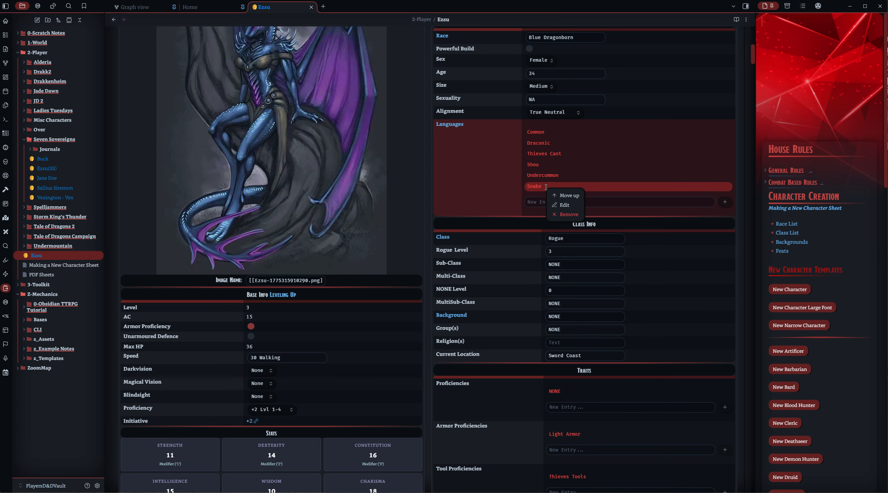
click(569, 196)
click(538, 178)
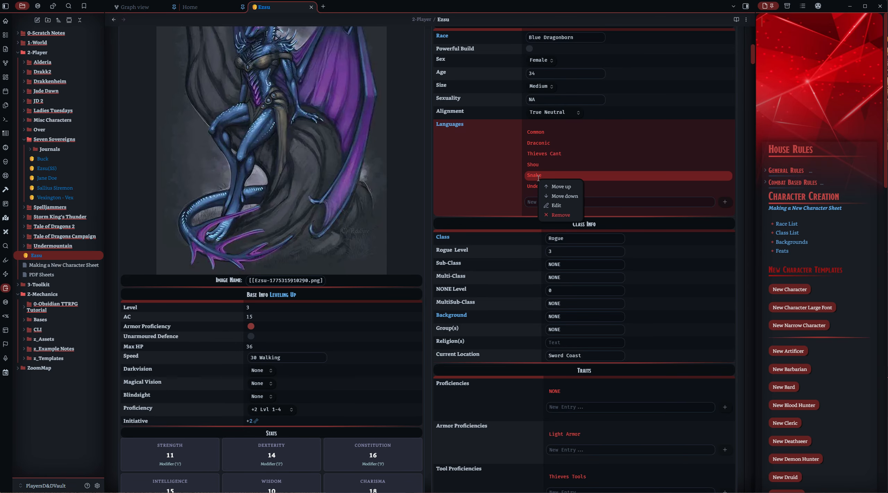
click(580, 187)
right_click(534, 176)
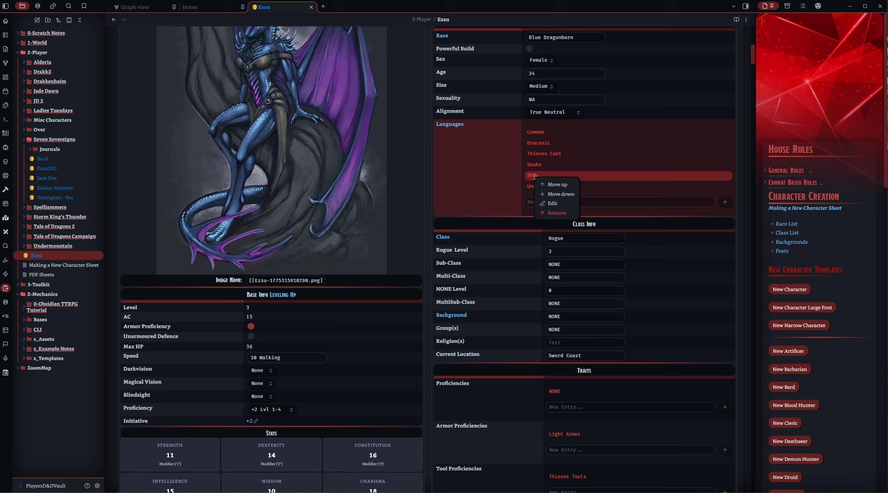
click(570, 188)
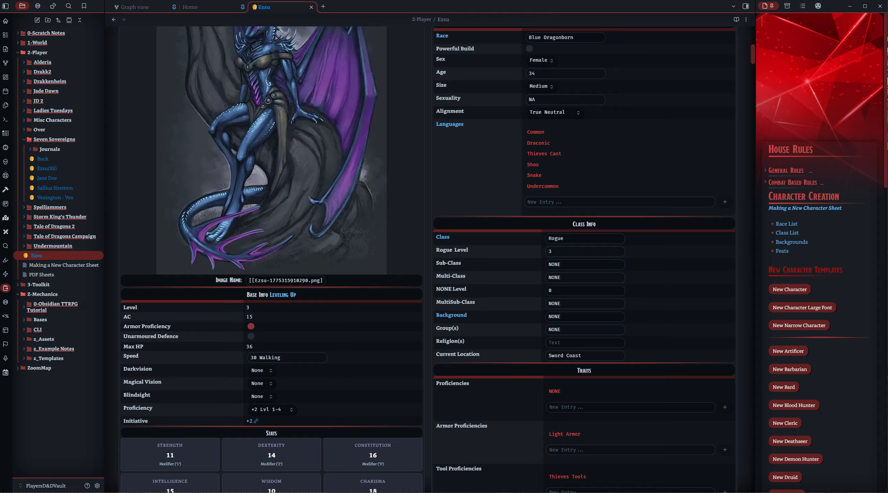
- Set the character's Sub-Class to Shinobi in the Class Info section
click(47, 169)
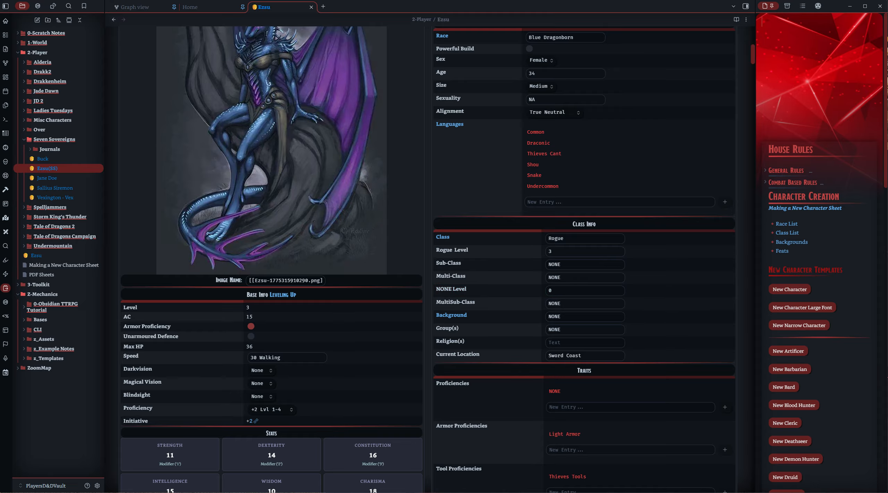
click(569, 266)
key(ctrl+a)
text(Shinb)
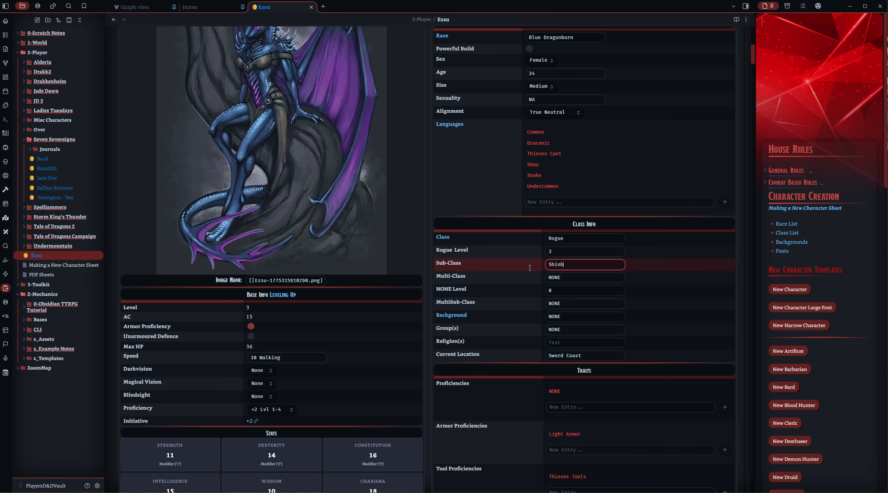
key(BackSpace)
click(530, 268)
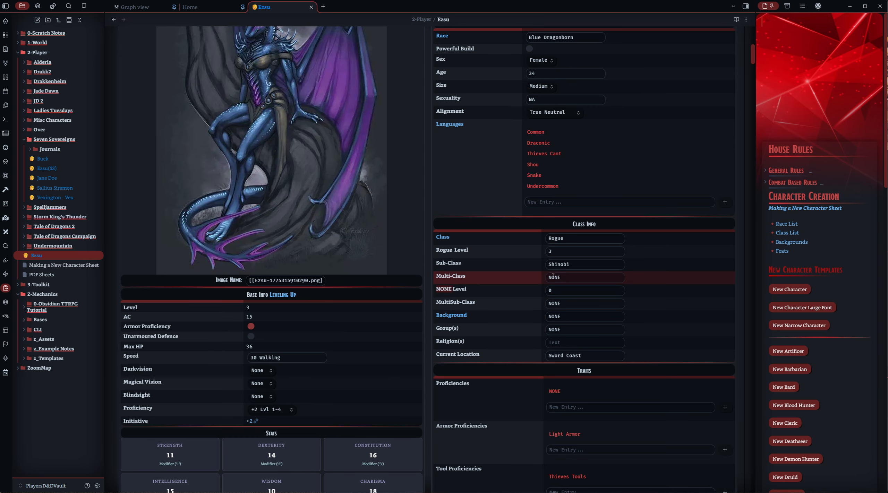
- Replace the Multi-Class entry with Sorcerer in the Class Info section
click(578, 278)
key(BackSpace)
key(BackSpace)
key(BackSpace)
key(BackSpace)
text(Sorcerer)
key(Return)
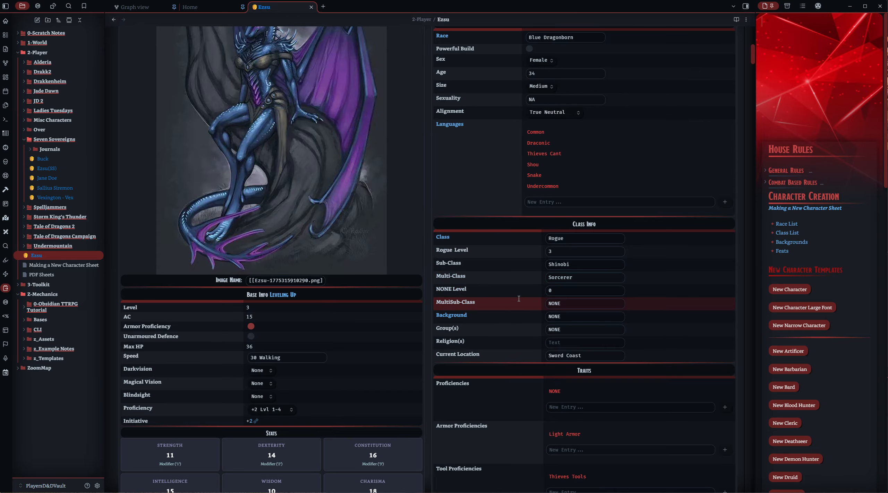
- Set the character's Background to Courtesan and Group(s) to Zhentarim
scroll(519, 299, down, 6)
scroll(496, 292, up, 3)
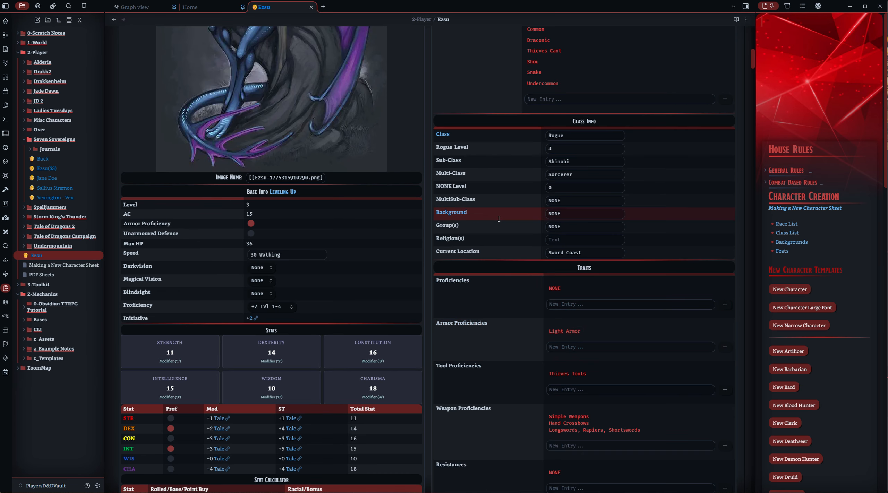
double_click(581, 214)
text(Courtesan)
double_click(551, 227)
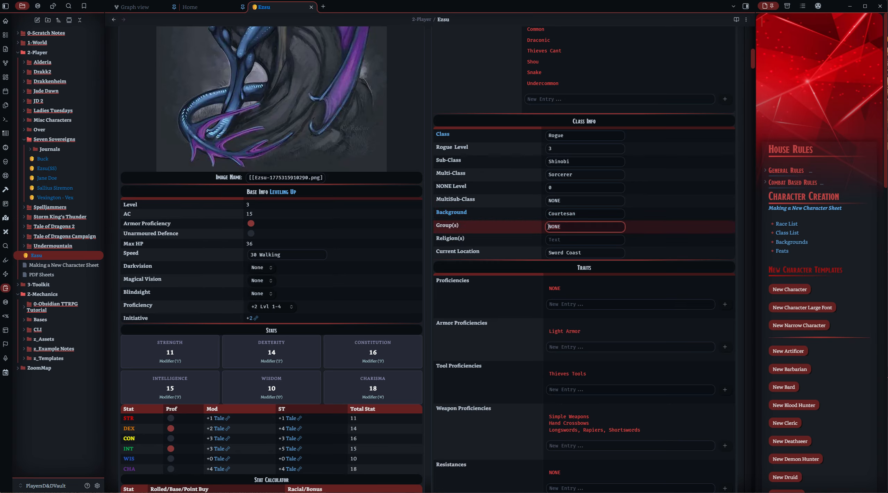
key(BackSpace)
text(Zhentarim)
- Enter Cao Liang as the character's religion and Shou Lung as the current location
click(564, 242)
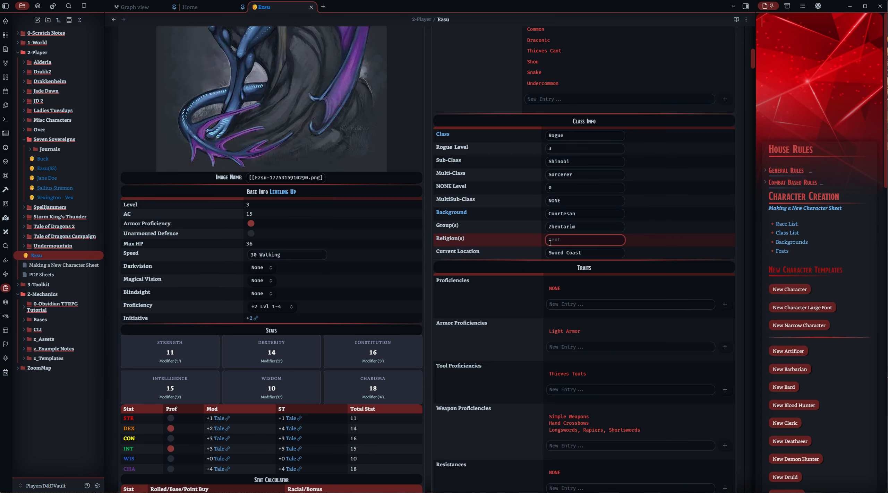
text(Cao Liang)
click(658, 256)
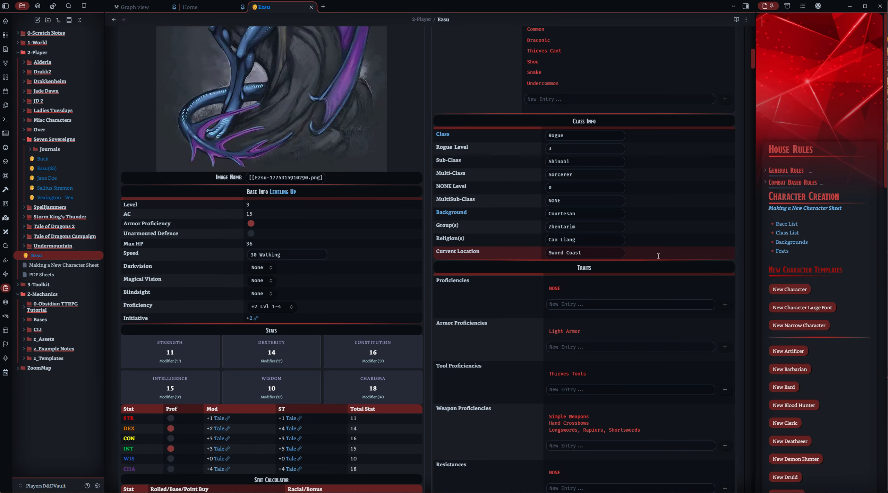
scroll(607, 243, down, 1)
click(548, 219)
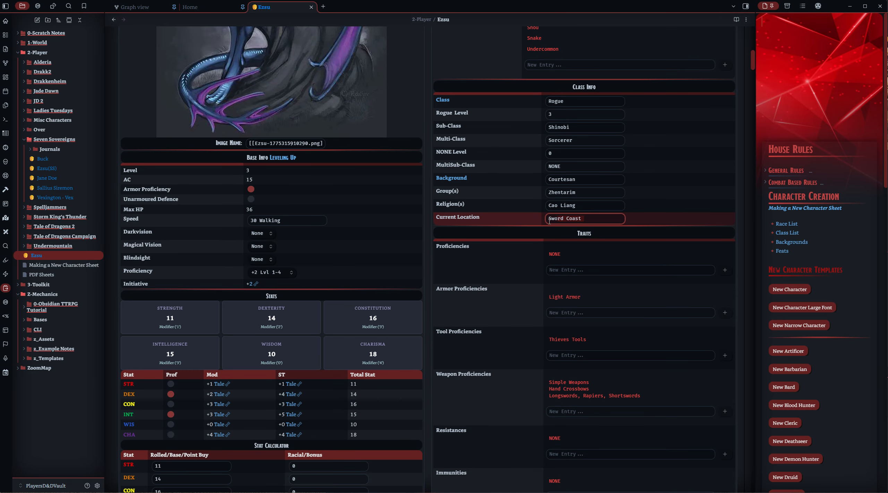
key(ctrl+a)
text(Shou Lung)
click(539, 222)
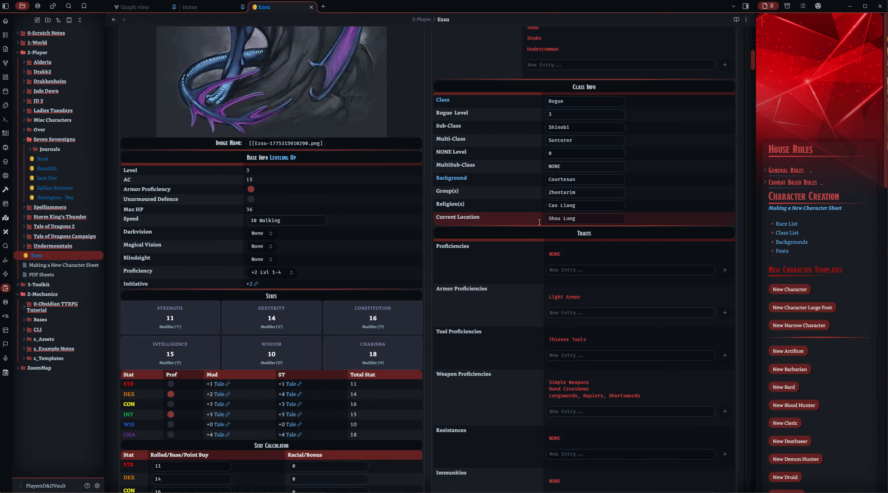
scroll(540, 222, down, 2)
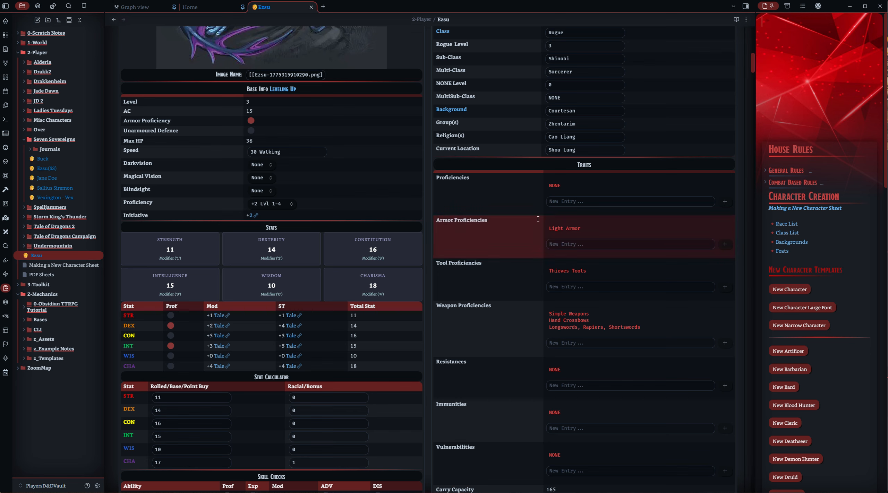
- Add Disguise Kit and Poisoner's Kit to the Tool Proficiencies list in the Traits section
click(585, 290)
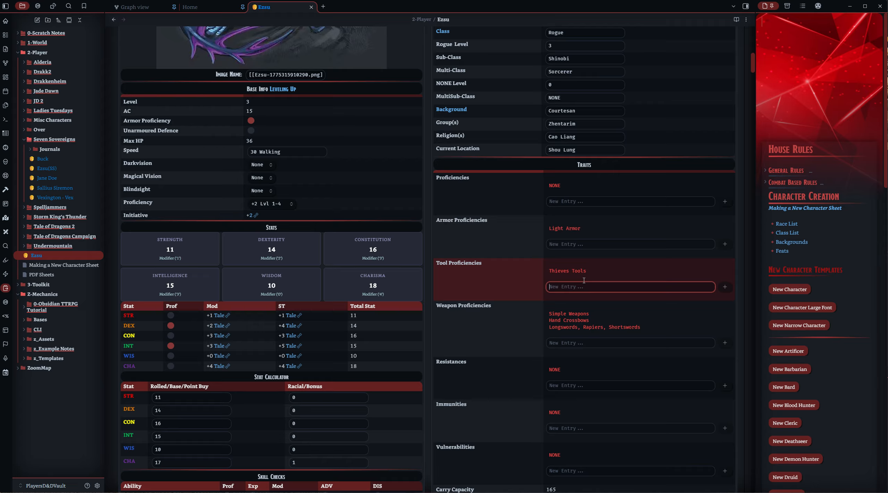
text(Disguise Kit)
key(Return)
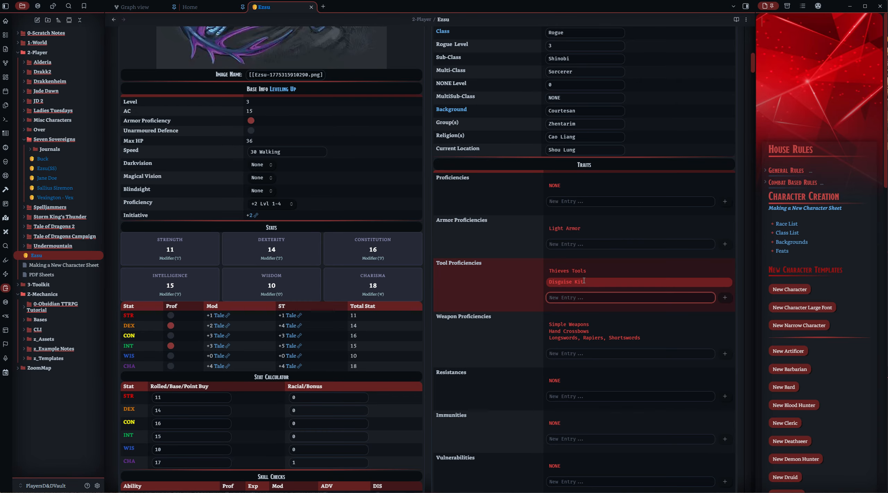
text(Poisoner's Kit)
key(Return)
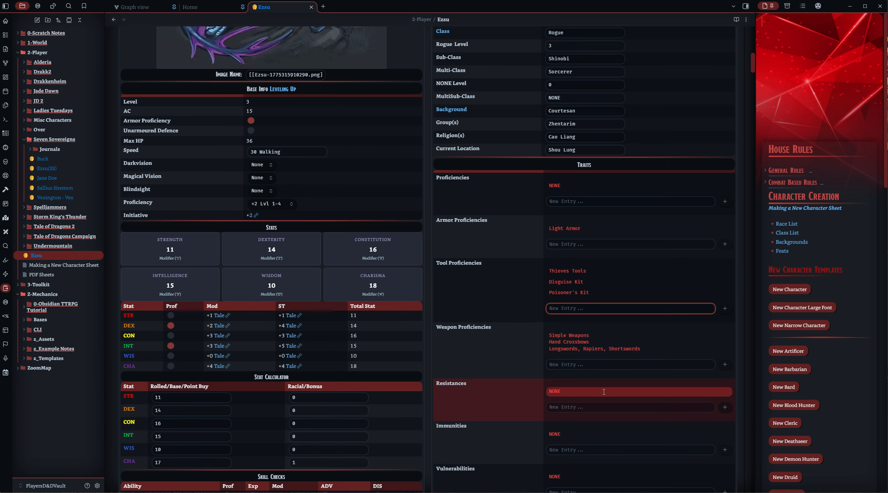
- Add Lightning to the Resistances list and remove its NONE entry
click(571, 407)
text(Lightn)
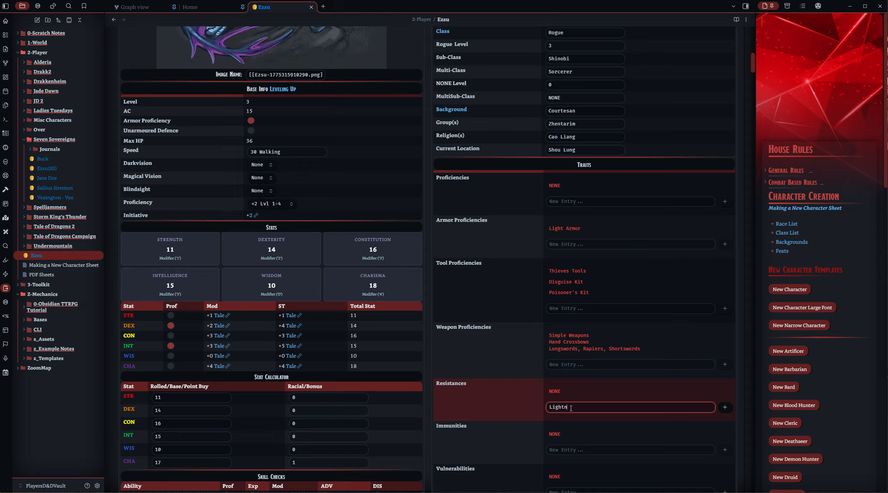
text(ing)
key(Return)
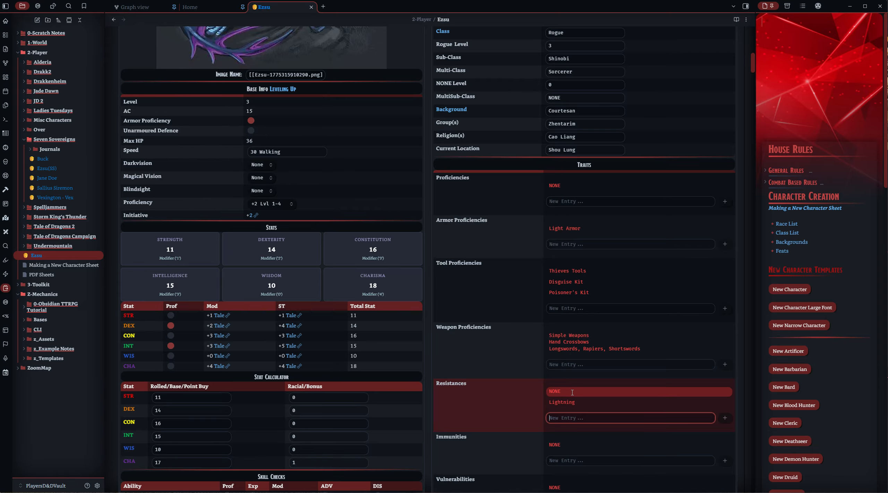
right_click(564, 392)
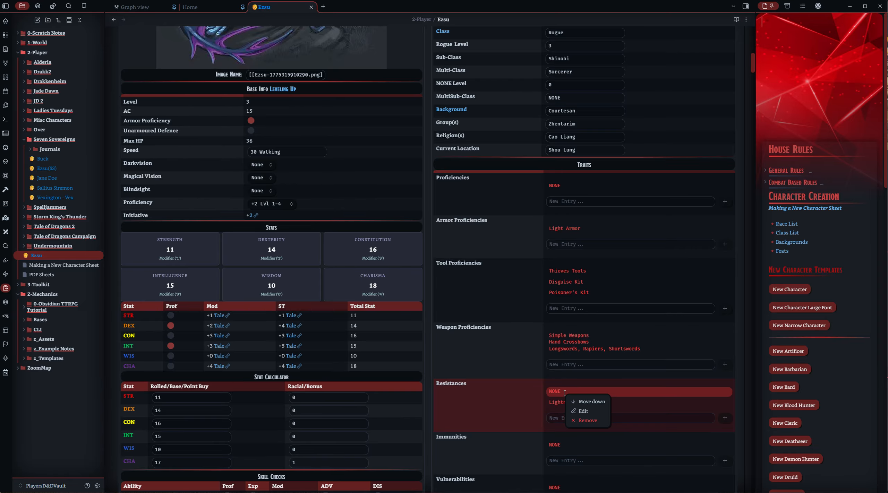
click(596, 424)
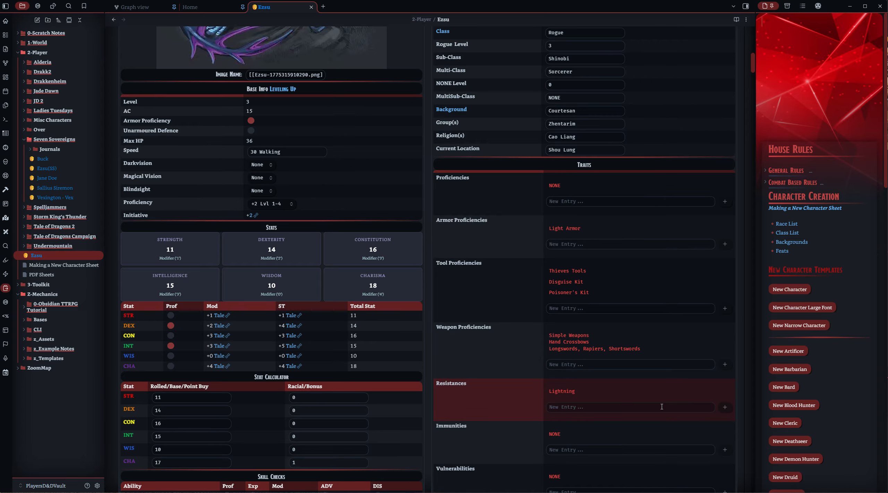
click(661, 407)
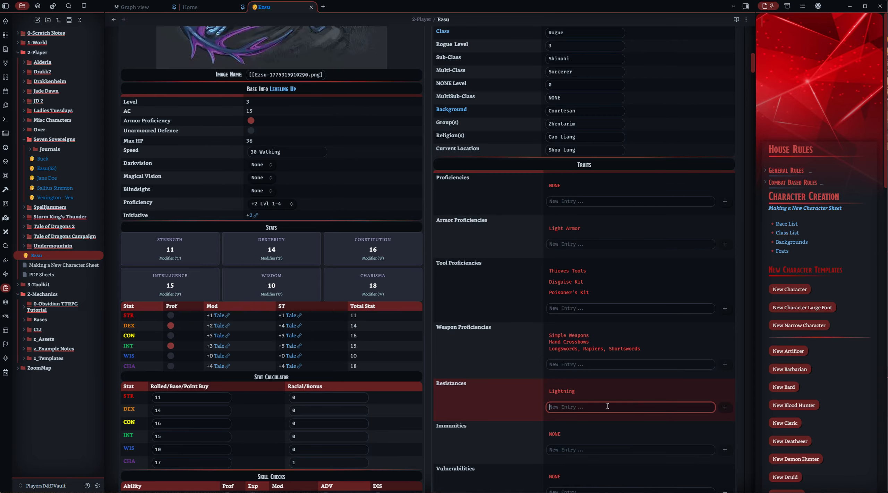
- Examine the Inventory section further down the sheet, including its armor proficiency, tool proficiency and maximum carry capacity fields
scroll(608, 406, down, 2)
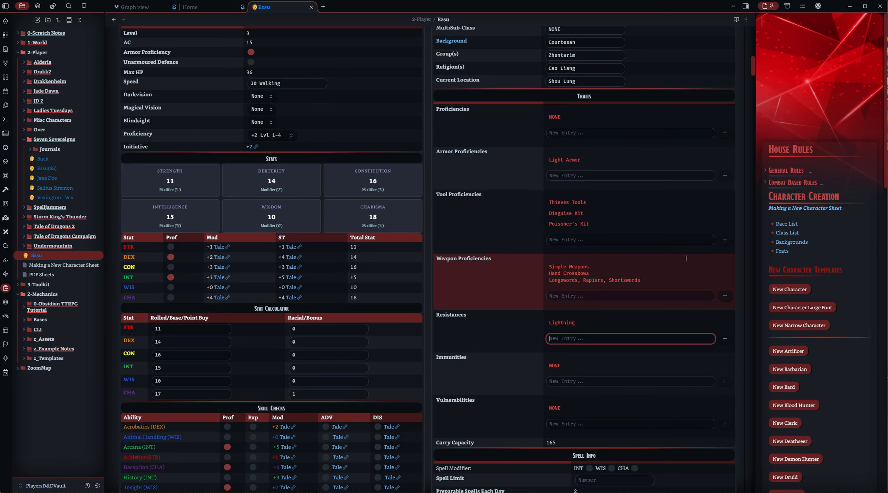
scroll(686, 258, down, 3)
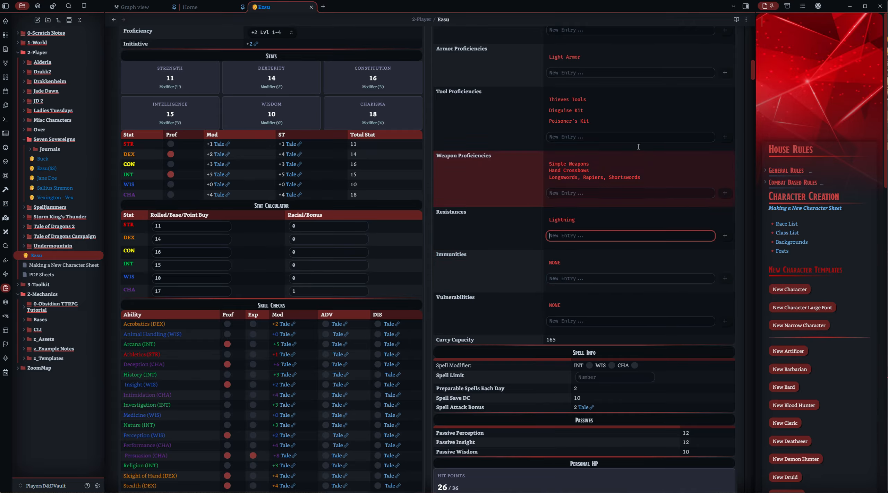
scroll(626, 128, down, 8)
scroll(626, 129, down, 8)
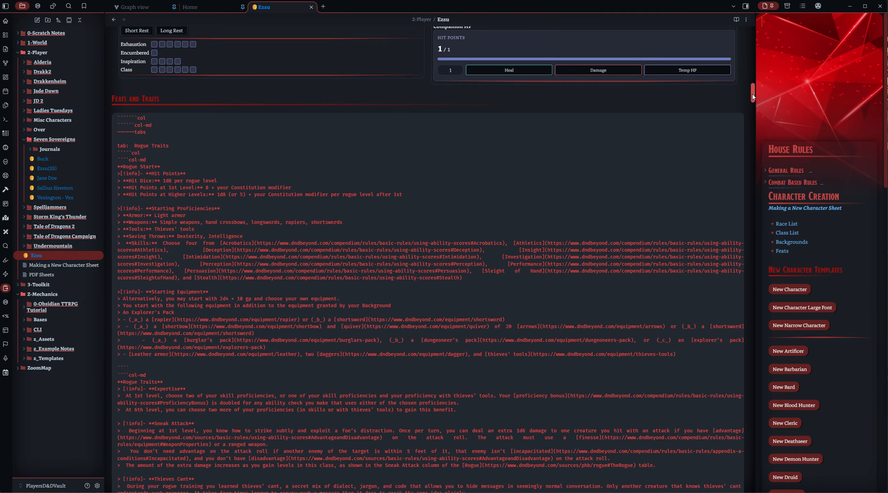
drag(753, 98, 747, 345)
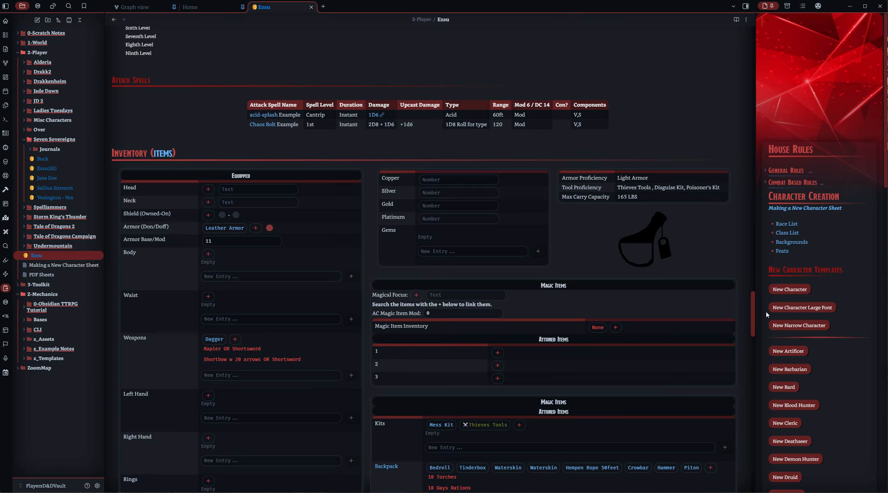
drag(752, 315, 750, 138)
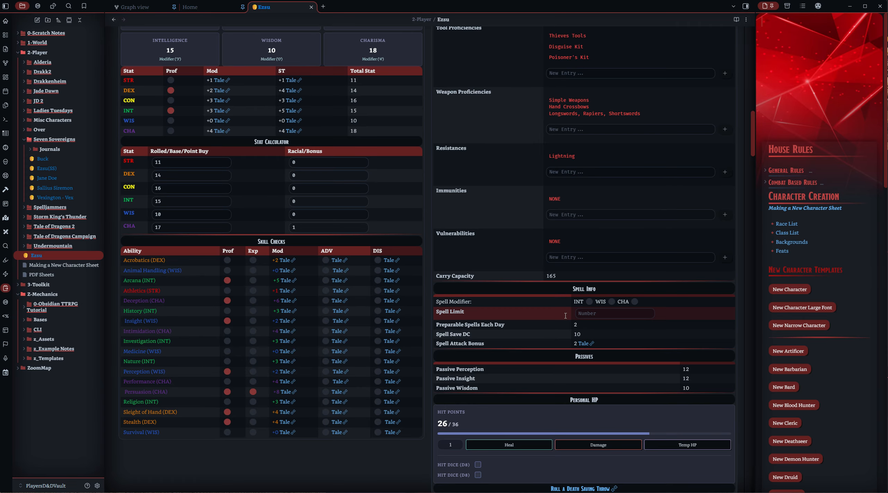
- Examine the Spell Info, Passives and Personal HP sections, comparing the hit dice with the class levels in Class Info
scroll(617, 313, down, 4)
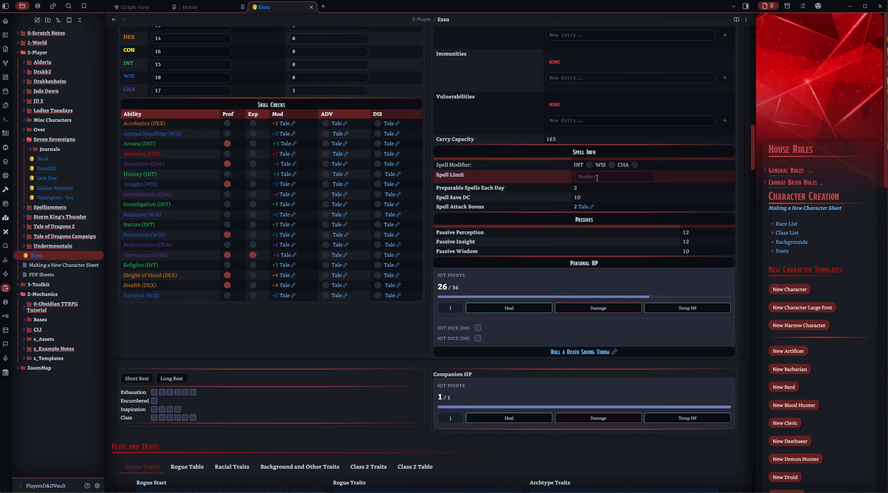
scroll(597, 177, up, 2)
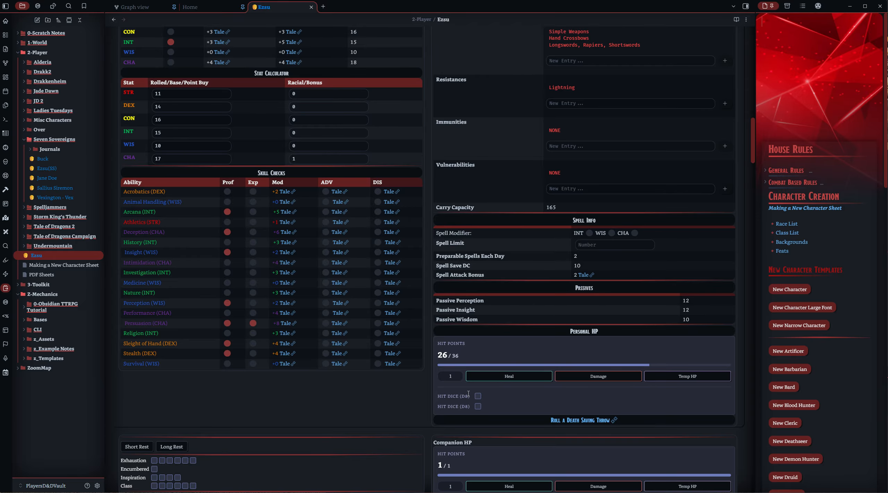
scroll(303, 210, up, 10)
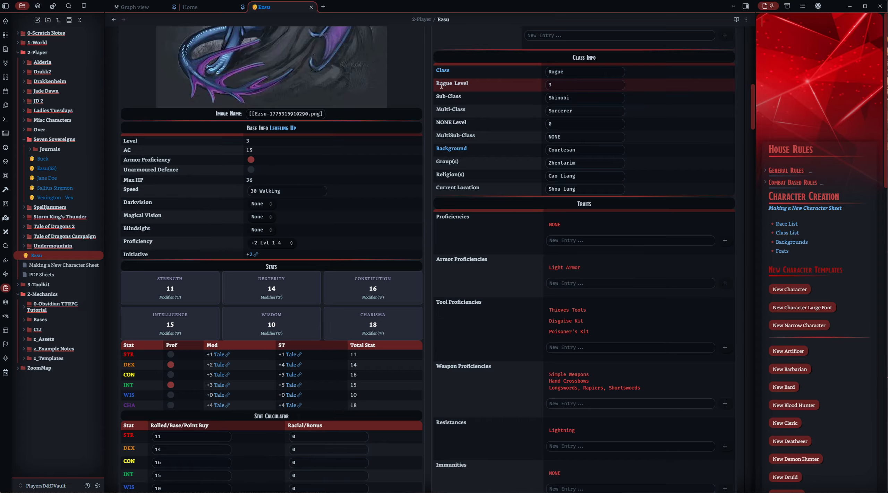
scroll(568, 82, down, 10)
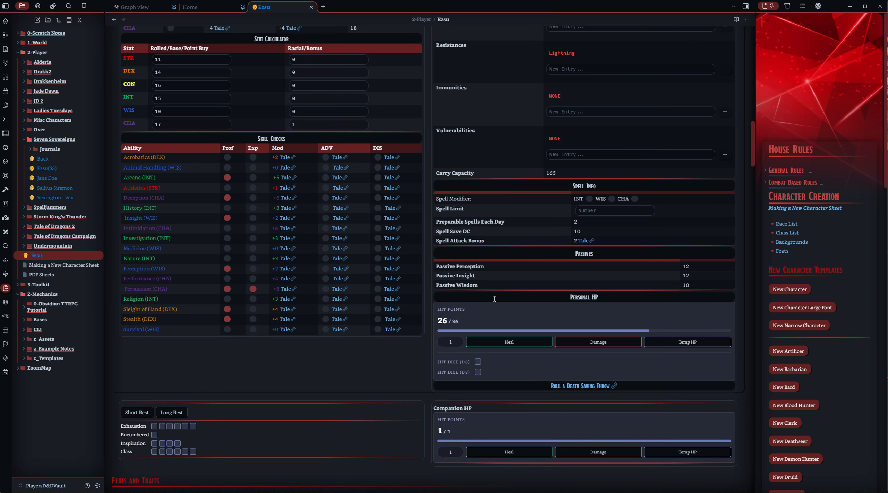
scroll(495, 299, up, 11)
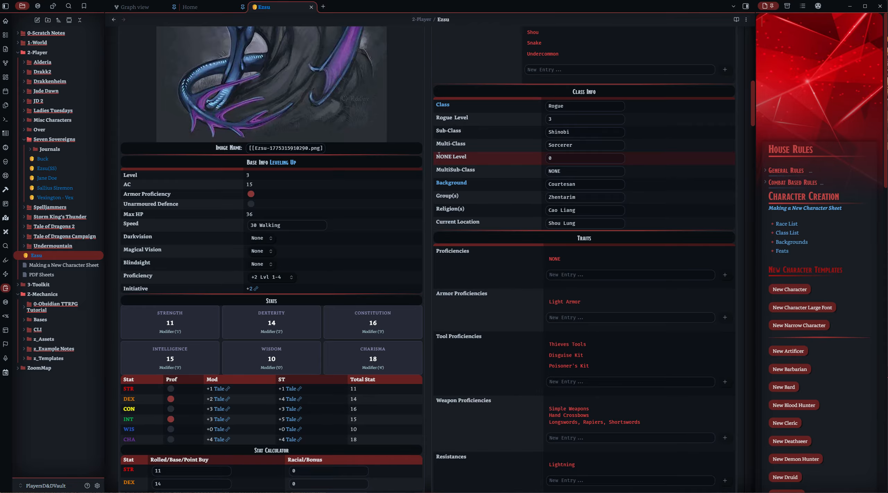
scroll(439, 155, down, 11)
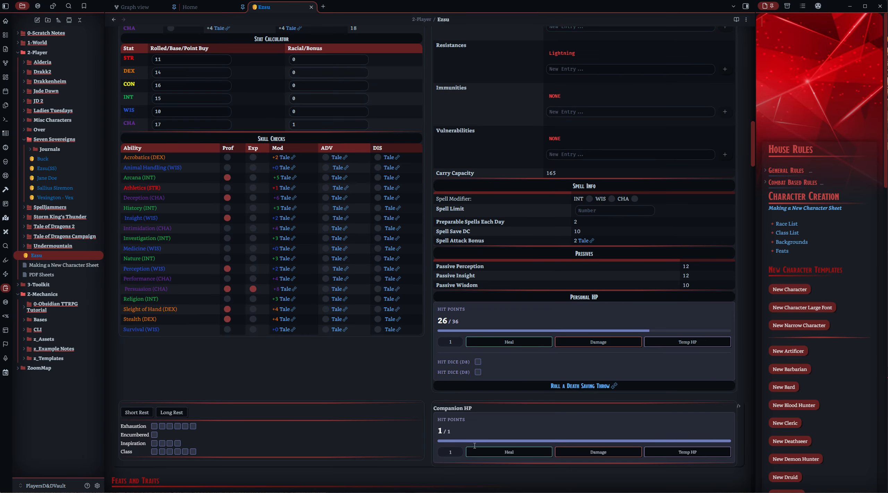
scroll(519, 424, up, 3)
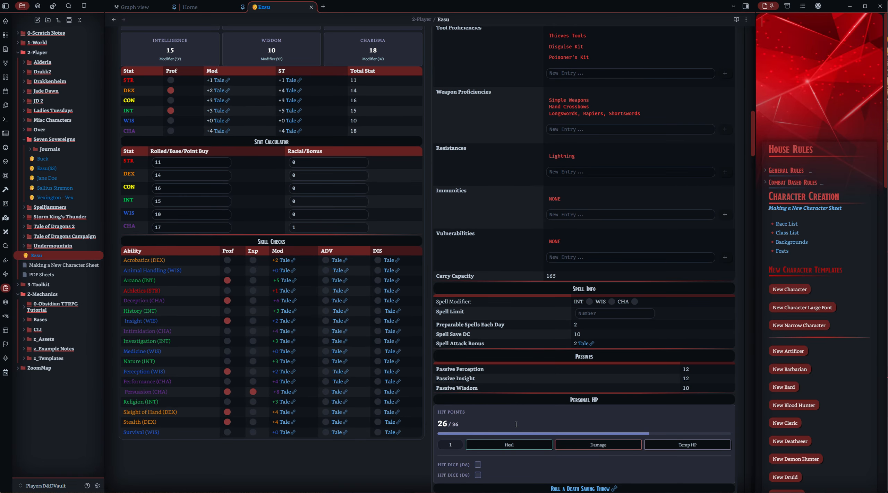
scroll(516, 424, down, 2)
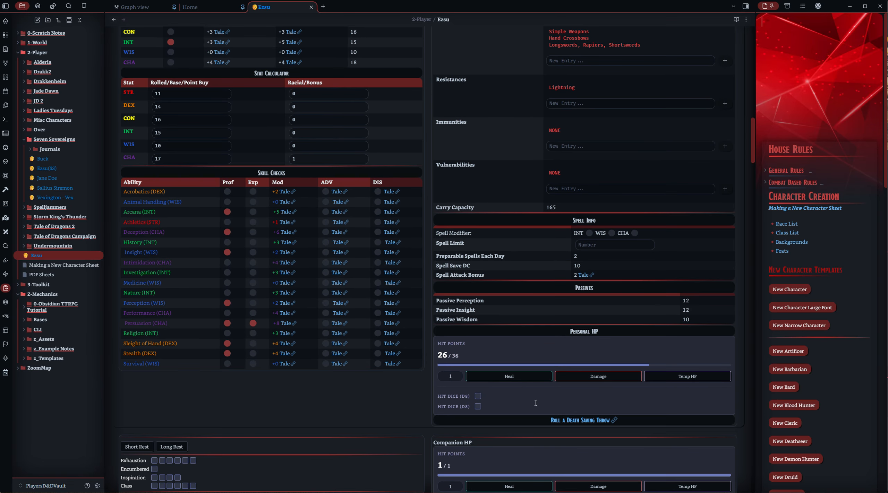
- Change the Personal HP block's state_key to multiclass_health_EzsuSS in the callout's source code
click(399, 431)
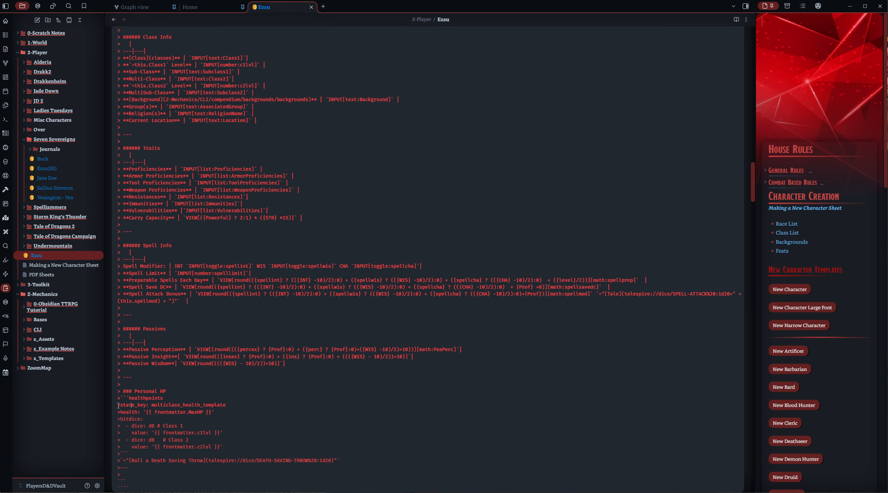
drag(184, 405, 205, 407)
click(248, 407)
text(EzsuSS)
scroll(263, 416, down, 2)
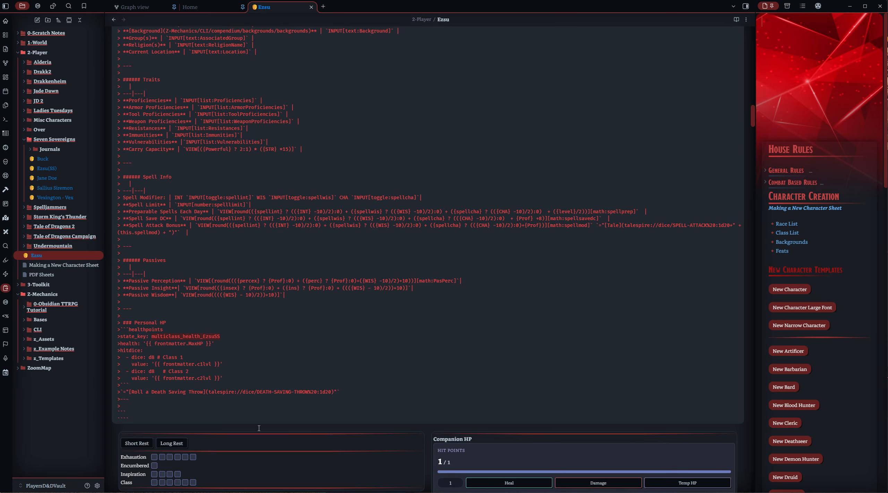
- Review the re-rendered sheet, checking the multi-class level label in Class Info and the Personal HP hit points
scroll(261, 426, up, 20)
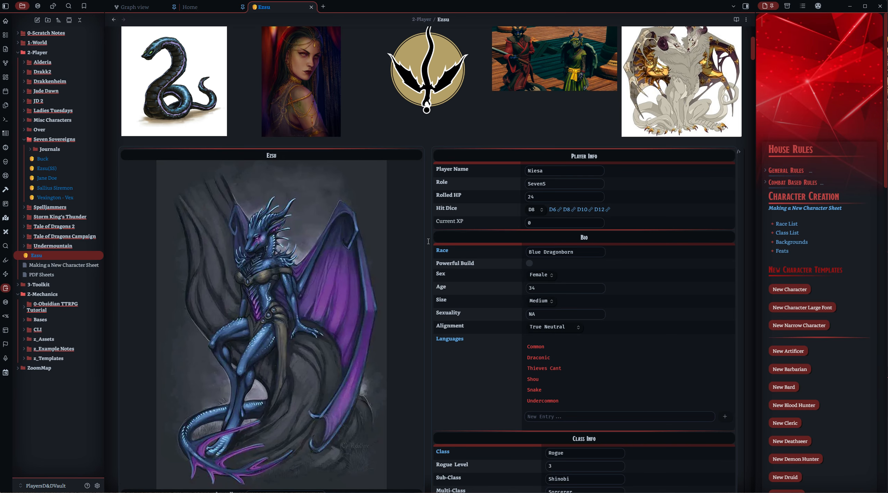
scroll(429, 241, down, 1)
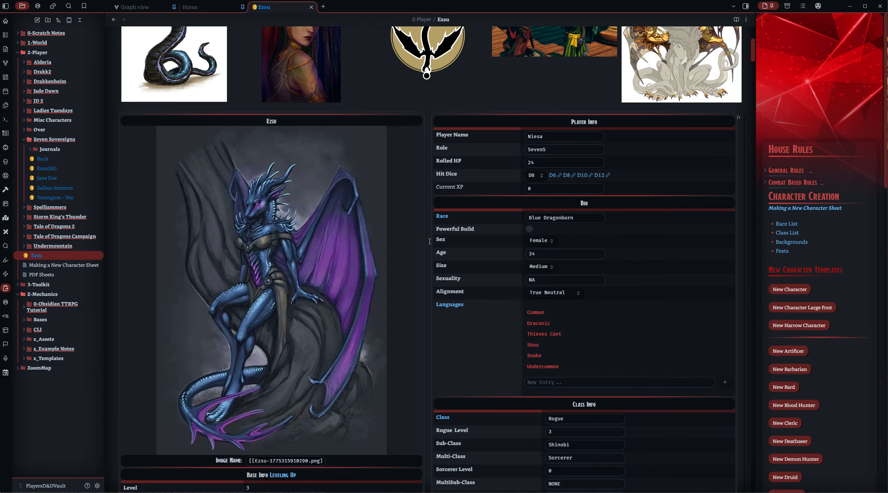
scroll(429, 241, down, 4)
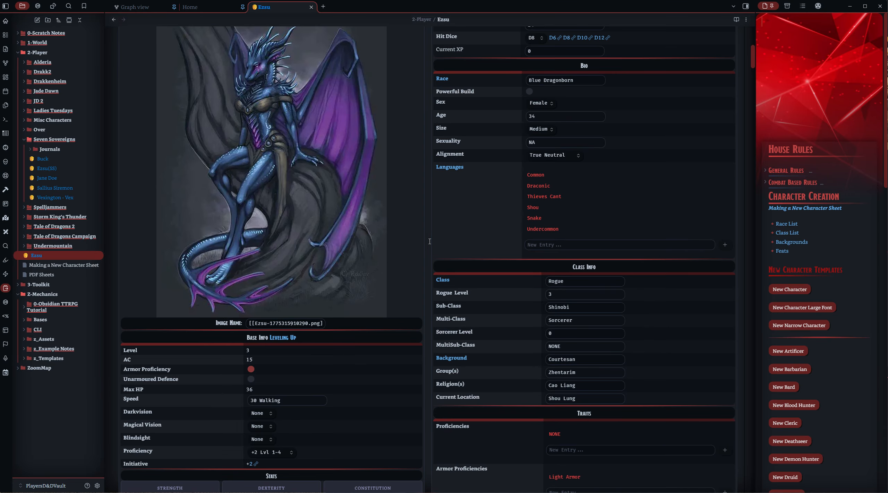
scroll(429, 241, down, 1)
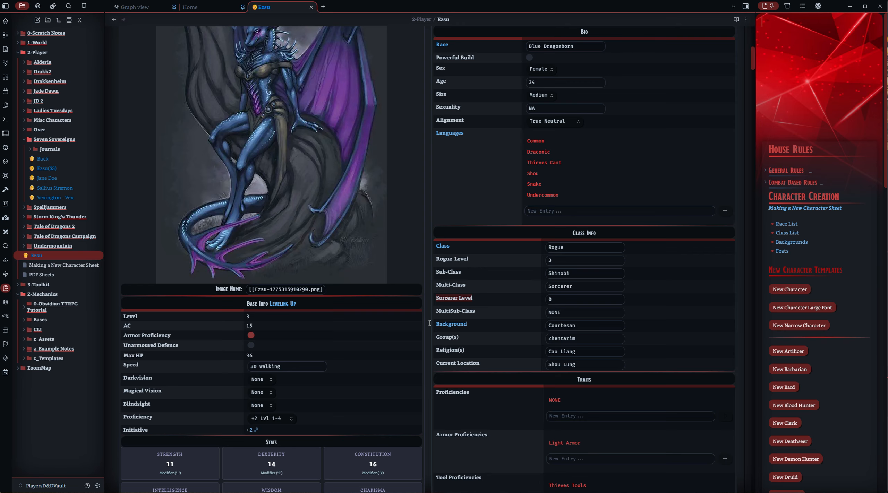
scroll(430, 323, down, 13)
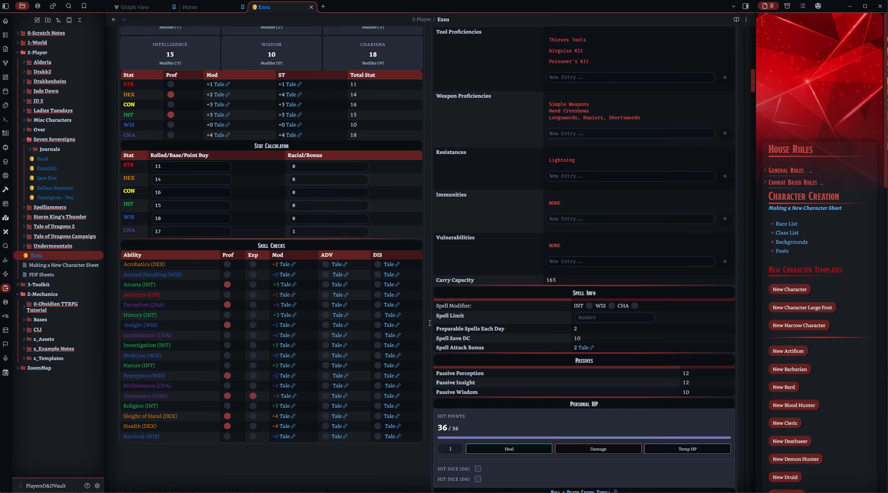
scroll(429, 322, up, 7)
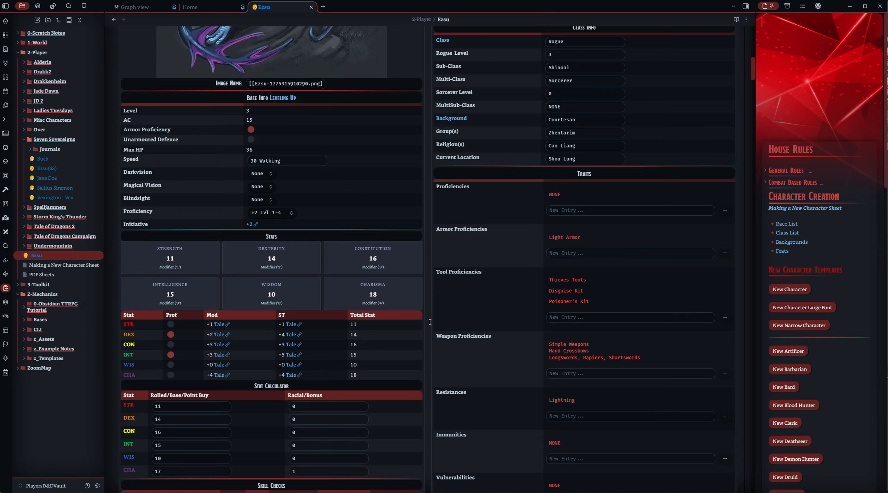
scroll(429, 322, up, 3)
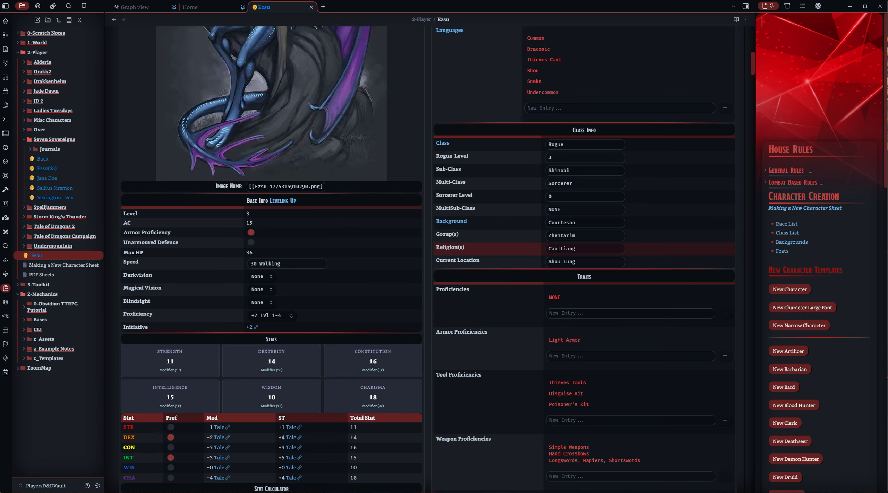
- Inspect the note's raw properties in source mode and return to the rendered sheet's Personal HP section
click(746, 20)
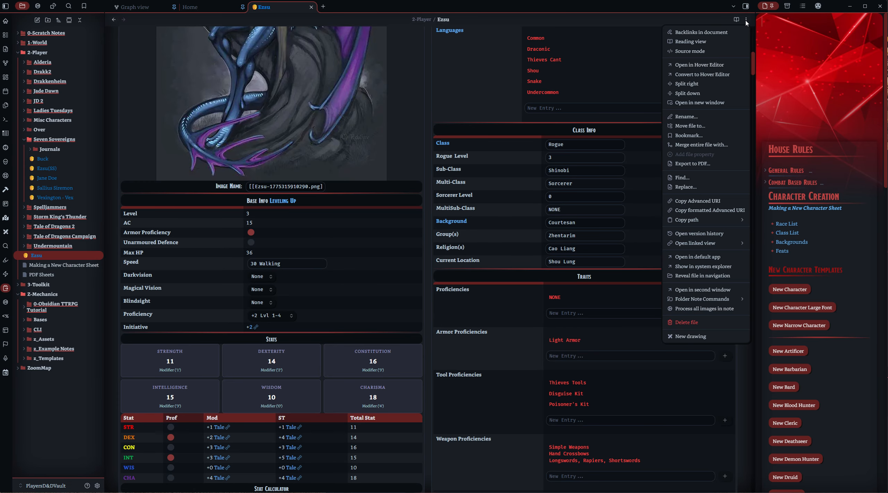
click(720, 51)
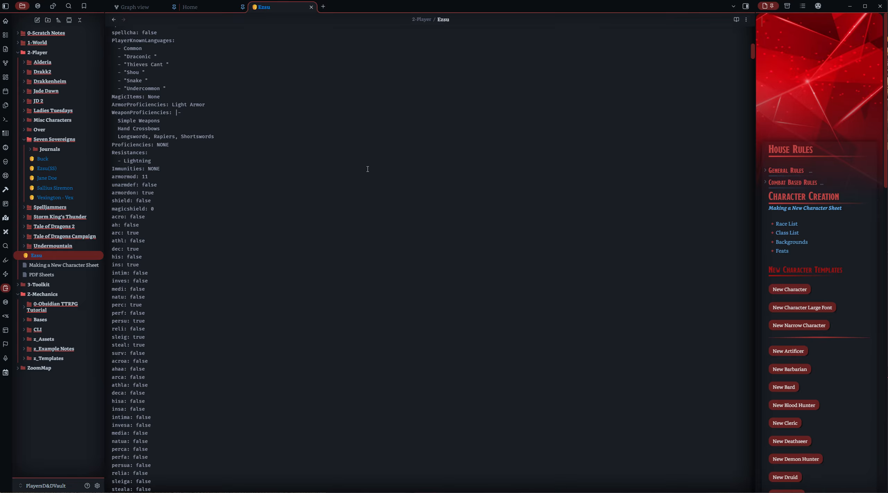
click(746, 20)
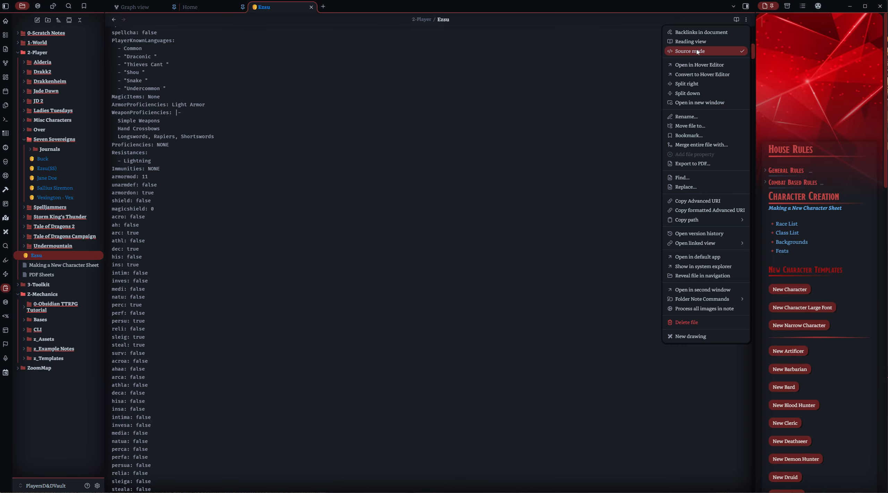
click(698, 51)
drag(752, 79, 743, 96)
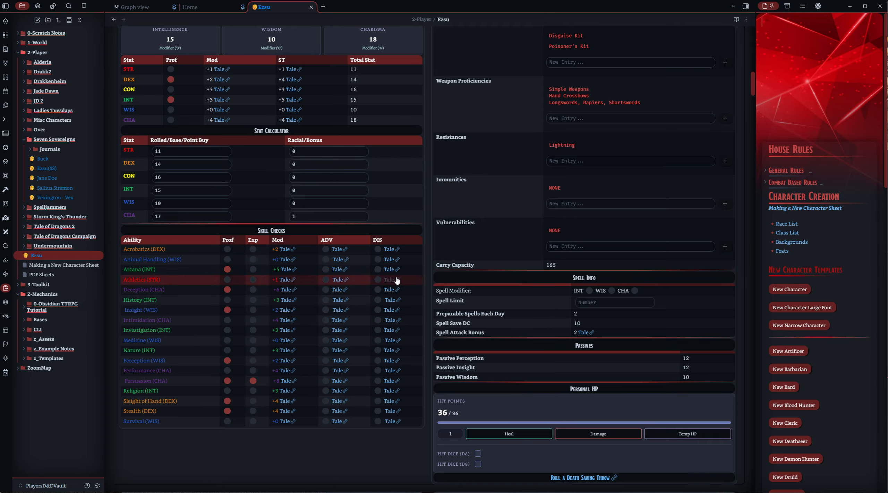
scroll(426, 274, down, 1)
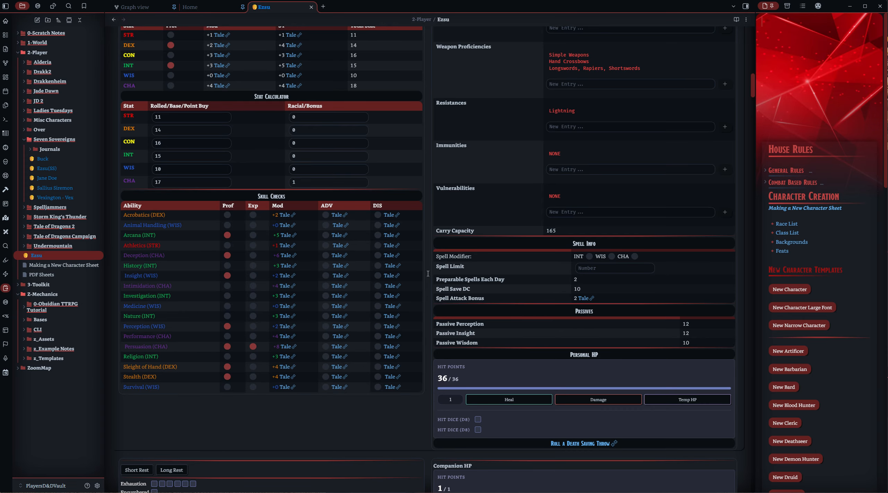
- Review Ezsu's rendered sheet from Personal HP up to Player Info and back down to the hit dice
scroll(428, 273, up, 1)
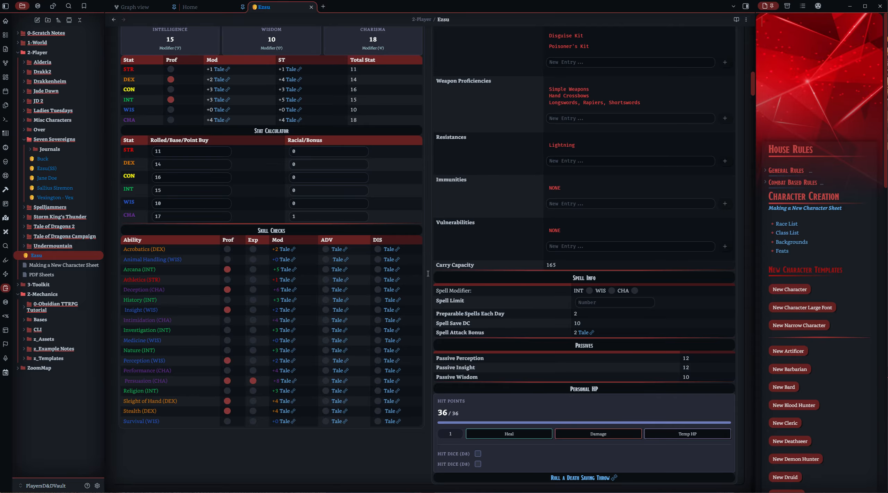
scroll(428, 274, up, 13)
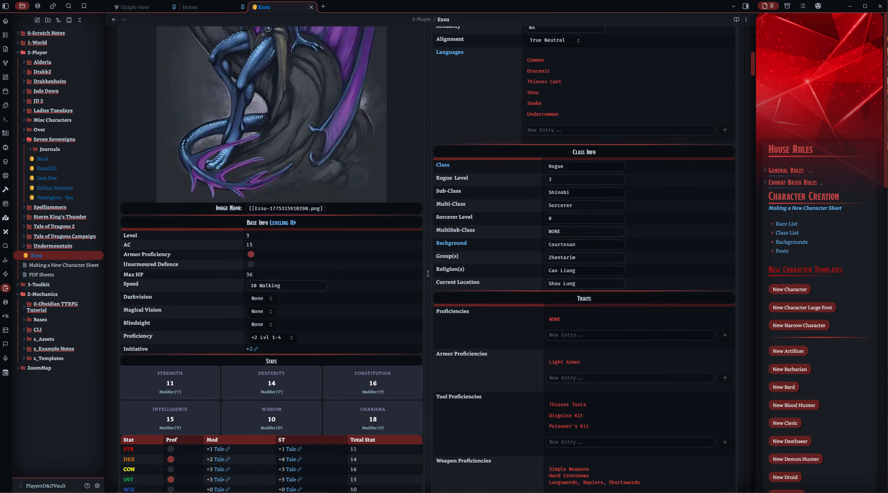
scroll(428, 274, up, 3)
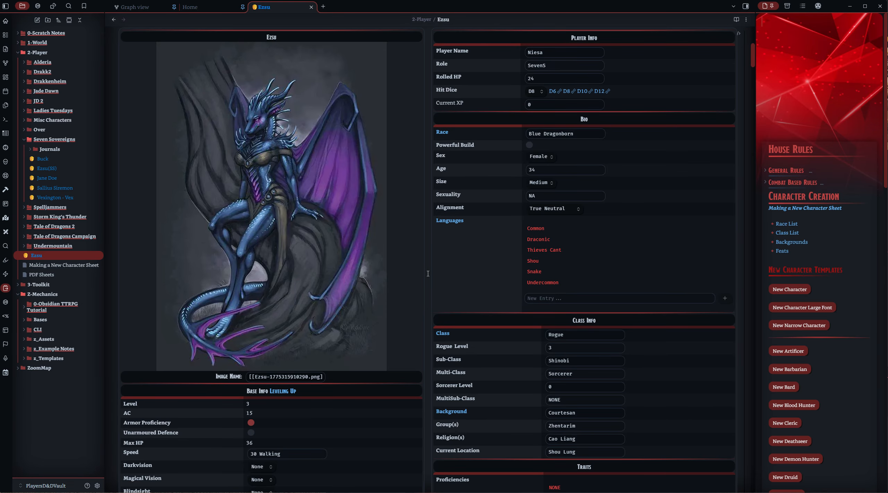
scroll(428, 274, down, 15)
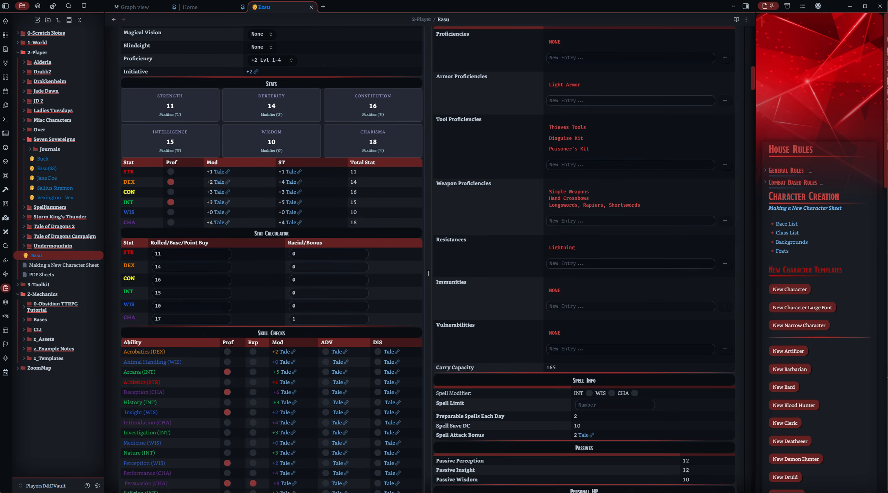
scroll(428, 273, down, 1)
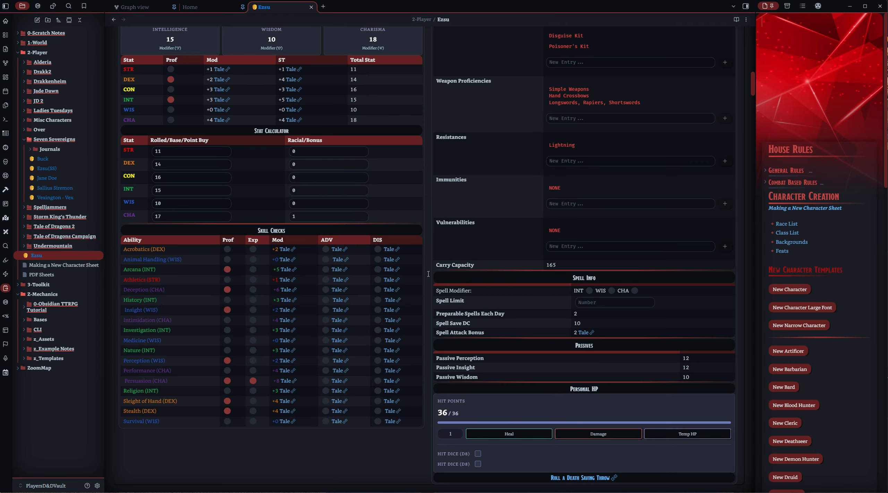
- Inspect the Dnd UI Toolkit plugin's settings, look through the other installed community plugins, and close the settings
click(97, 486)
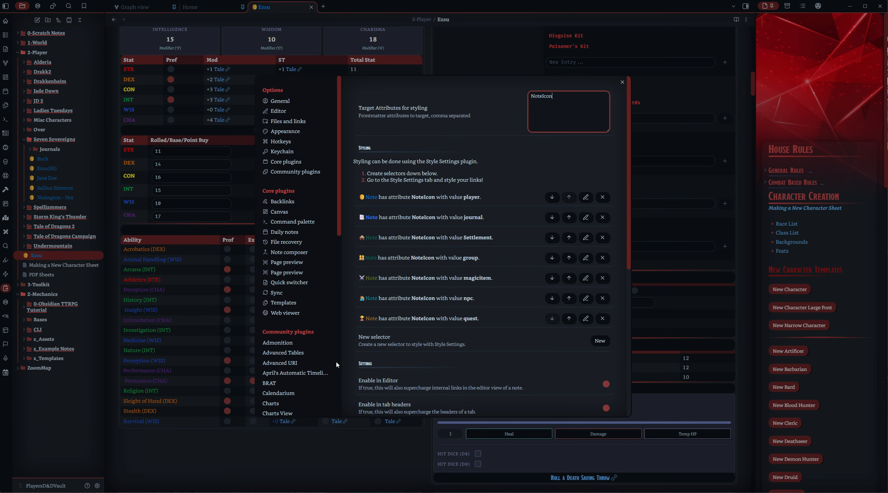
scroll(334, 291, down, 6)
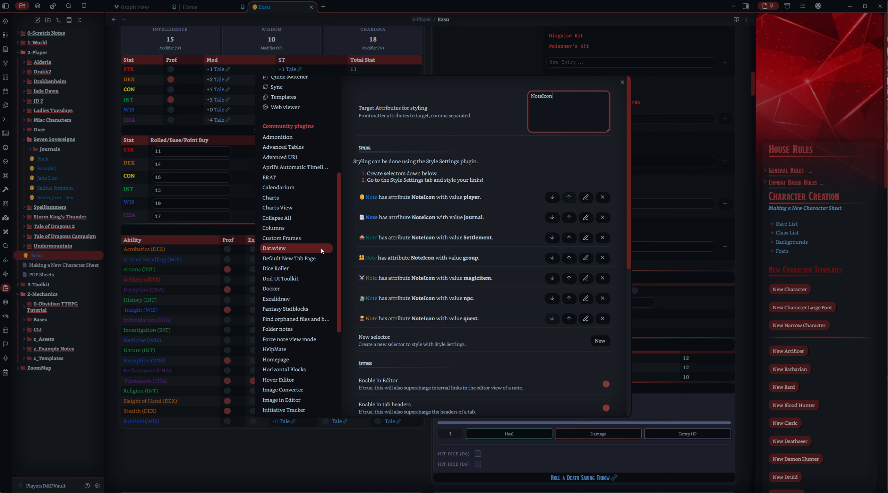
click(313, 281)
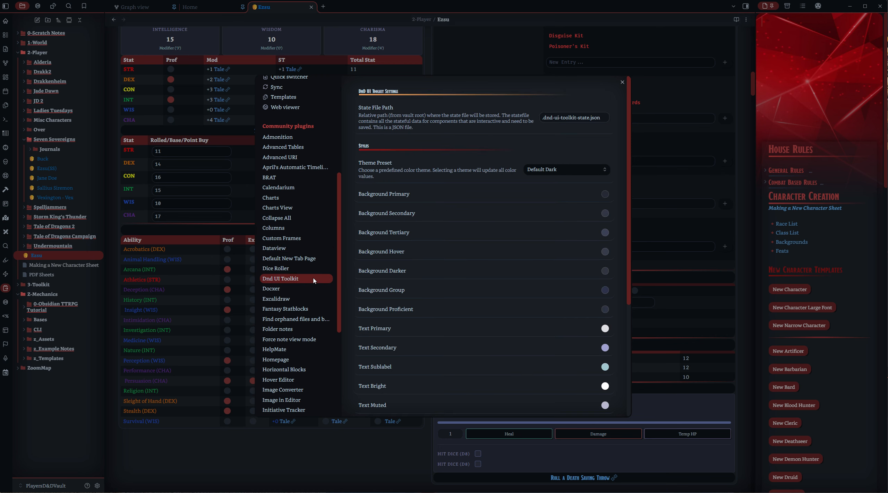
scroll(314, 281, down, 1)
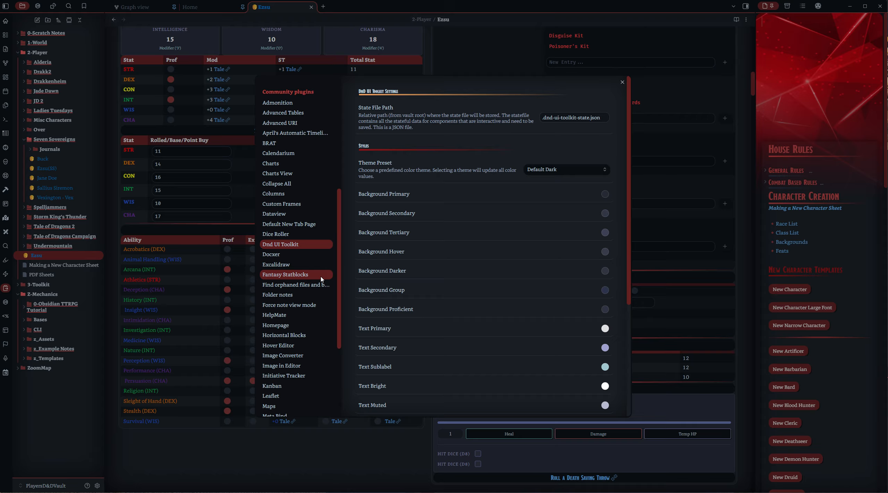
scroll(322, 280, down, 1)
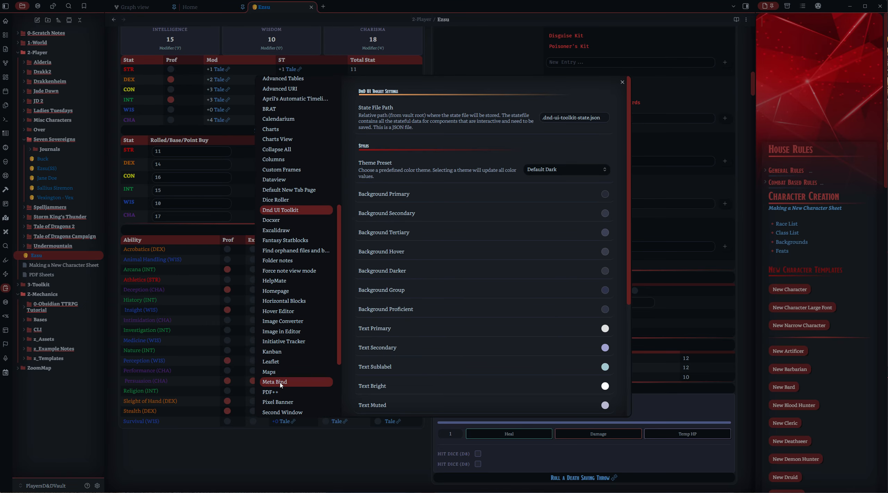
click(430, 444)
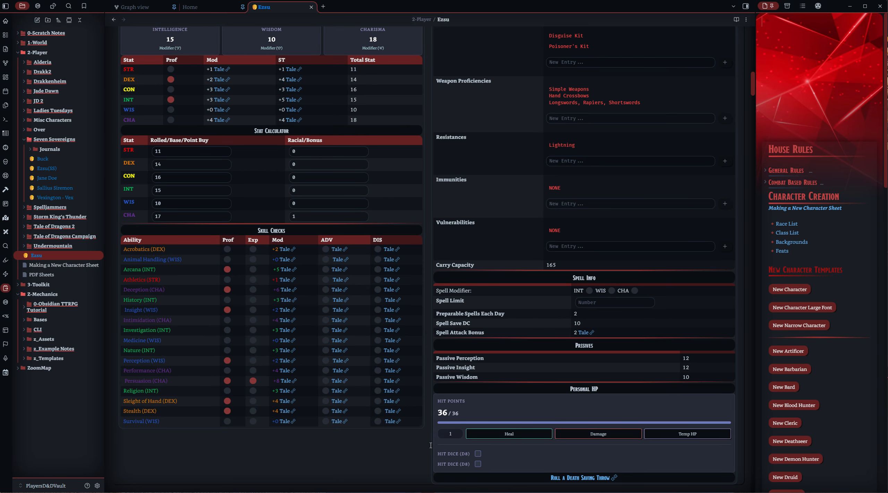
- Review the Base Info, Stats, Stat Calculator and Personal HP sections of the rendered sheet
scroll(430, 445, up, 8)
scroll(431, 445, up, 3)
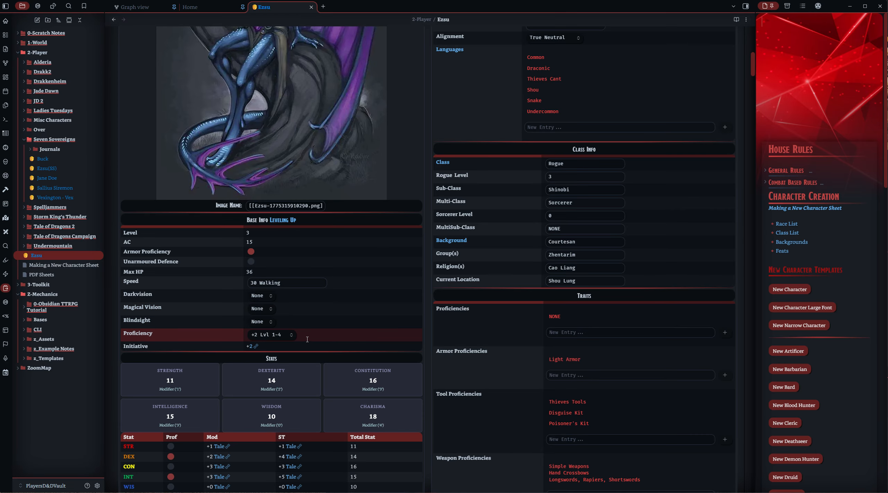
scroll(293, 257, down, 3)
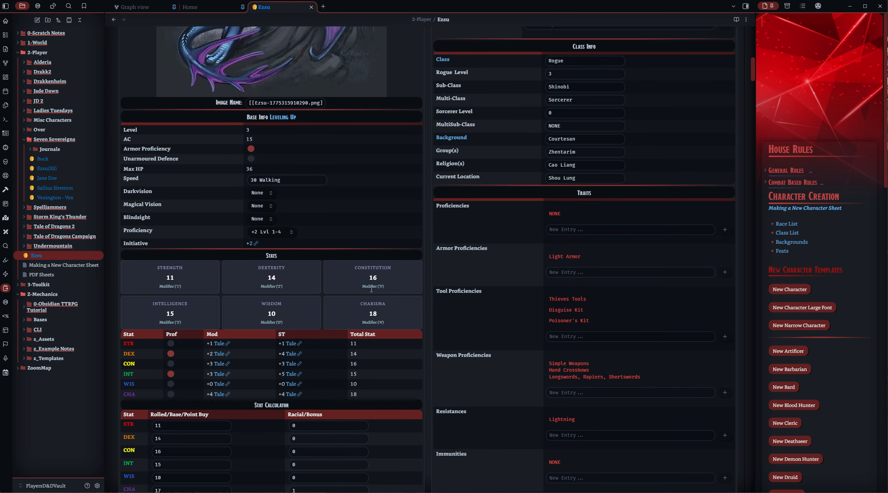
scroll(276, 273, down, 3)
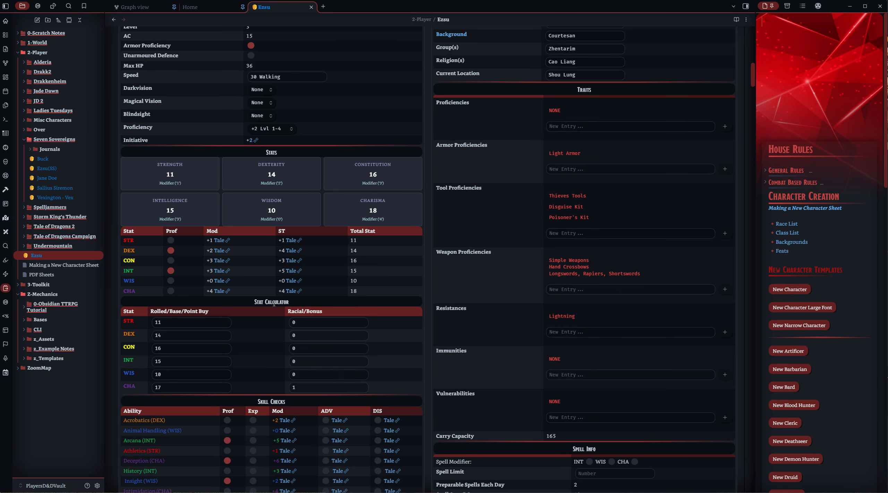
scroll(274, 304, down, 2)
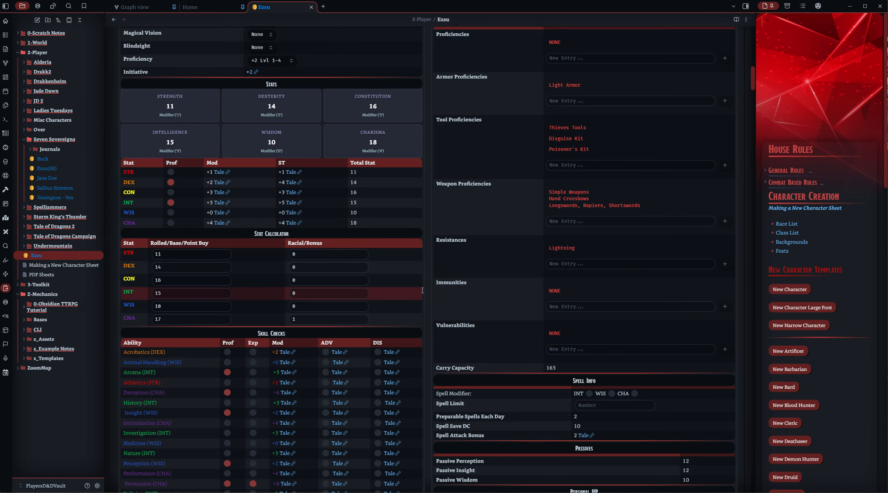
scroll(422, 290, down, 3)
scroll(429, 291, down, 1)
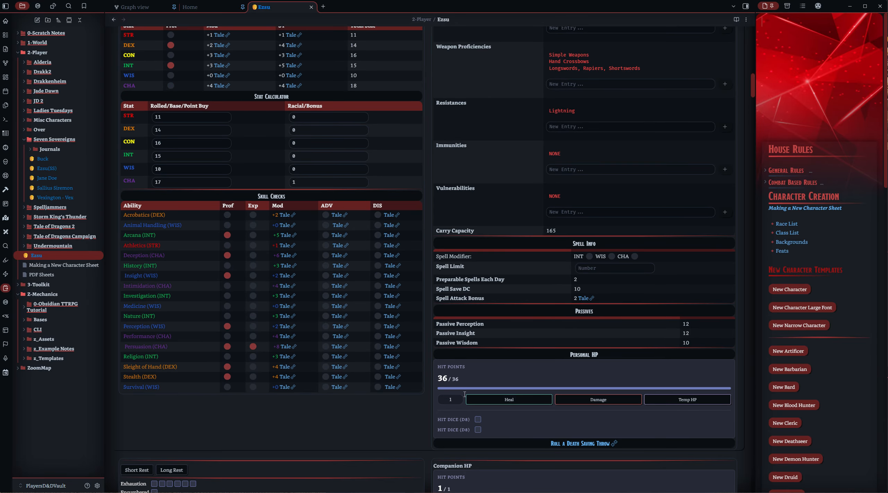
- Open the source code of the column block that holds the character image and Player Info
scroll(613, 380, up, 10)
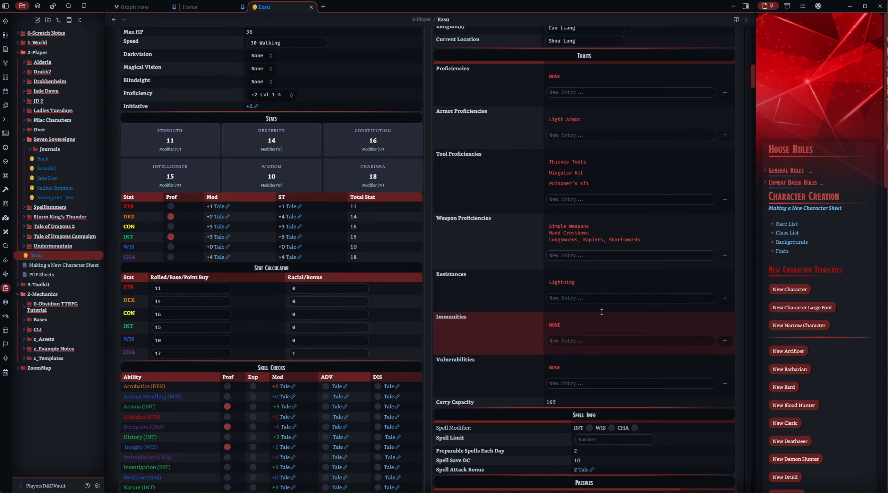
scroll(610, 262, up, 5)
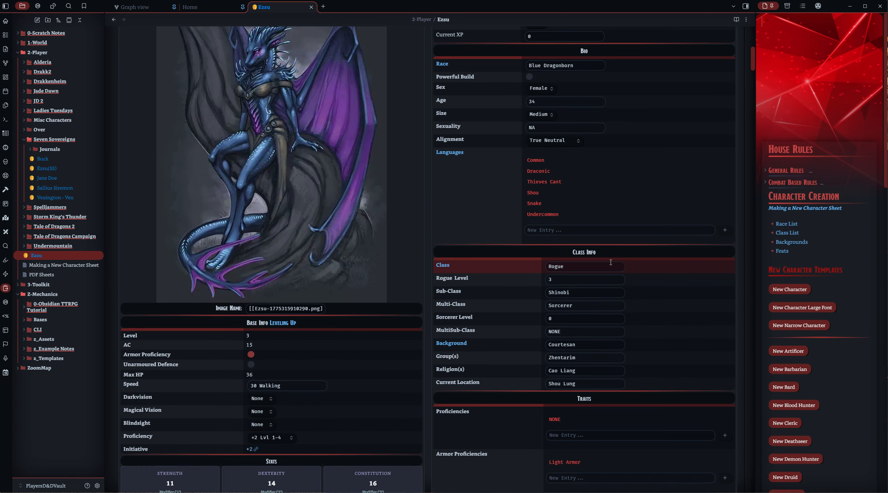
scroll(334, 221, up, 3)
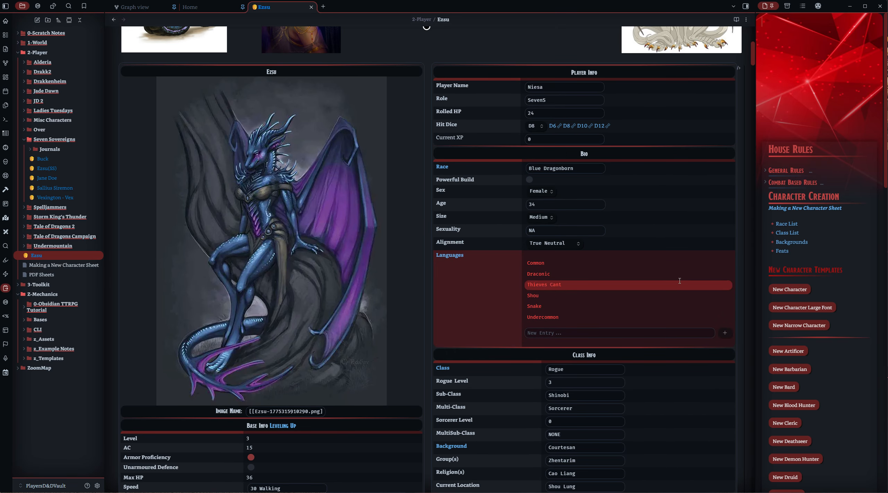
click(739, 70)
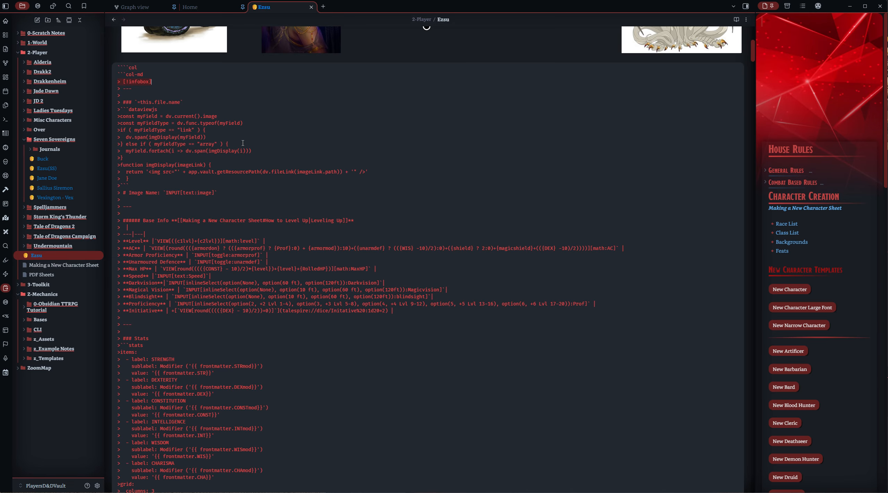
key(shift+Up)
key(shift+Up)
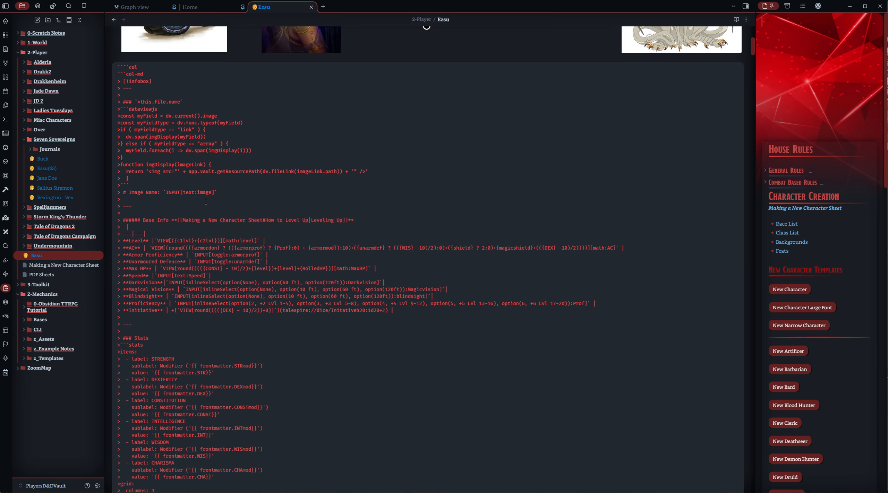
- Examine the Base Info table's source code, highlighting the Level formula and the Darkvision inline select options
scroll(206, 203, down, 3)
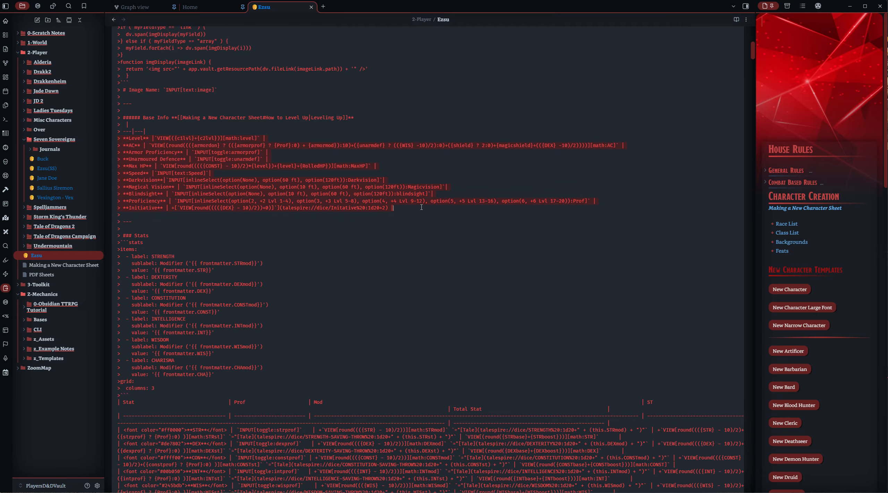
click(405, 210)
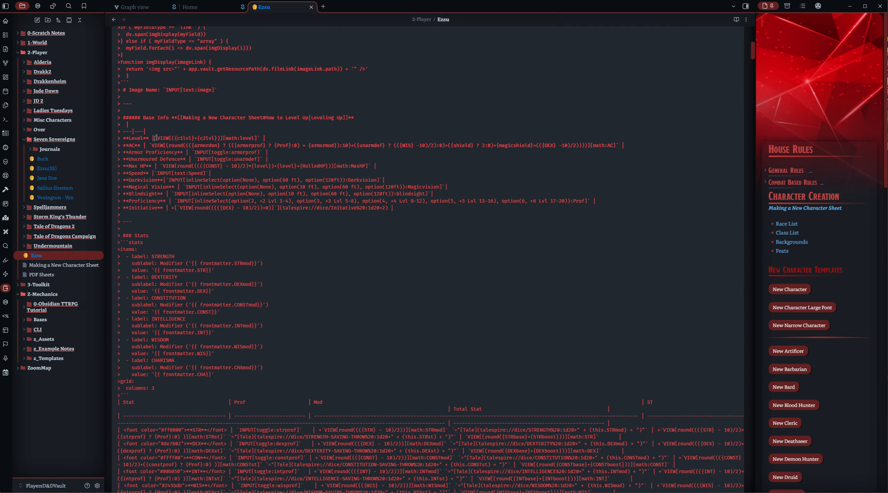
drag(155, 137, 257, 138)
click(212, 180)
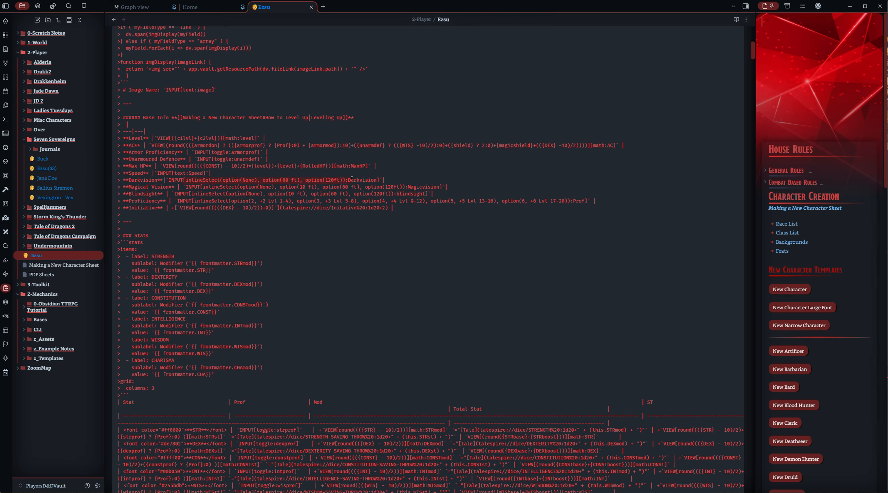
click(351, 180)
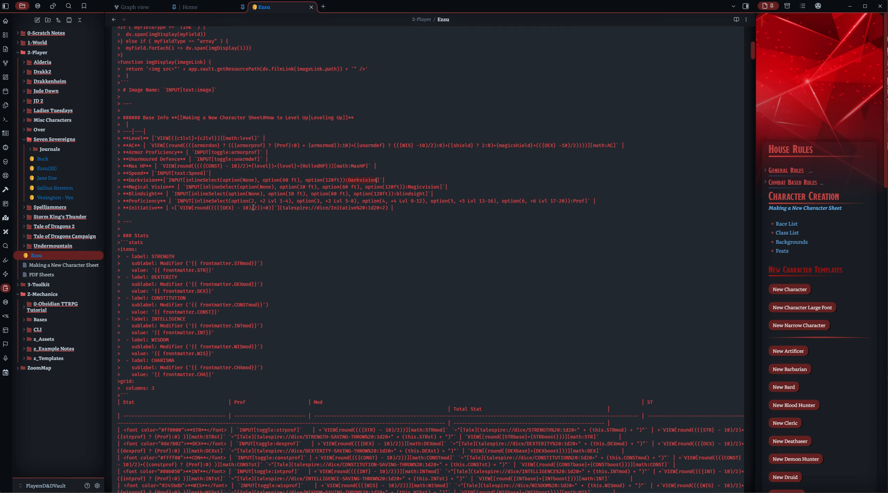
- Collapse Character Creation in the campaign overview note, then view the JD 2 campaign's party details and collapse them again
click(765, 199)
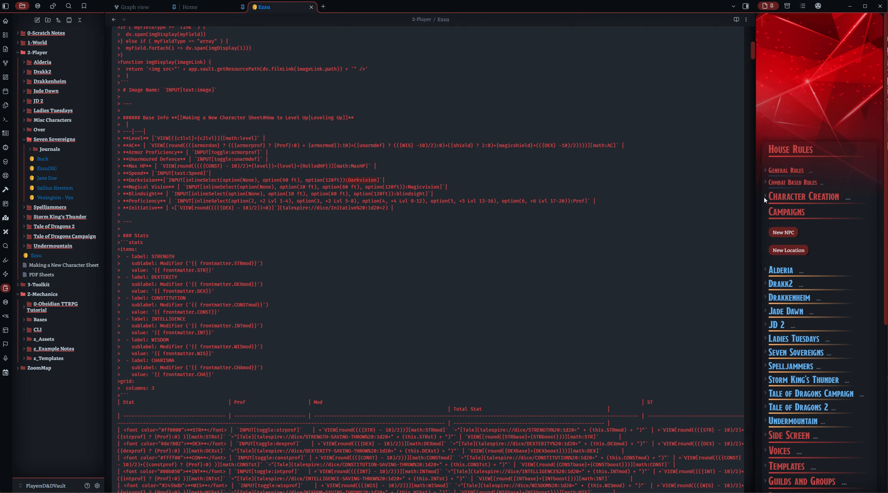
scroll(764, 200, down, 4)
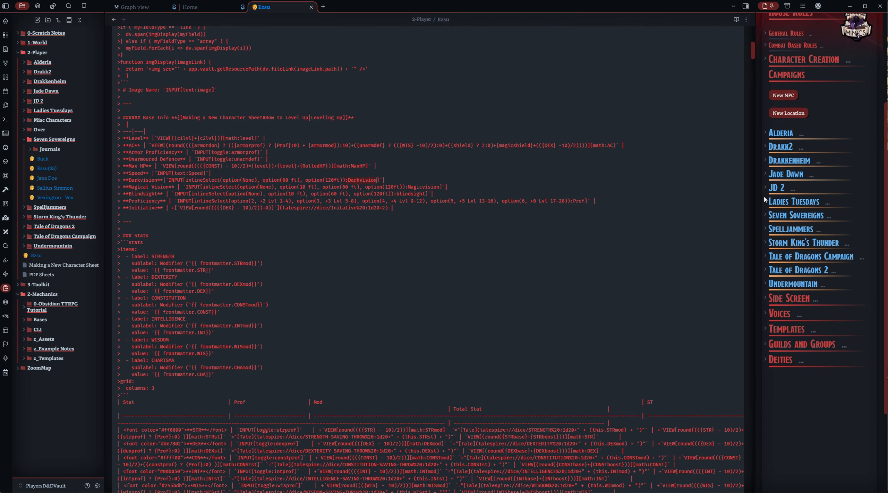
click(766, 189)
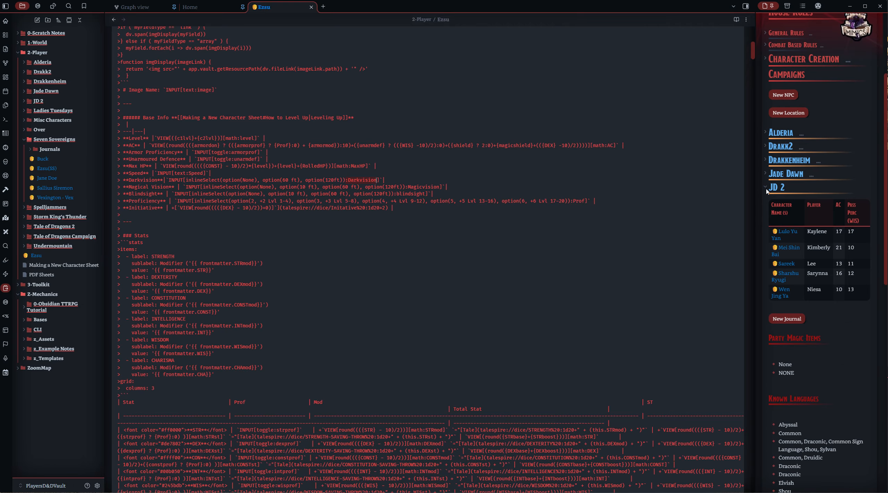
scroll(767, 192, down, 4)
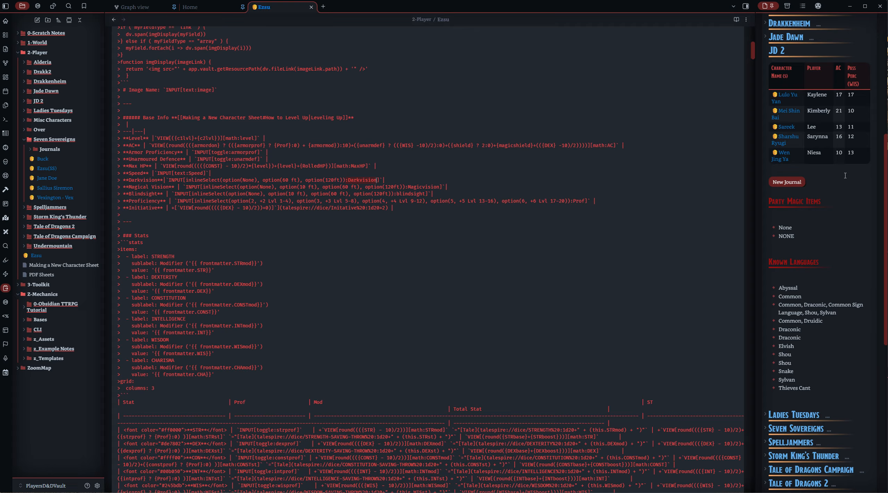
click(766, 51)
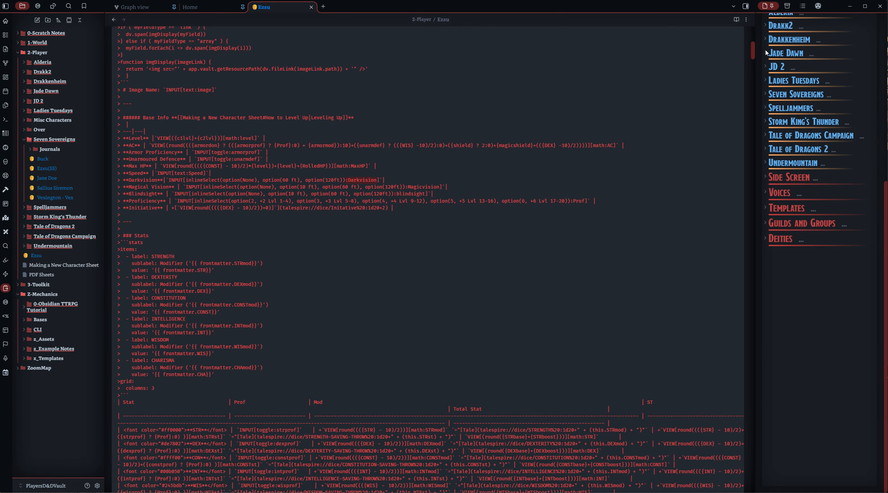
- View the Seven Sovereigns campaign's character table, magic items and known languages, then collapse that section
click(765, 94)
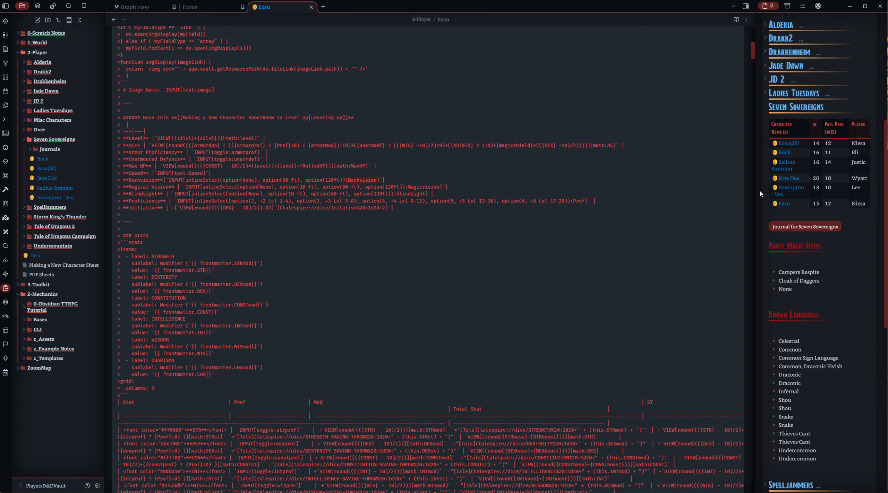
mouse_move(788, 143)
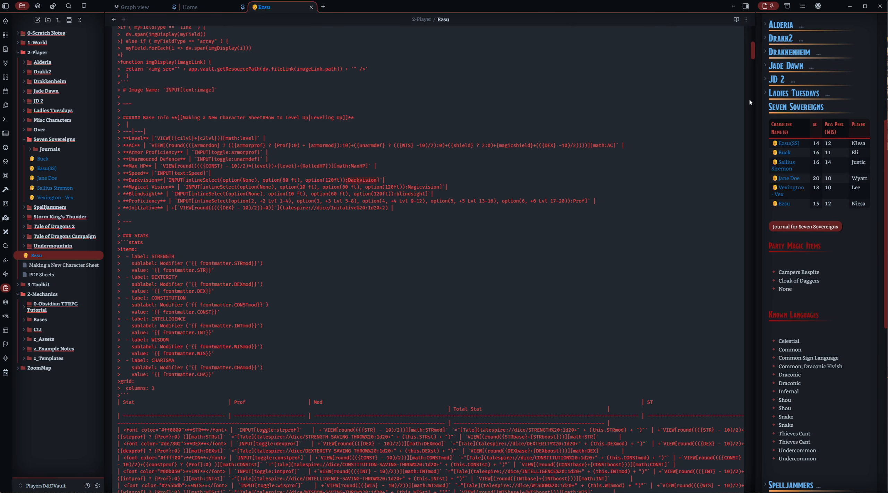
click(759, 110)
- Examine the Stats block's source code and highlight the STRmod formula in the Strength row
click(306, 220)
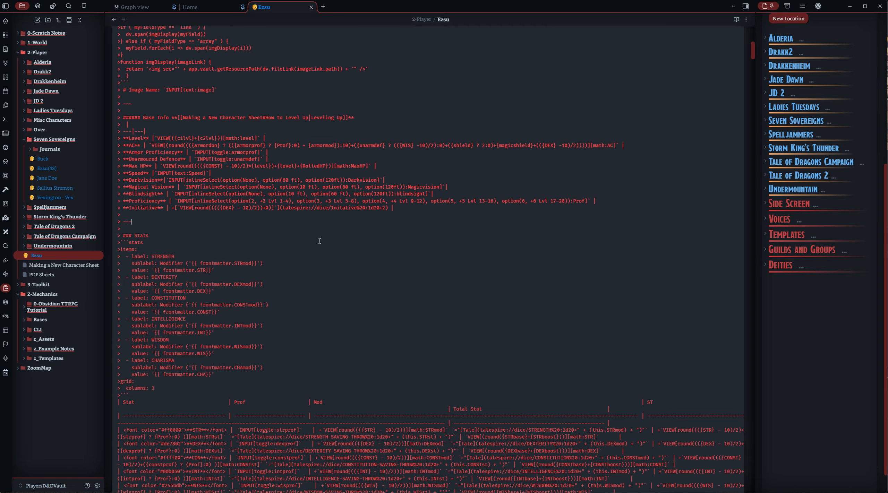
scroll(320, 241, down, 3)
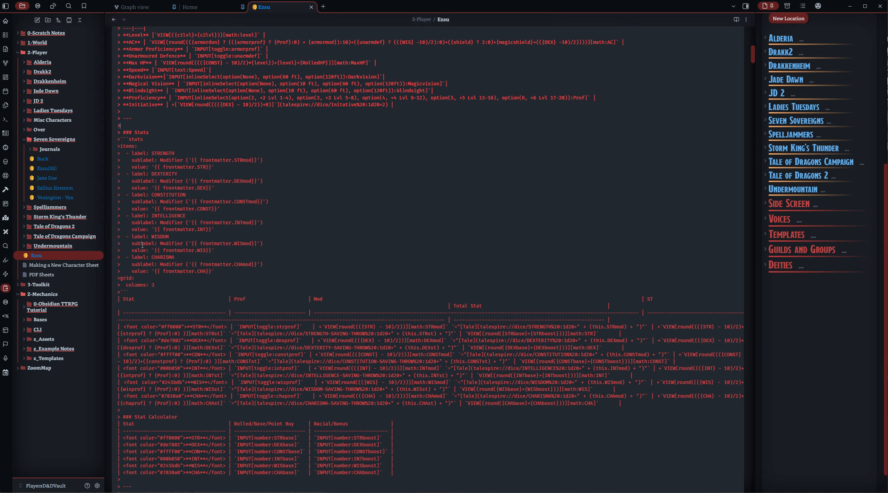
scroll(144, 238, down, 4)
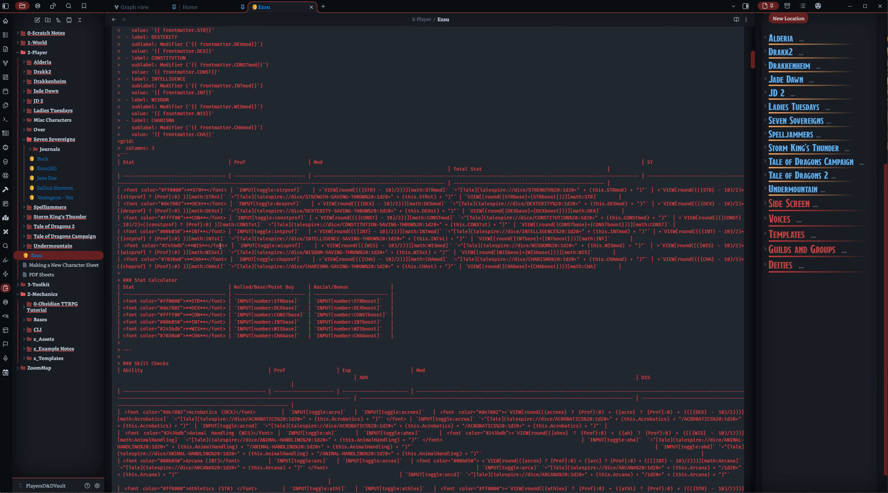
click(233, 190)
drag(235, 189, 305, 190)
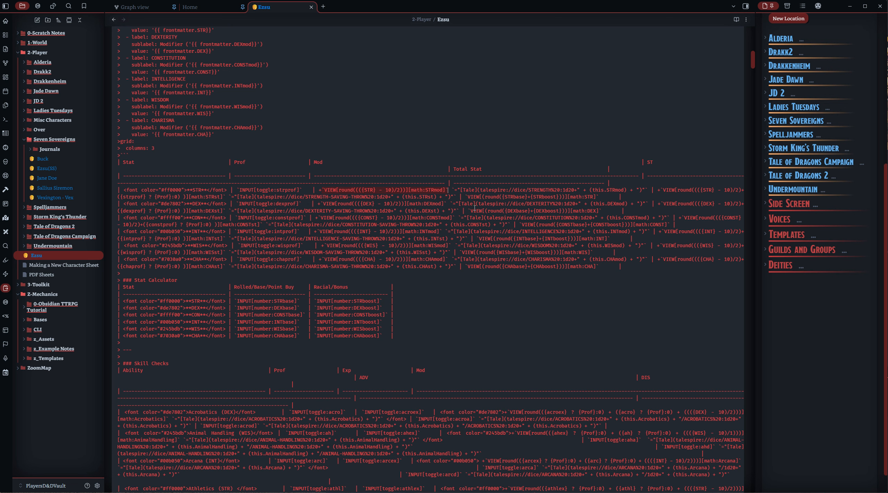
click(452, 190)
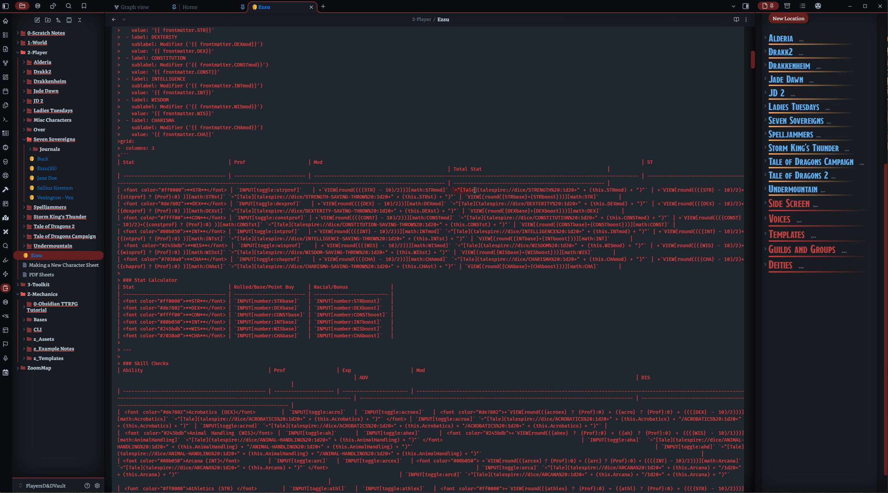
- Highlight the TaleSpire Strength dice link, then the whole Strength row in the stats table's source
drag(558, 187, 647, 192)
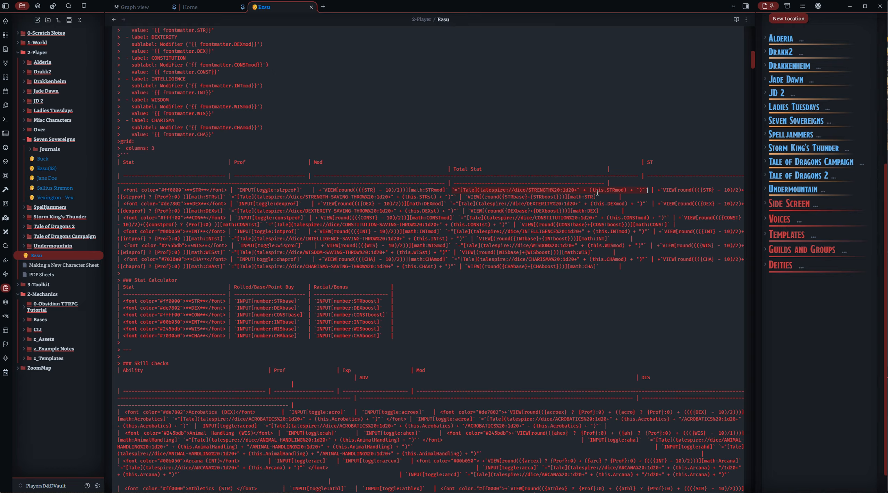
click(661, 190)
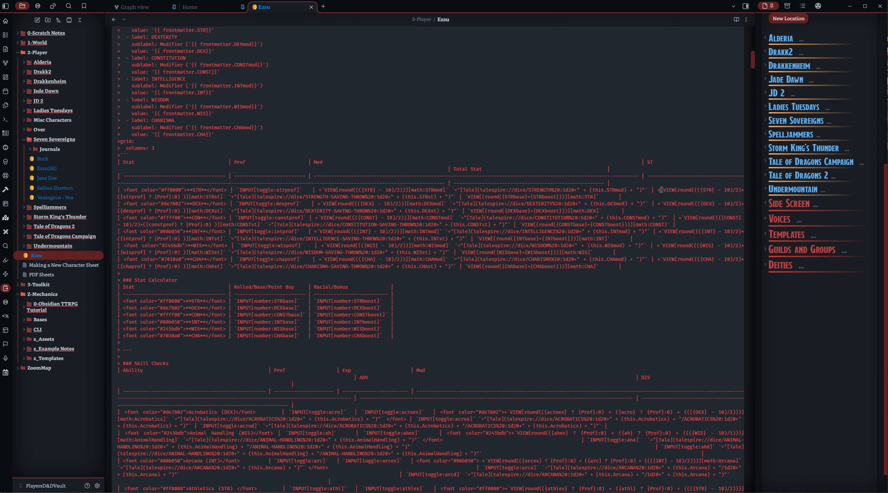
shift+click(225, 196)
drag(223, 198, 118, 193)
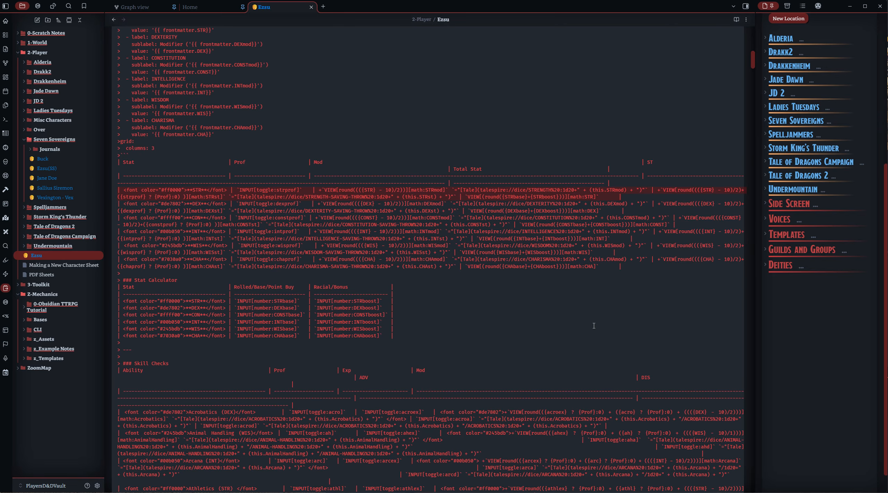
- Examine the Stat Calculator and Skill Checks source, highlighting the font colour code and label for Acrobatics (DEX)
scroll(583, 324, down, 5)
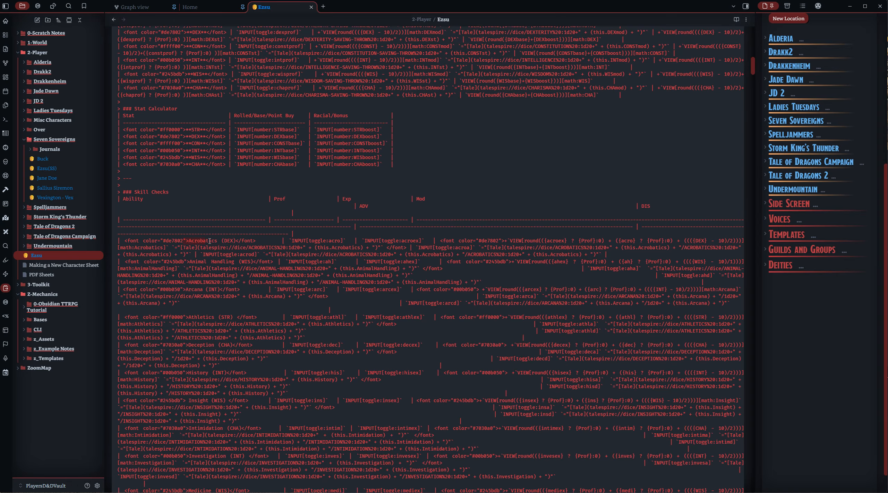
drag(210, 241, 243, 241)
click(270, 241)
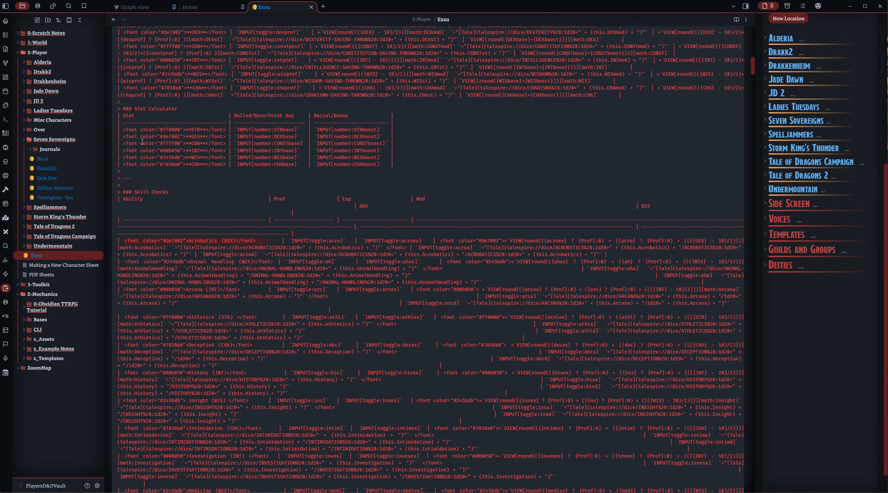
scroll(126, 107, up, 2)
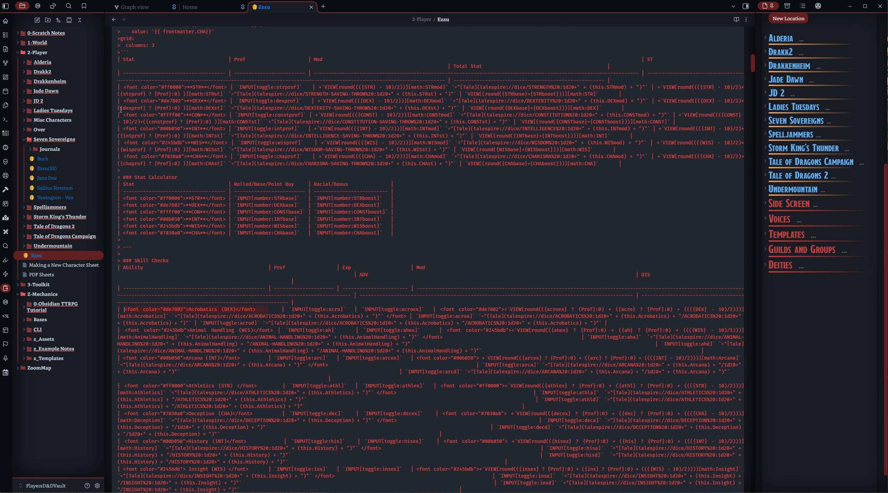
scroll(289, 365, down, 1)
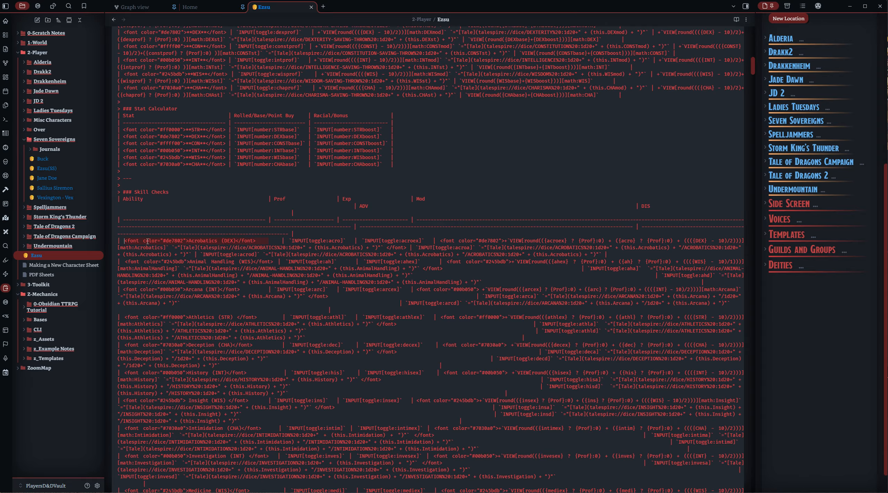
- Expand Character Creation in the campaign overview note to view the new character templates
scroll(815, 156, up, 5)
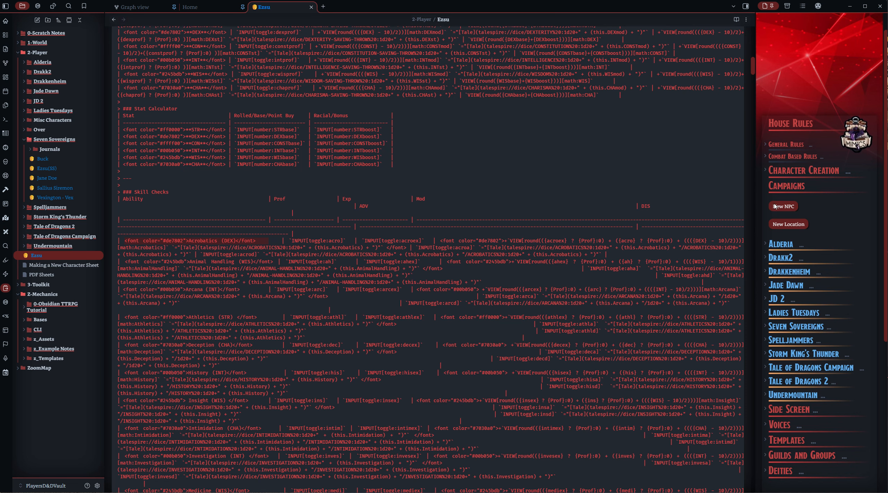
click(766, 170)
scroll(780, 208, down, 1)
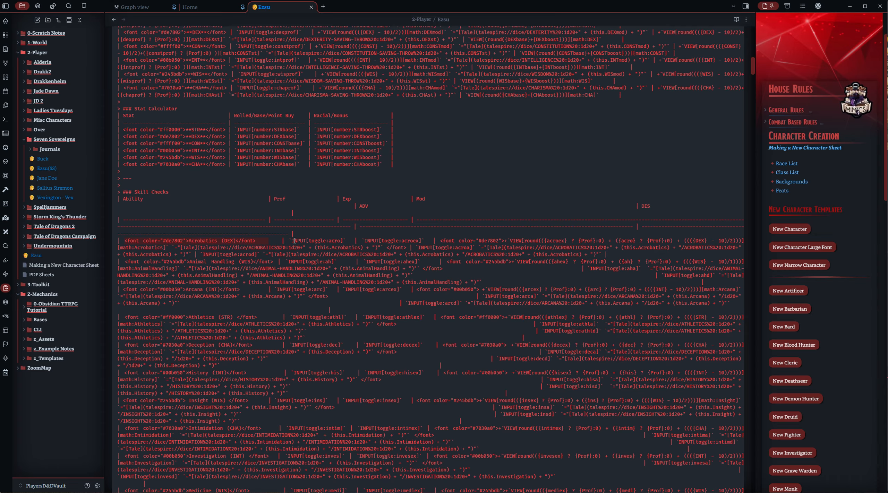
- Highlight the Acrobatics row's font colour tag, modifier VIEW formula and TaleSpire dice link in the Skill Checks source
drag(289, 240, 326, 240)
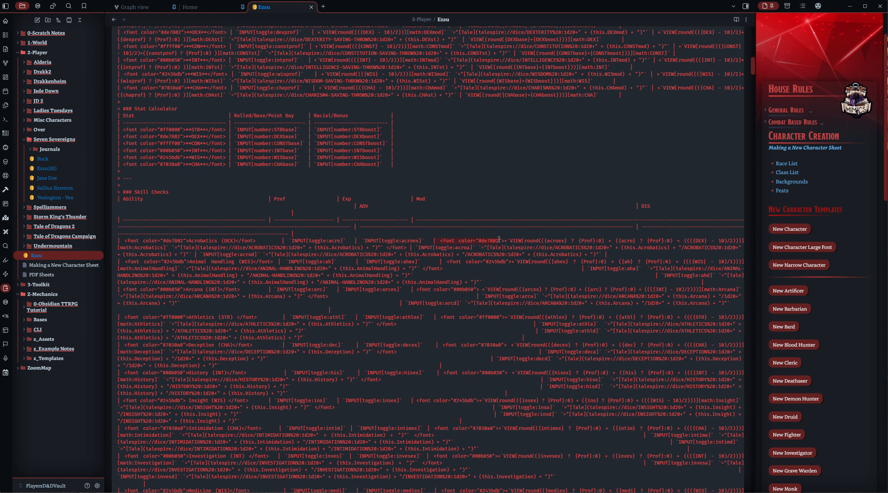
drag(499, 240, 506, 240)
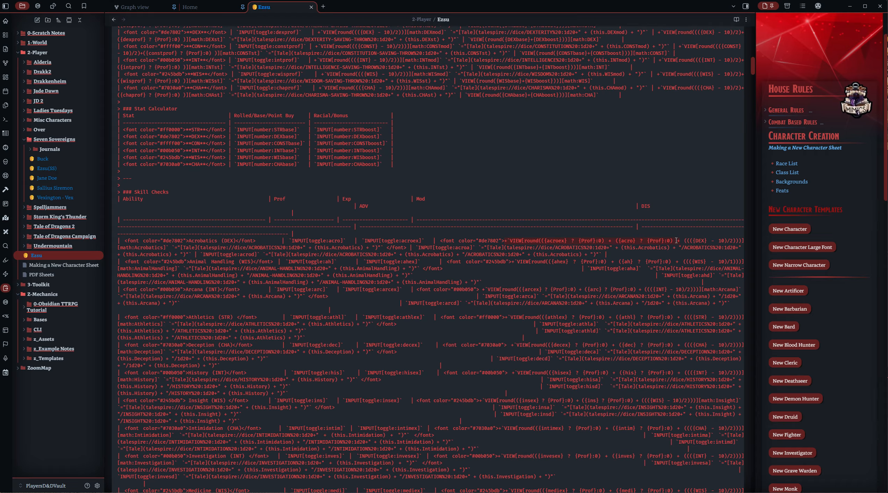
drag(676, 240, 676, 240)
drag(162, 238, 171, 248)
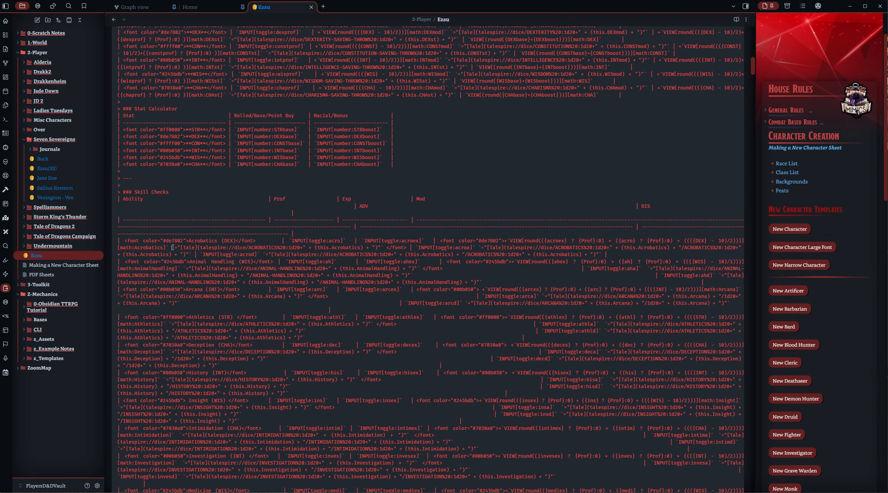
drag(231, 247, 292, 246)
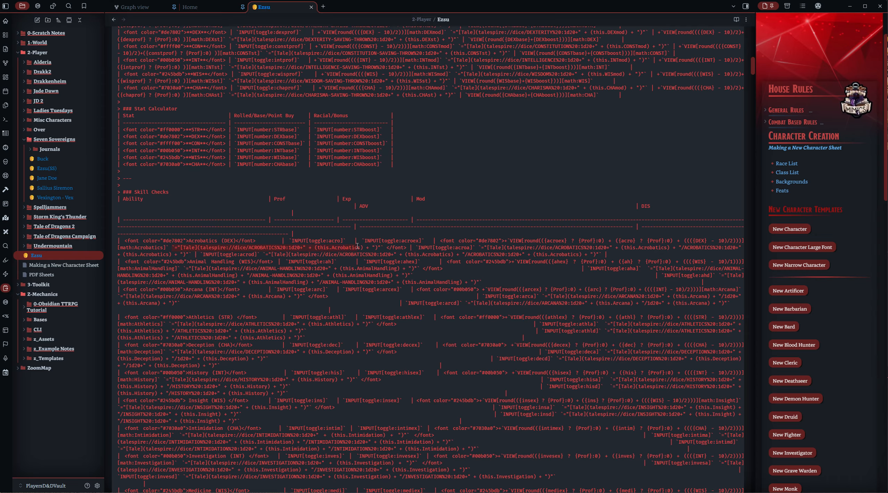
- Highlight the Acrobatics advantage toggle and roll link, its this.Acrobatics reference, and the entire Acrobatics row
drag(381, 244, 383, 247)
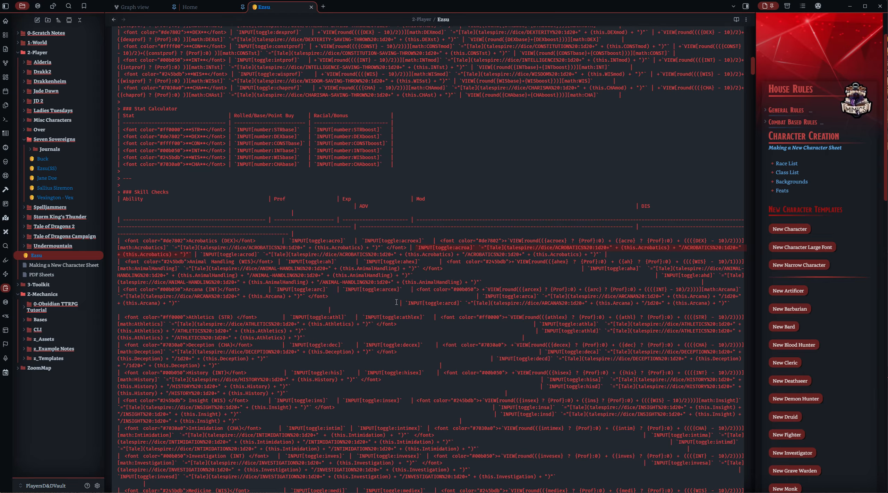
click(557, 249)
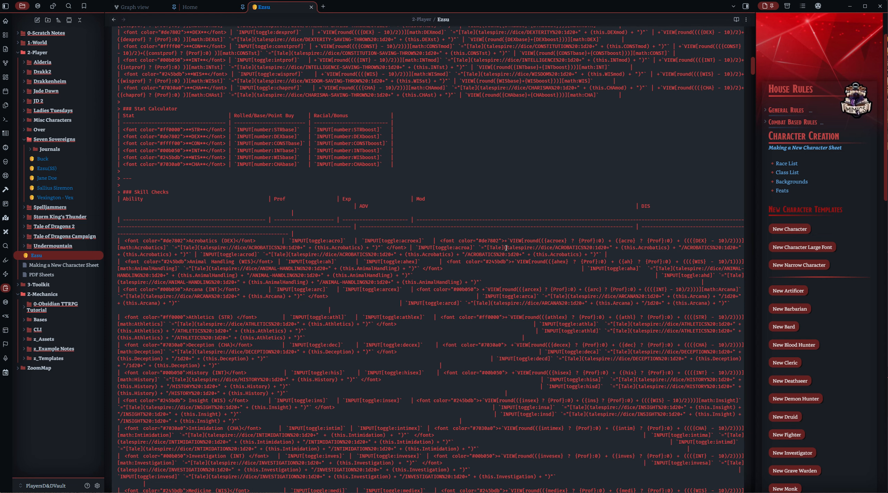
drag(506, 248, 555, 247)
drag(613, 246, 684, 250)
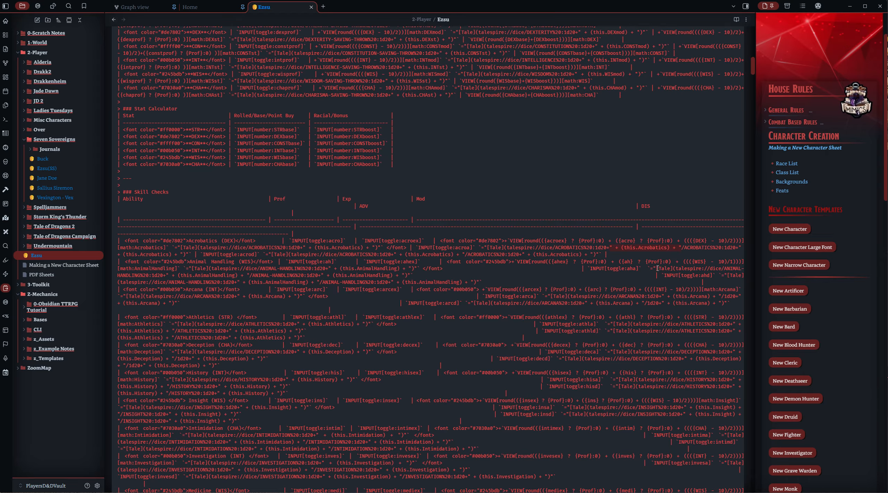
click(685, 247)
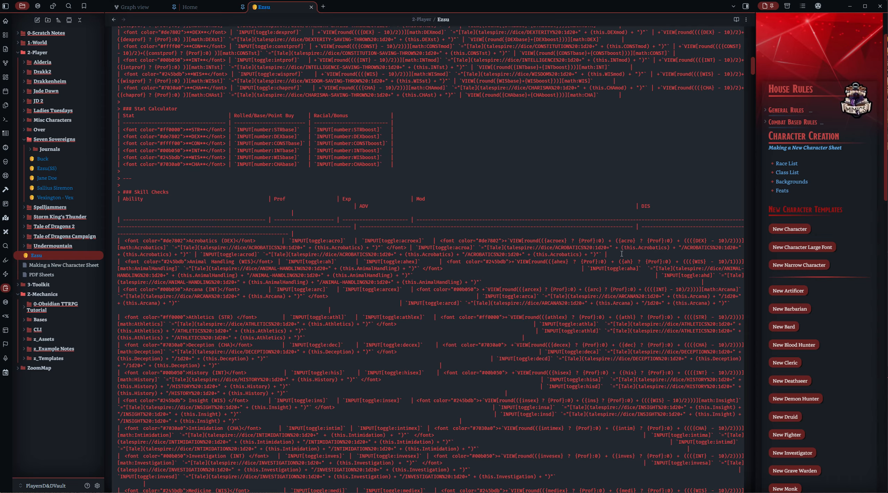
click(131, 244)
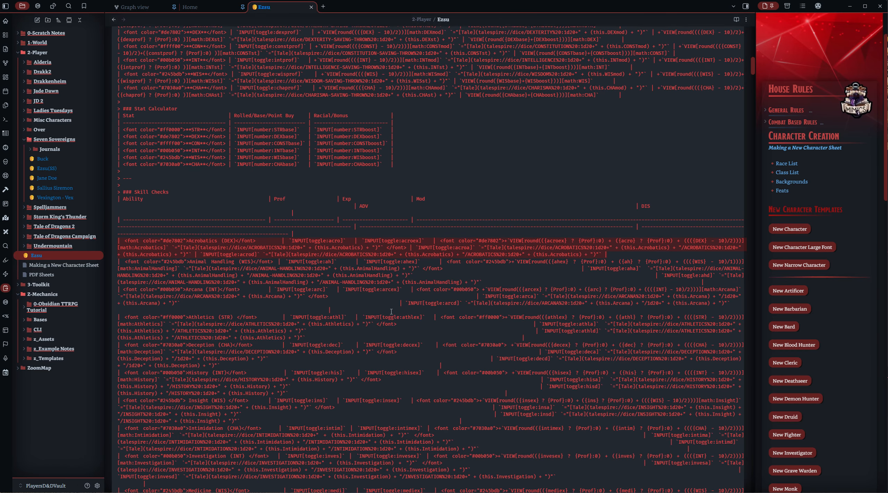
- Review the remaining skill rows down to the Player Info source and place the cursor after the col-md block's centred alignment setting
scroll(363, 278, down, 3)
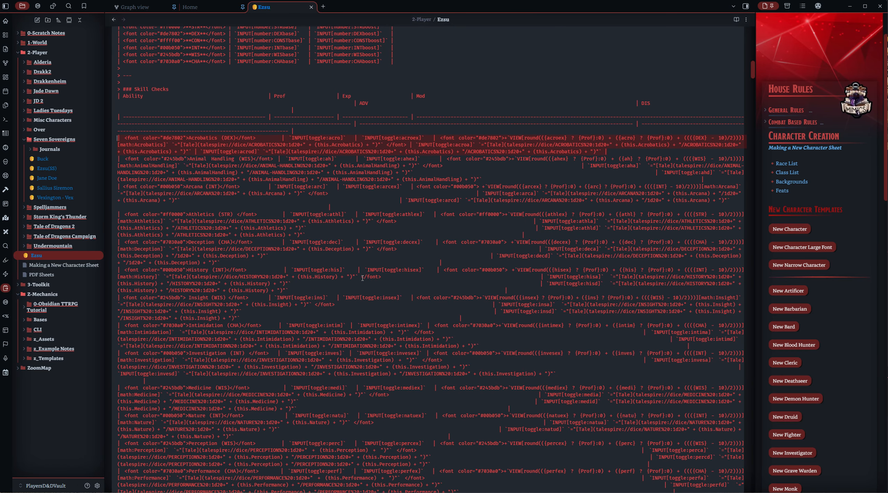
scroll(363, 278, down, 10)
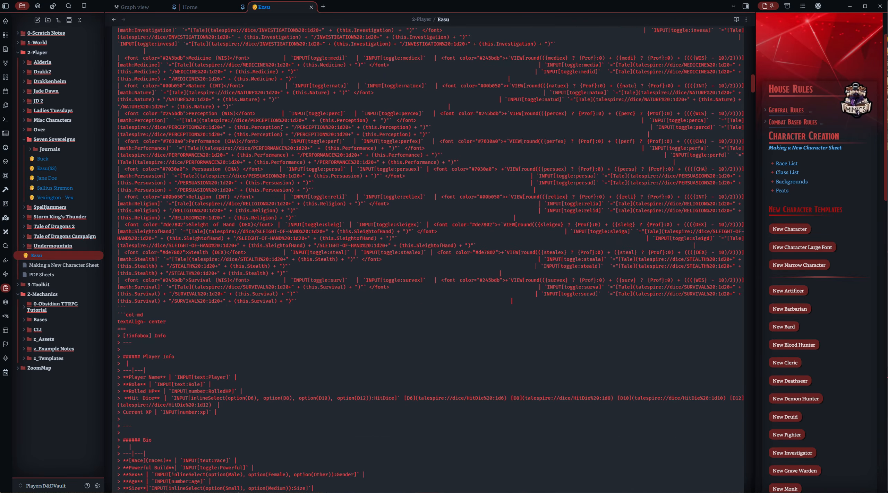
scroll(282, 128, down, 2)
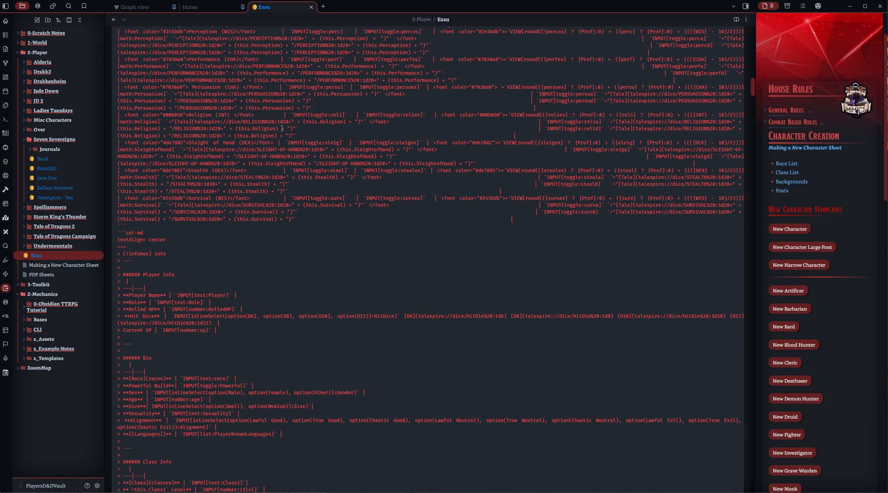
scroll(282, 128, down, 2)
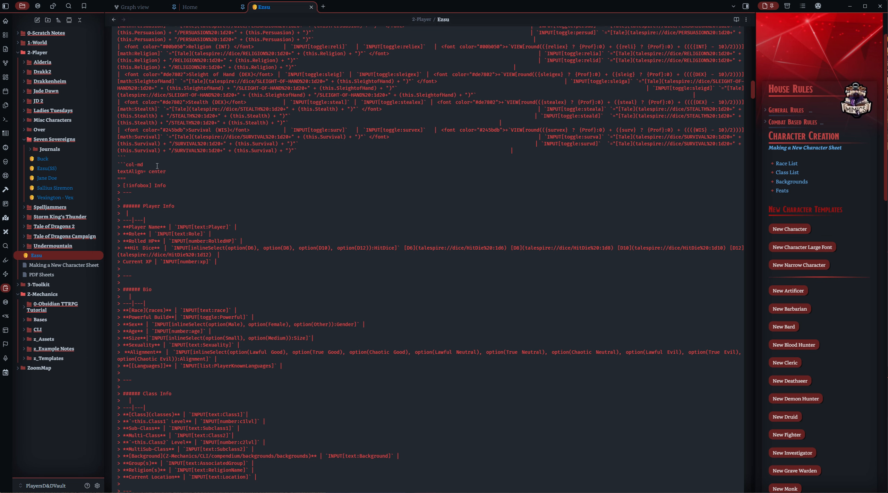
drag(151, 166, 152, 177)
scroll(241, 176, down, 1)
scroll(241, 176, down, 1)
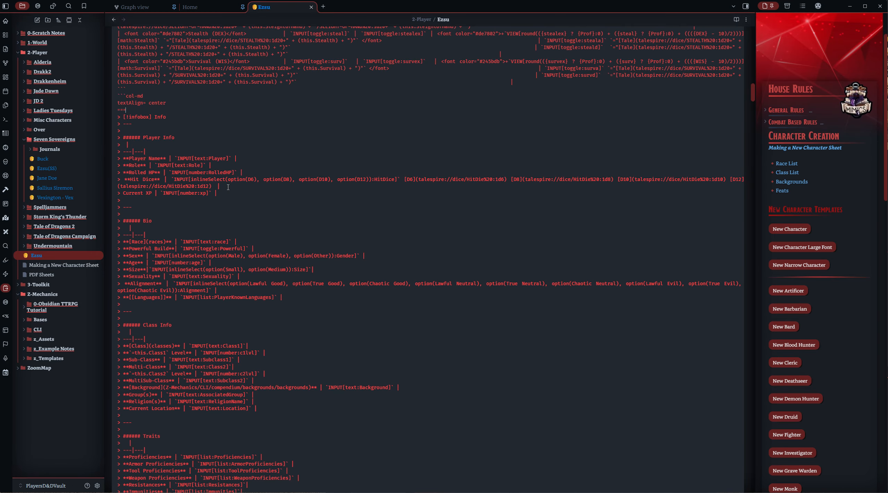
- Examine the Bio and Class Info source, pointing out the list input for PlayerKnownLanguages
scroll(228, 188, down, 3)
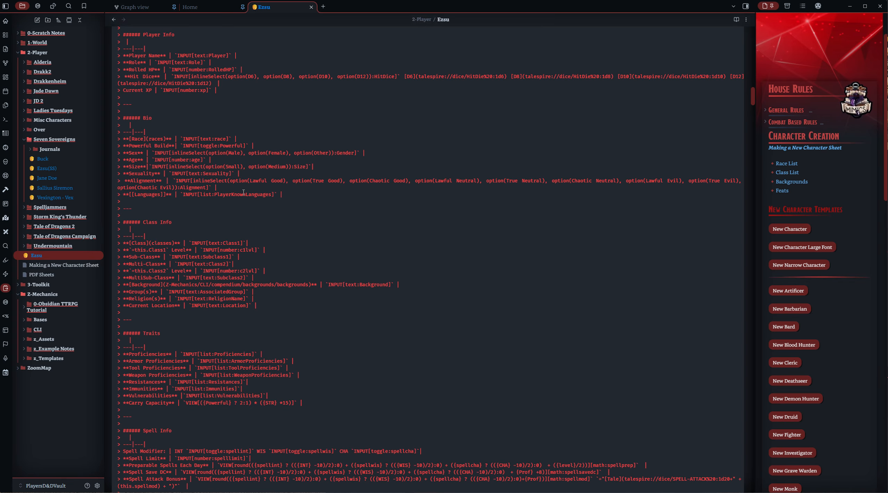
scroll(244, 192, down, 3)
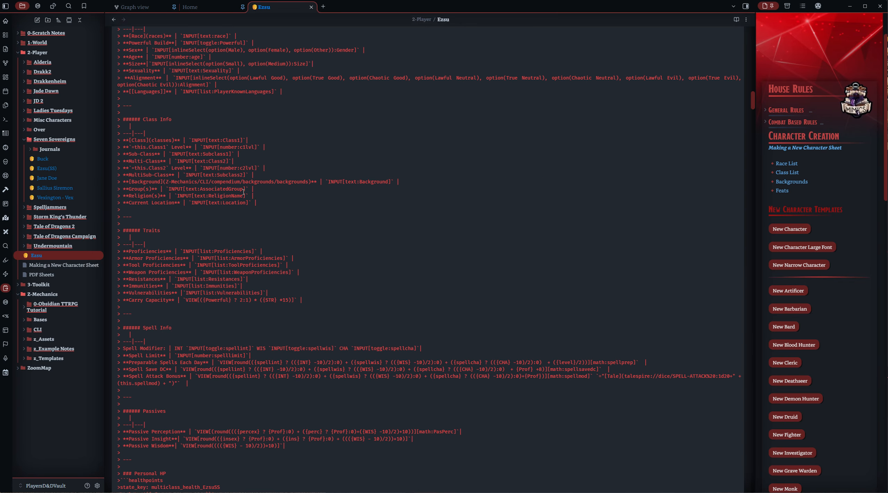
drag(212, 91, 200, 90)
scroll(236, 120, down, 1)
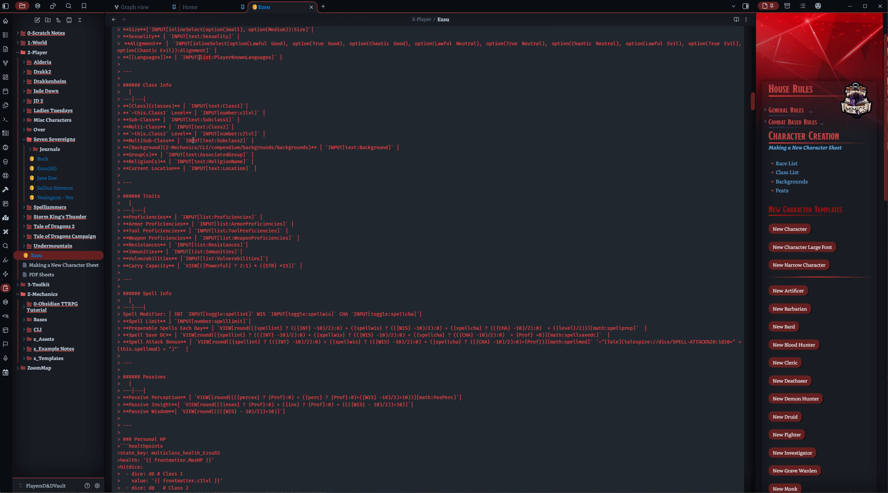
- Examine the Spell Info formulas, highlighting the spellsavedc variable, and continue to the Passives and Personal HP source
scroll(193, 140, down, 1)
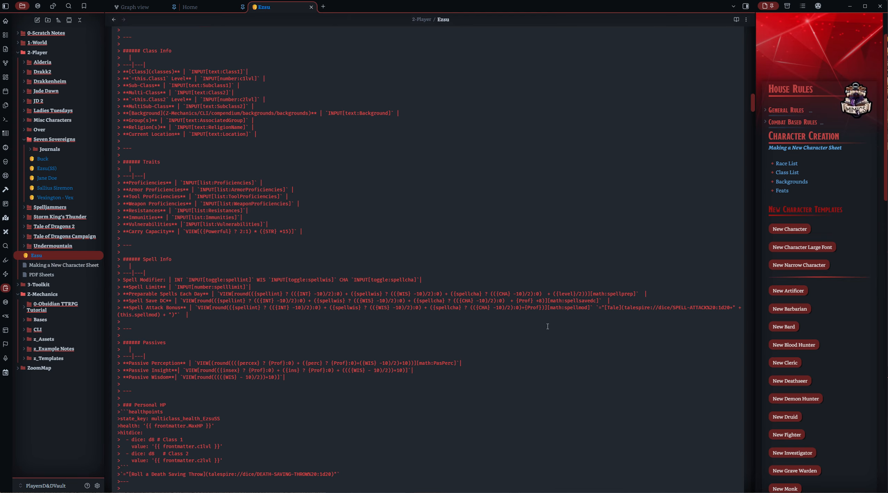
drag(548, 297, 594, 298)
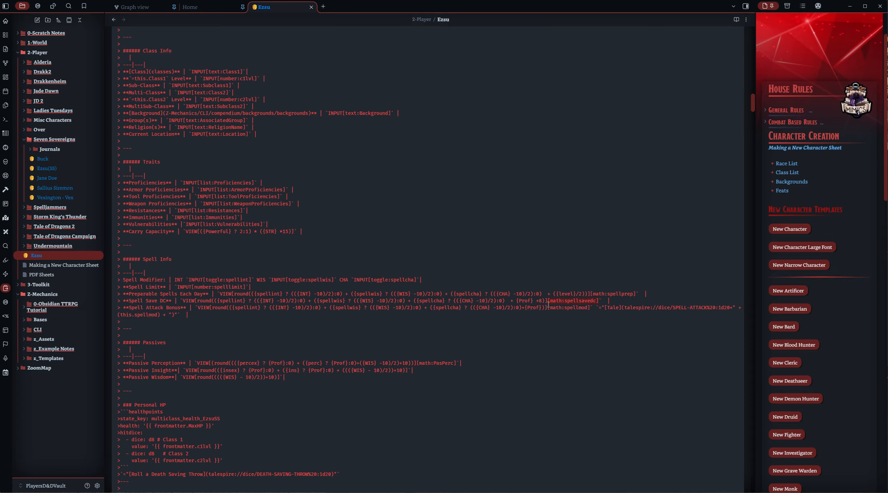
click(313, 317)
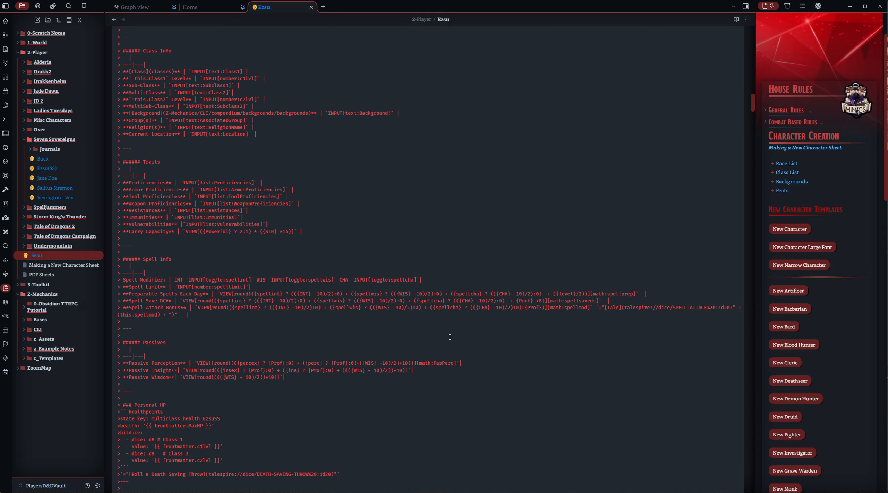
scroll(424, 334, down, 2)
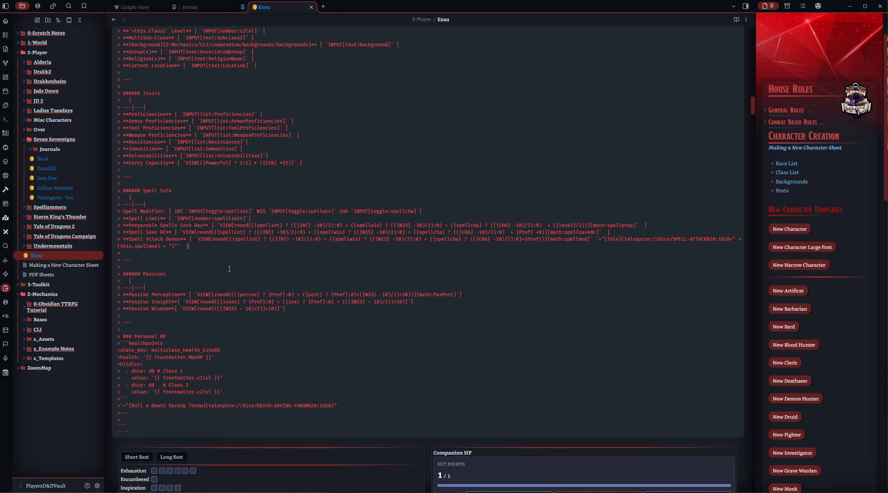
- Highlight the math:PasPerc variable in the Passive Perception formula and view the Seven Sovereigns character table in the side note
click(455, 294)
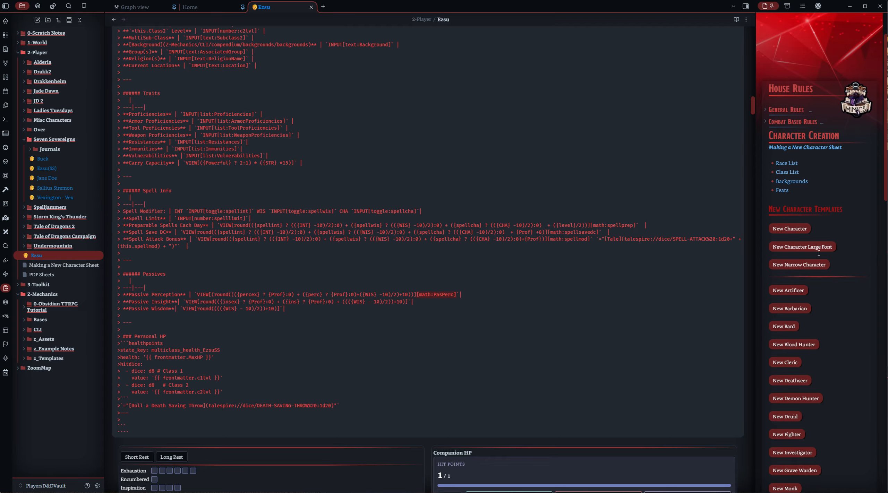
scroll(819, 253, down, 5)
scroll(787, 87, up, 3)
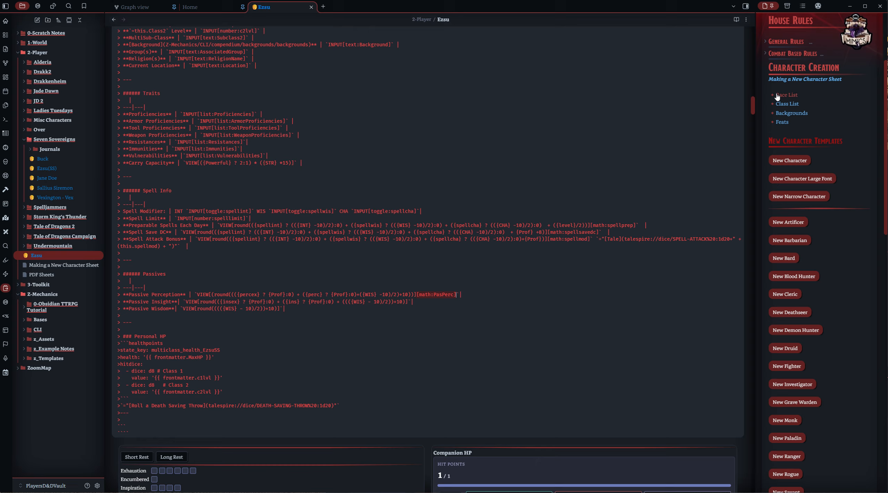
click(766, 143)
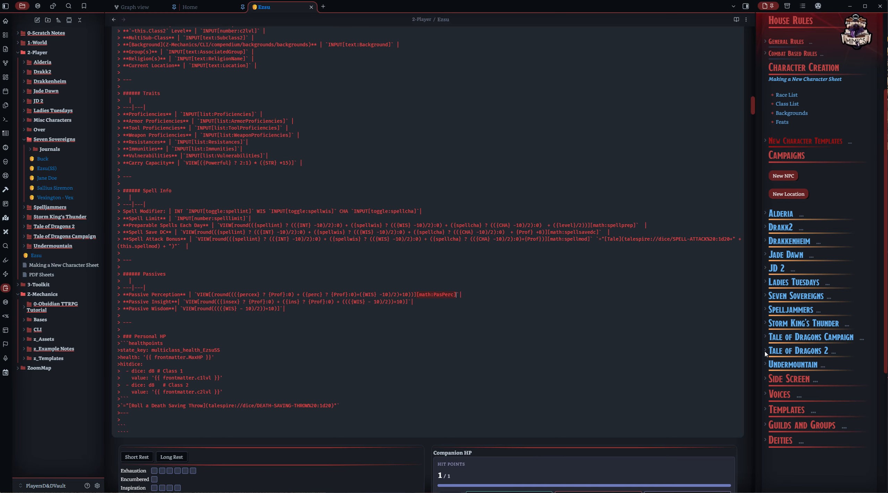
click(766, 296)
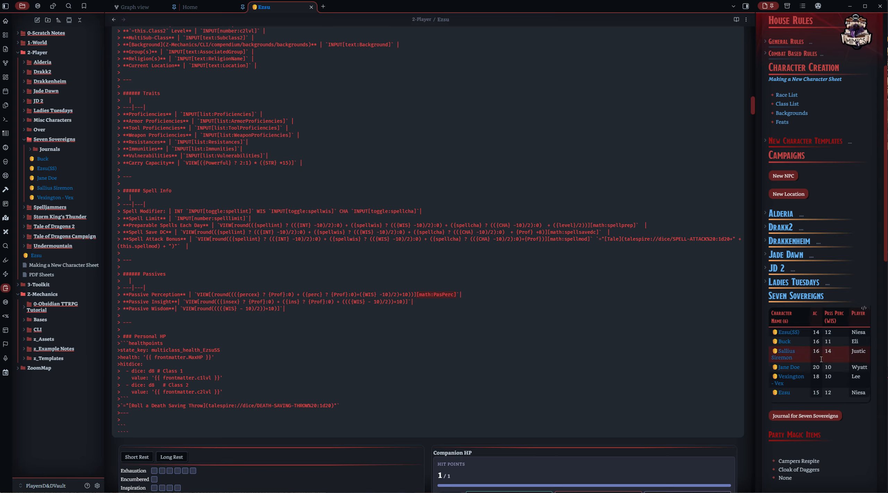
click(766, 297)
- Highlight the state_key line in the Personal HP source and point out the Class 1 and Class 2 hit dice entries
click(187, 322)
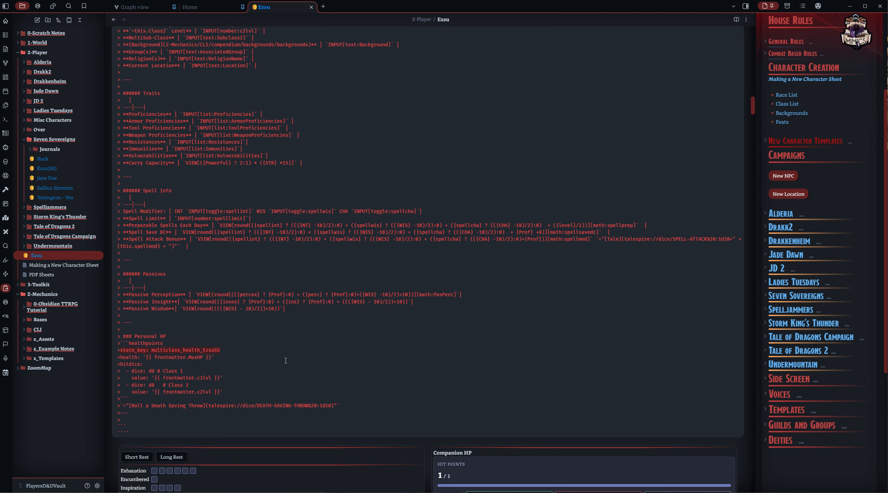
click(246, 351)
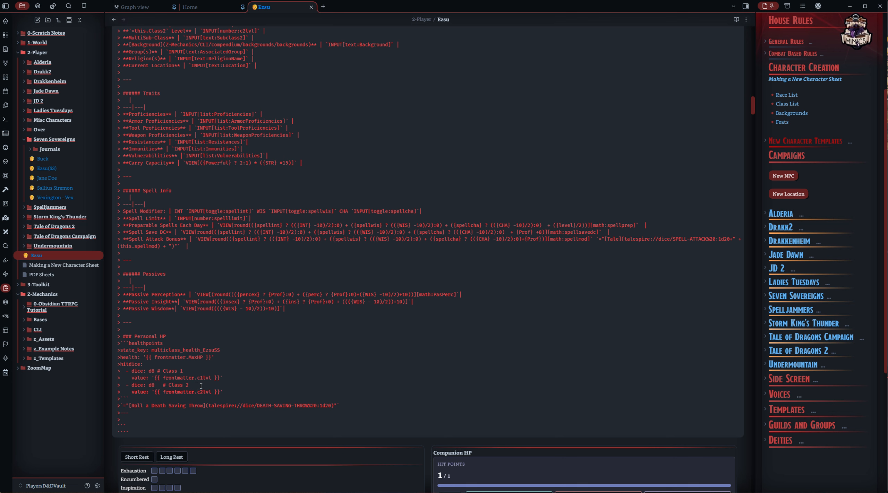
click(155, 385)
click(765, 142)
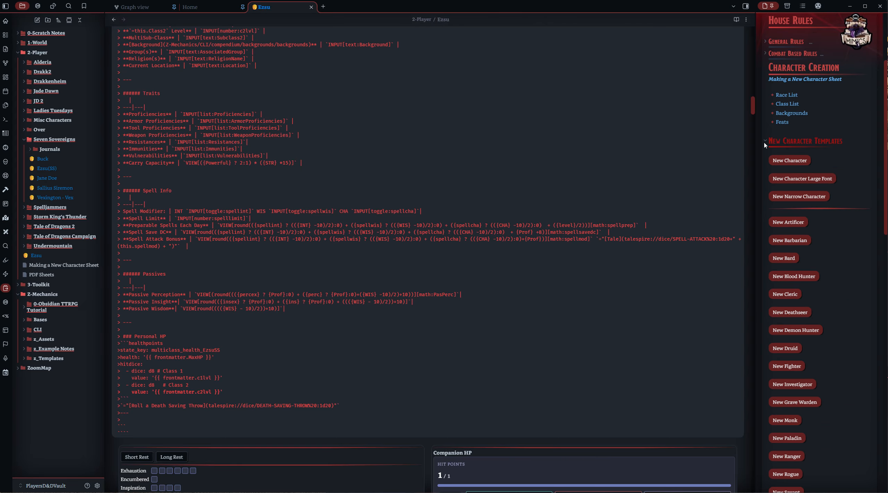
click(153, 369)
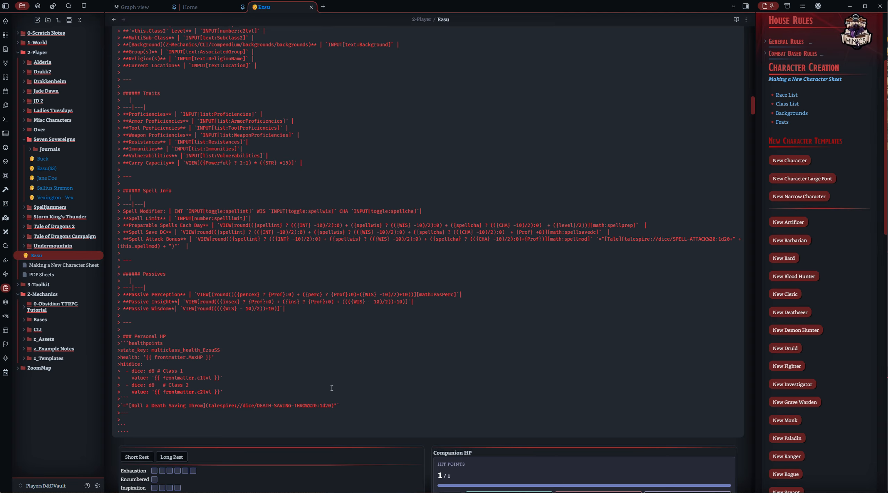
- Return the column block to its rendered form and compare the Class Info levels with the Personal HP hit dice
click(359, 442)
scroll(444, 326, down, 5)
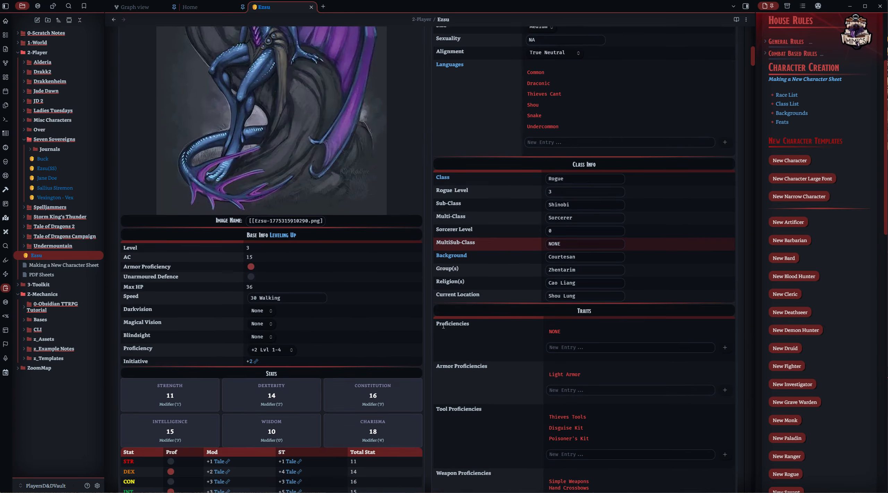
scroll(444, 326, down, 5)
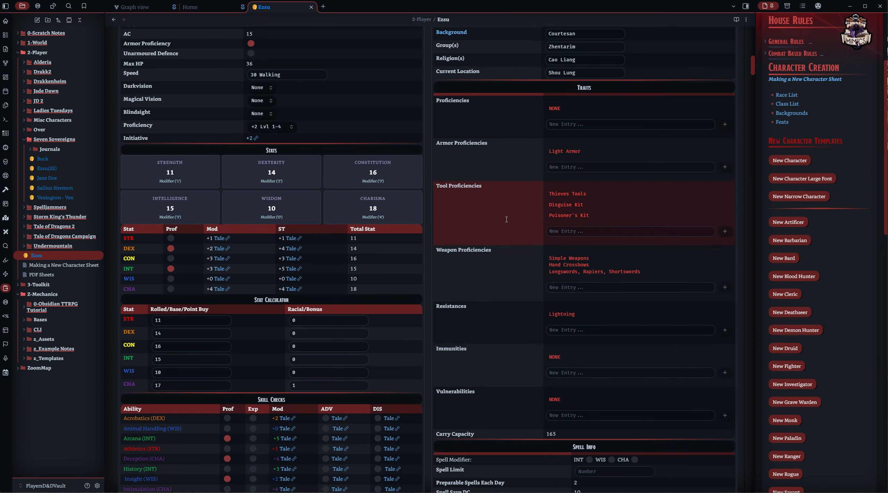
scroll(534, 139, up, 2)
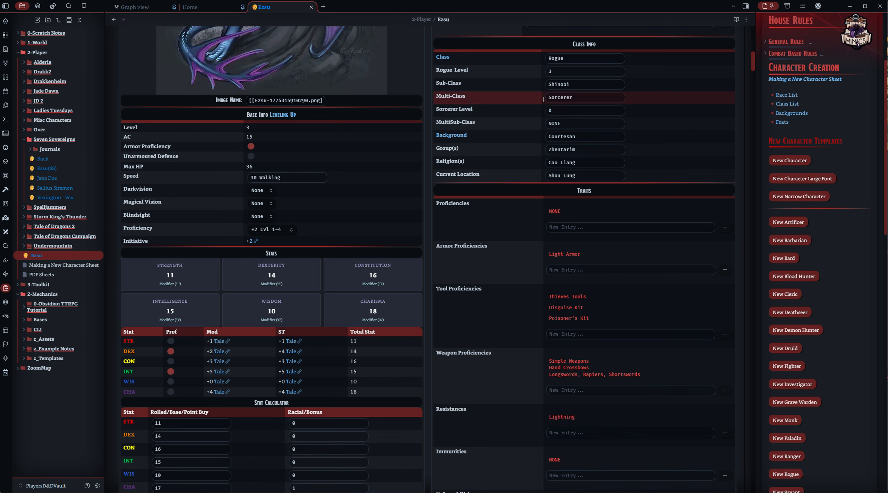
scroll(439, 111, down, 9)
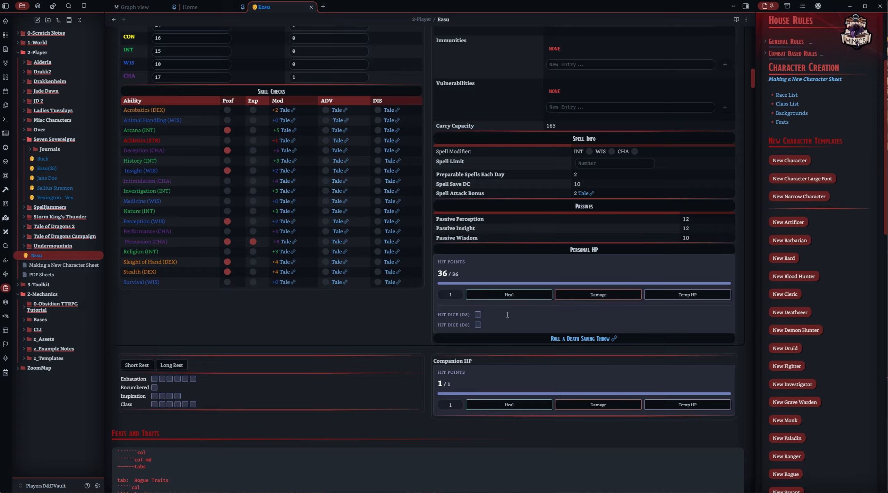
scroll(487, 316, up, 4)
scroll(507, 315, up, 9)
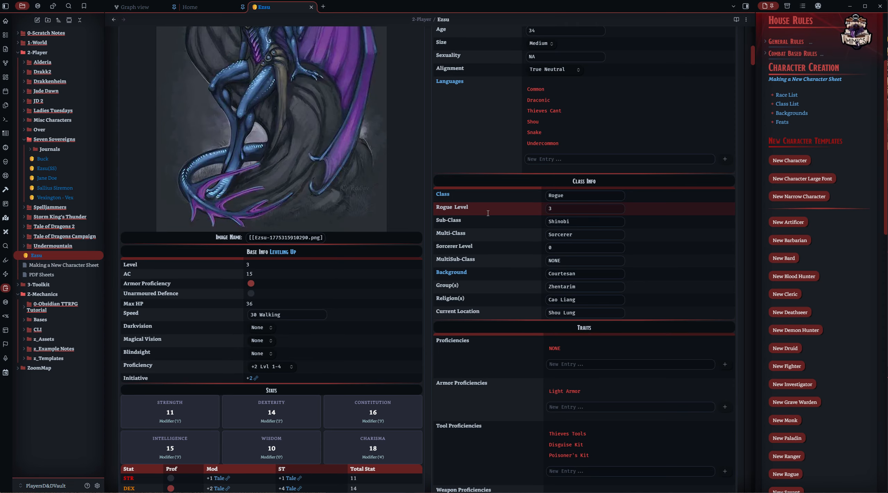
click(421, 227)
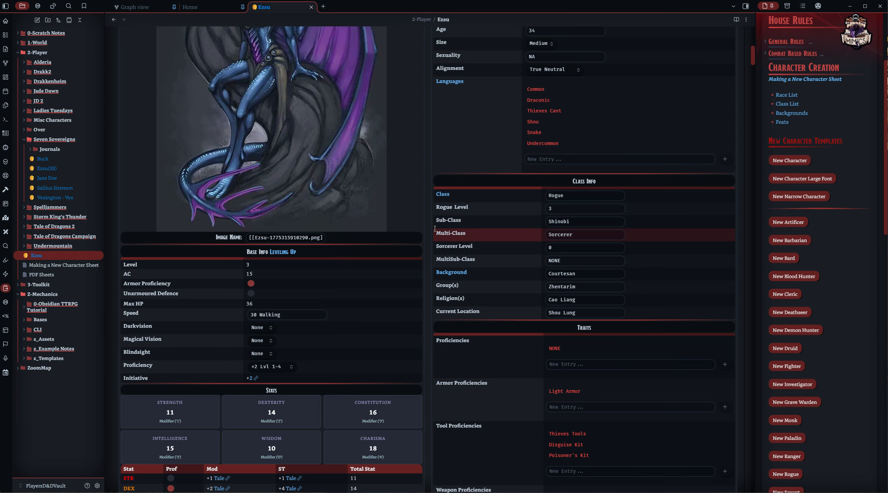
scroll(434, 228, down, 2)
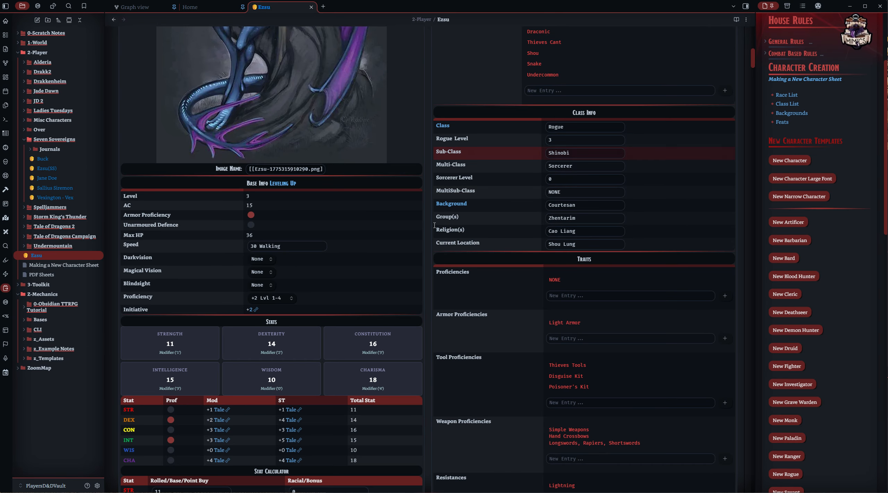
- Close and reopen Ezsu's note, and go to its rendered Personal HP section
click(311, 7)
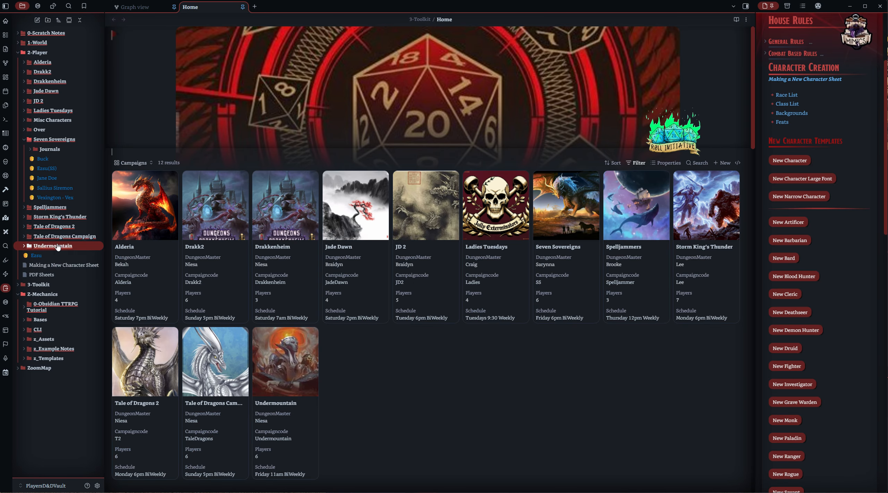
click(32, 256)
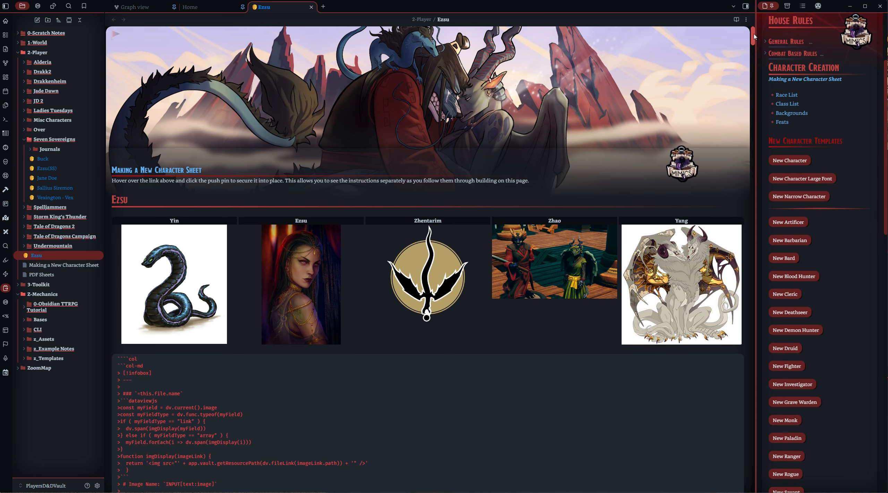
drag(754, 36, 757, 183)
scroll(430, 339, down, 15)
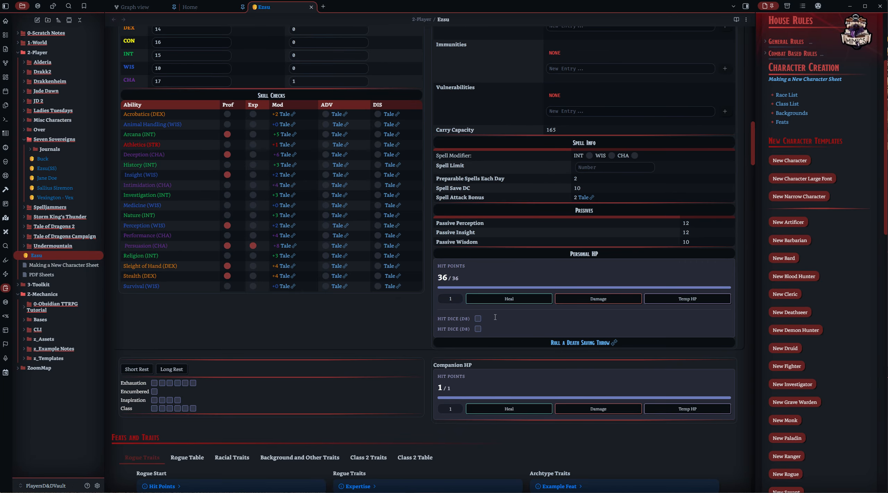
- Look at the source behind the Personal HP block again and return to the rendered Class Info section
click(464, 354)
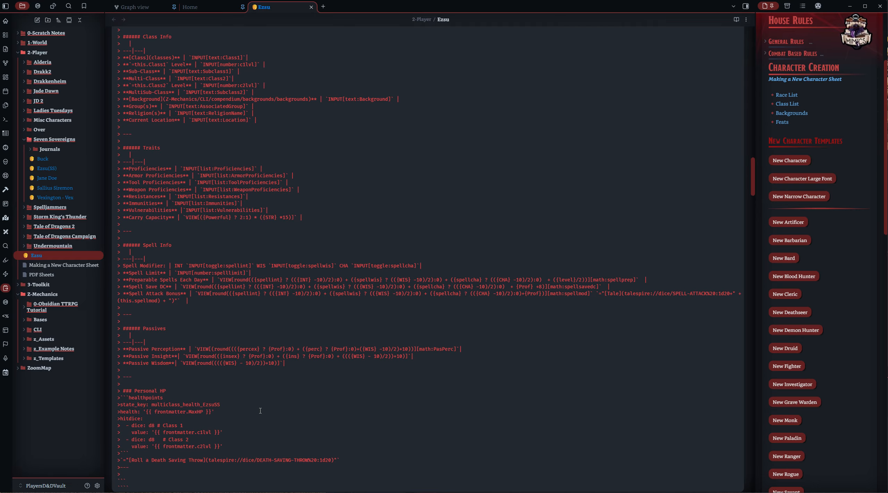
scroll(221, 462, down, 1)
click(211, 465)
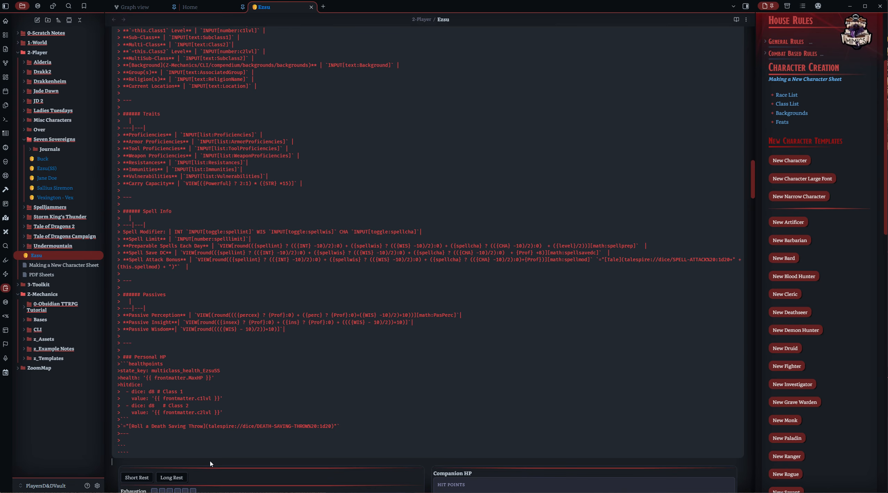
scroll(488, 413, down, 15)
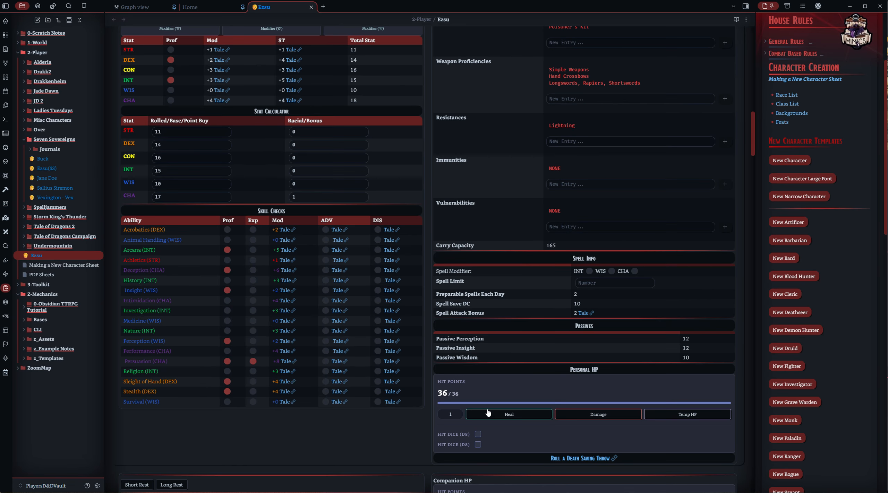
scroll(488, 413, down, 1)
scroll(512, 404, up, 13)
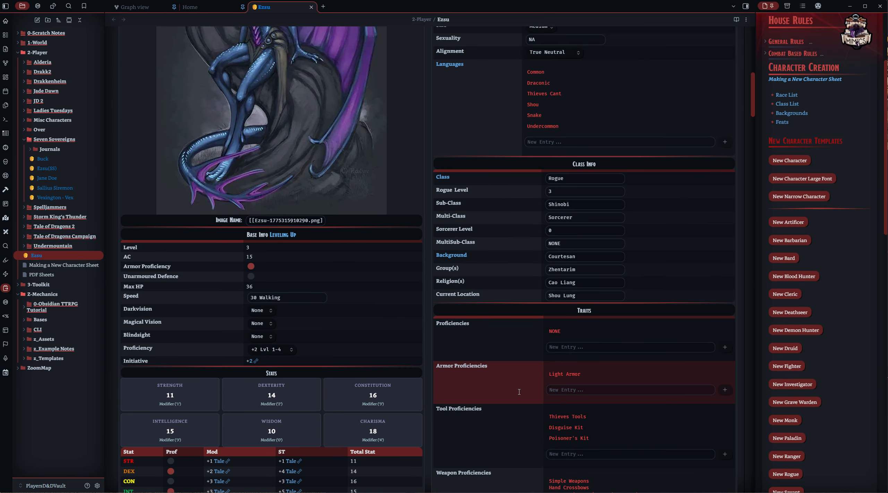
- Switch the note to Source mode and highlight the c1lvl property in the frontmatter
click(746, 20)
click(700, 51)
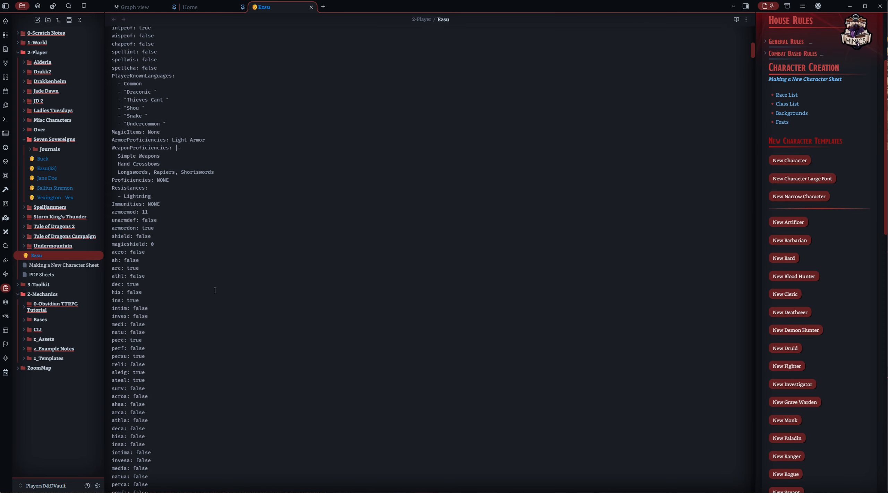
scroll(207, 281, up, 9)
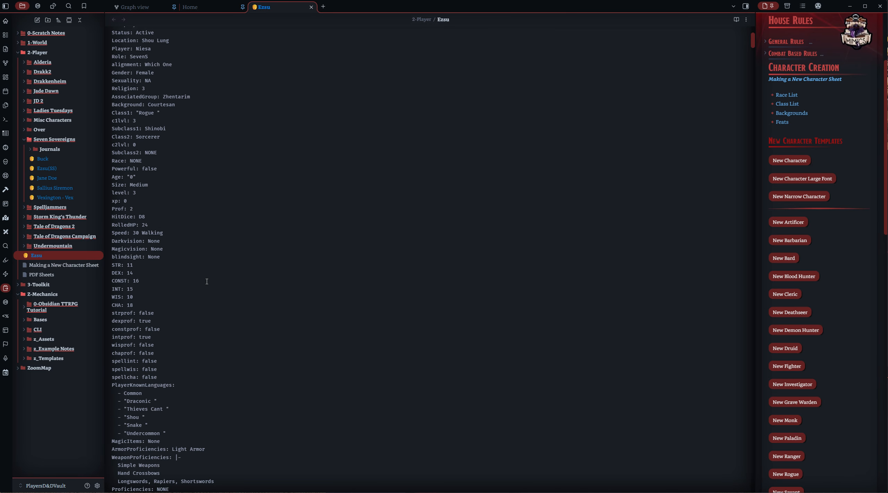
scroll(207, 281, up, 5)
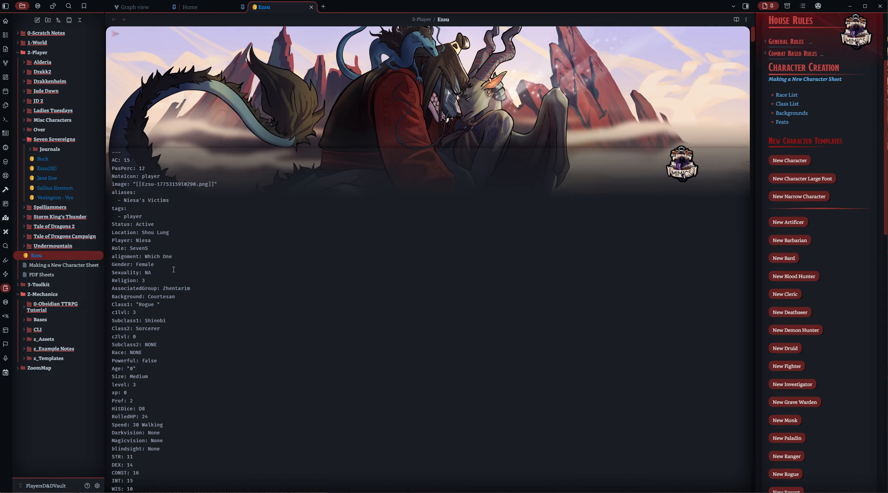
click(149, 314)
scroll(223, 402, down, 5)
scroll(223, 402, up, 5)
drag(112, 314, 126, 313)
- Point out the c1lvl property once more and turn off Source mode for the note
click(746, 20)
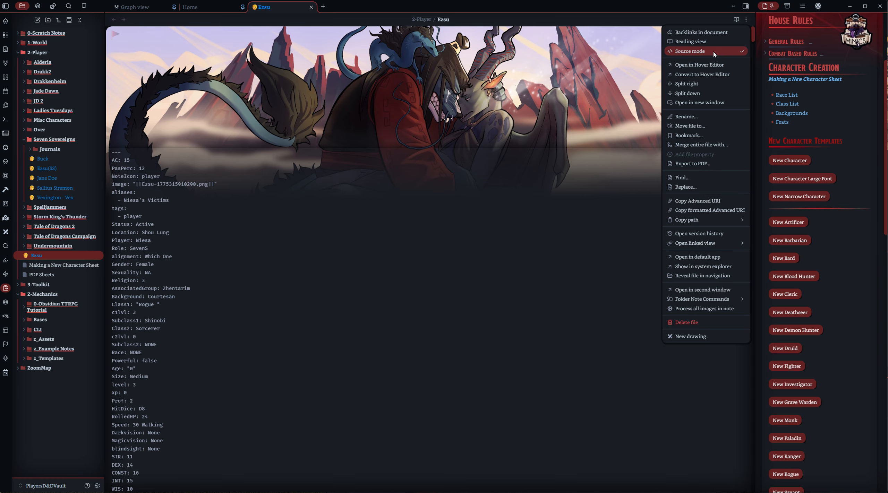
click(485, 173)
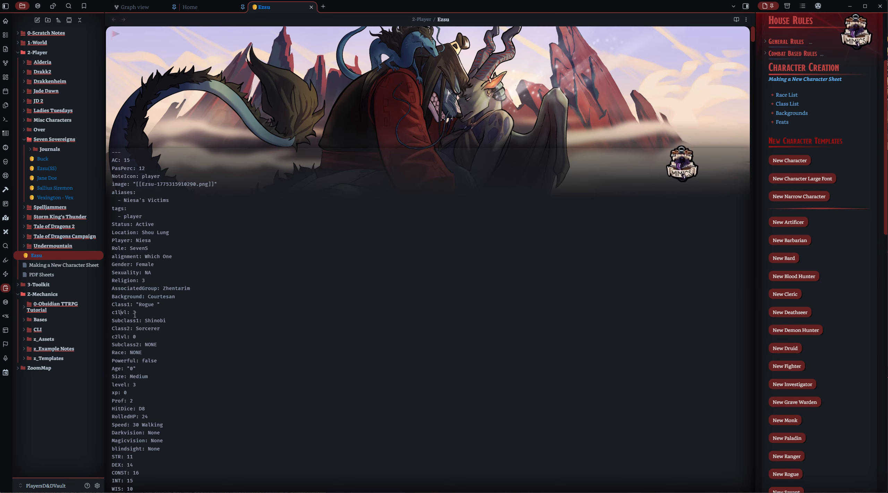
drag(128, 313, 124, 313)
click(746, 20)
click(724, 51)
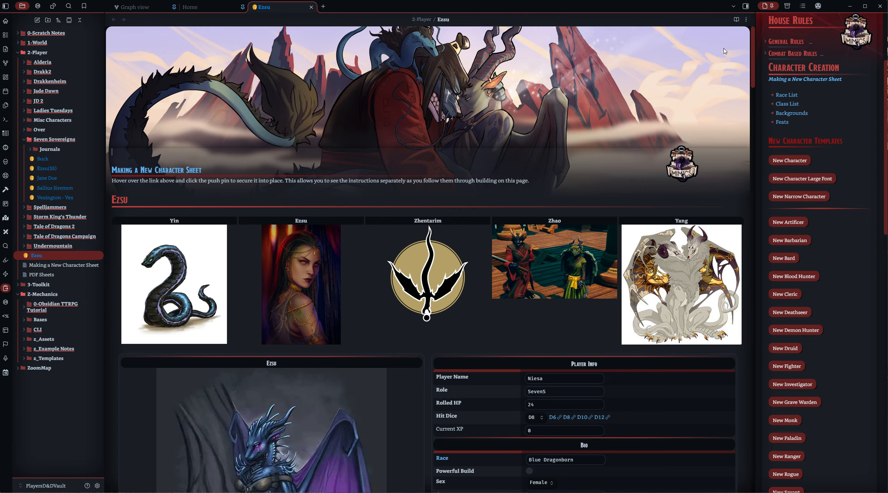
- Show the Personal HP source, highlight c1lvl in the Class 1 hit dice value, and leave the block's source
scroll(718, 312, down, 8)
scroll(718, 312, down, 15)
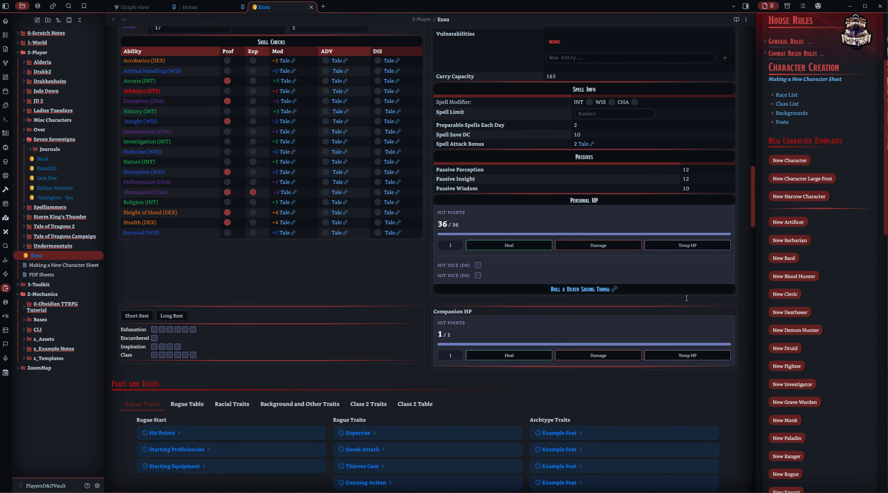
key(ctrl+e)
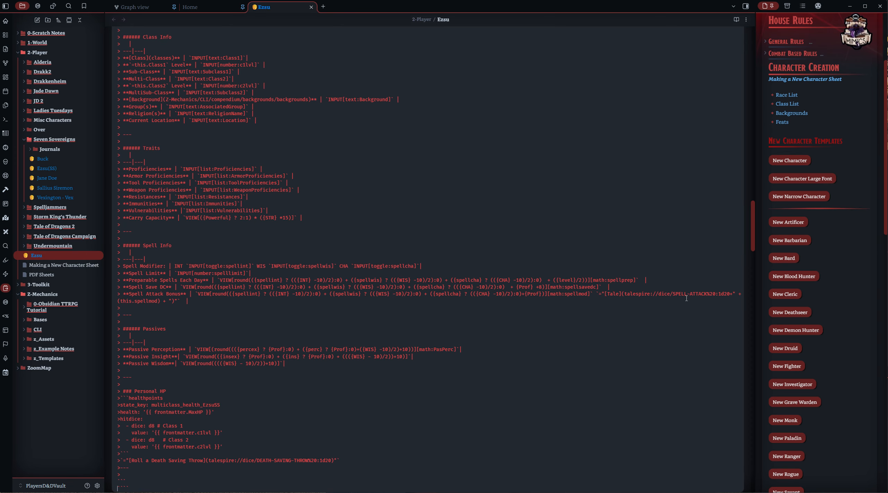
scroll(297, 423, down, 1)
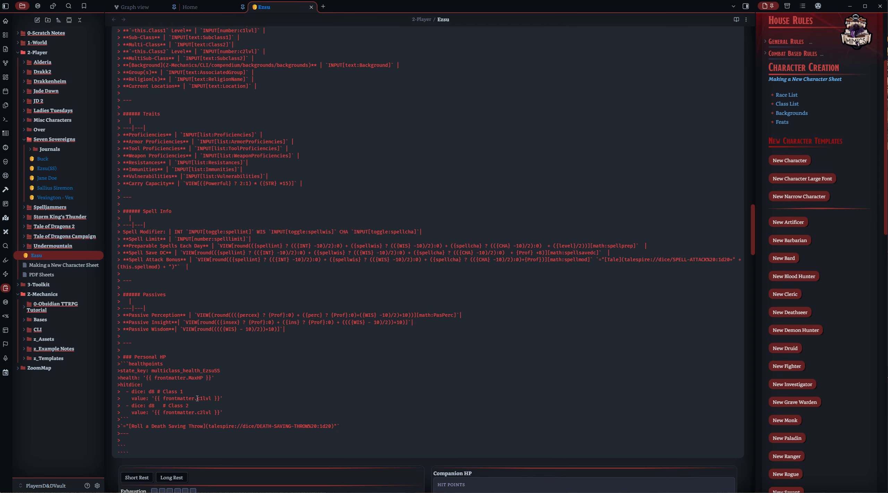
drag(206, 399, 213, 398)
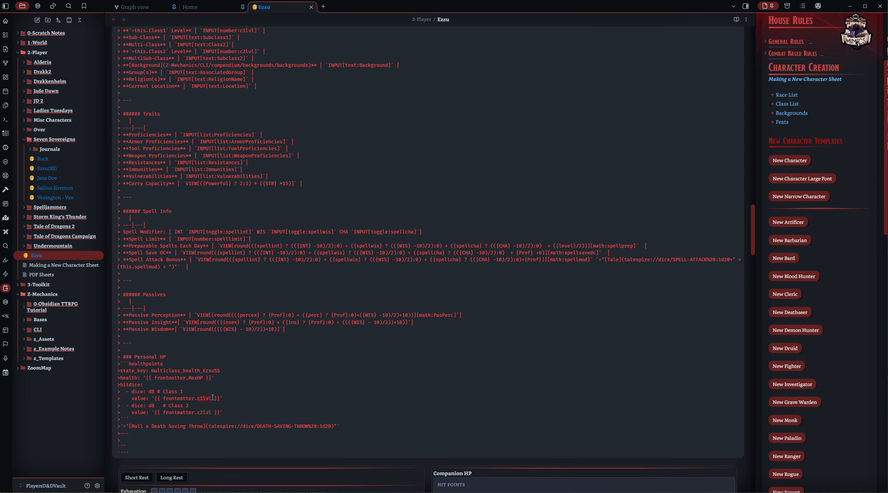
click(304, 391)
click(182, 463)
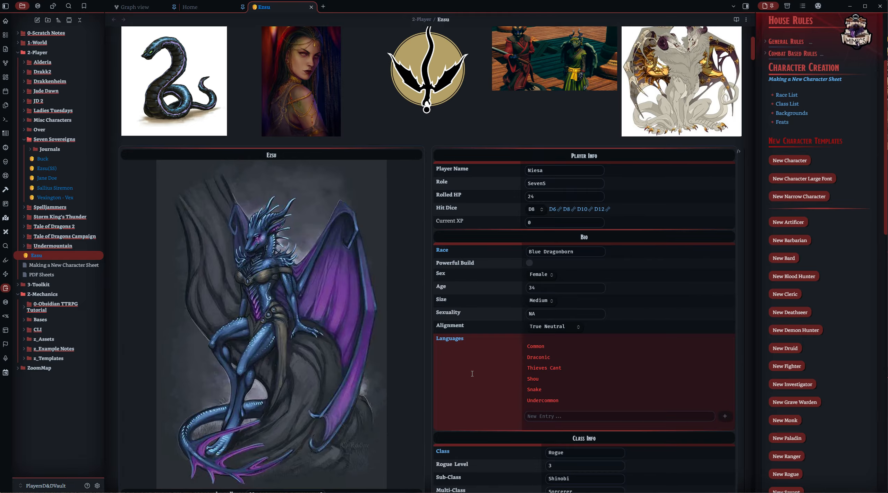
- Check the installed community plugins for updates and close the settings
scroll(471, 374, down, 15)
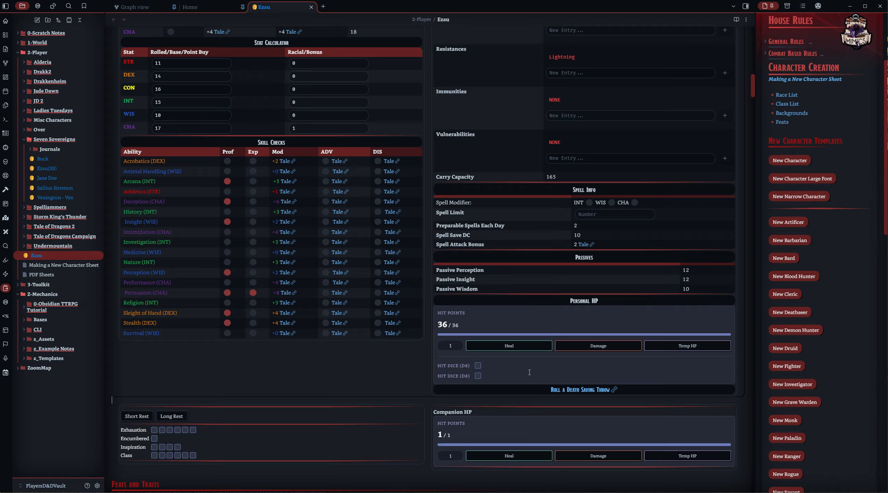
click(97, 486)
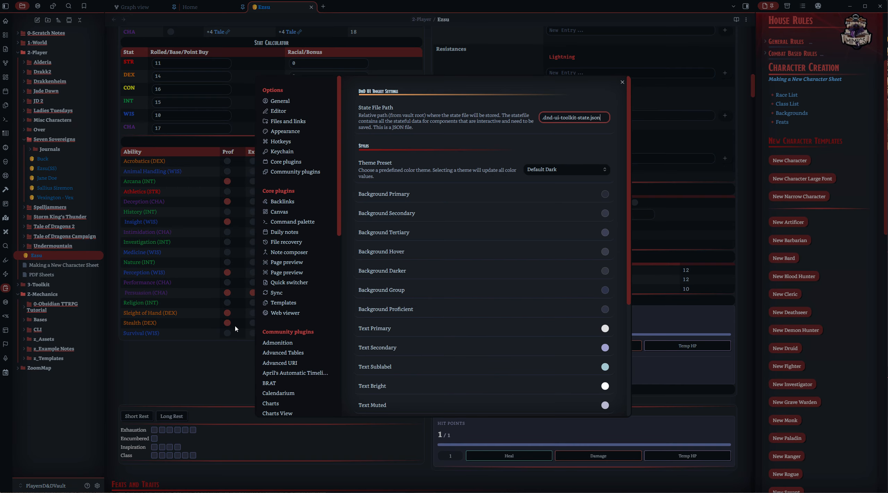
click(295, 172)
click(577, 145)
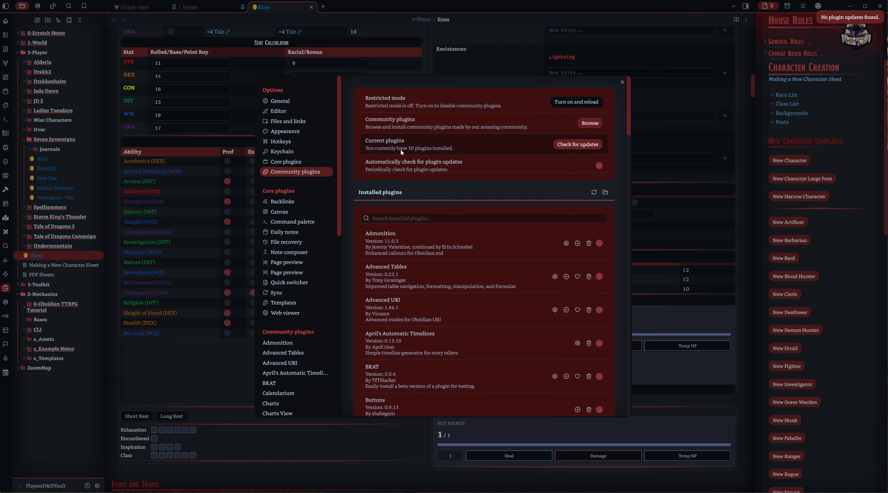
click(622, 82)
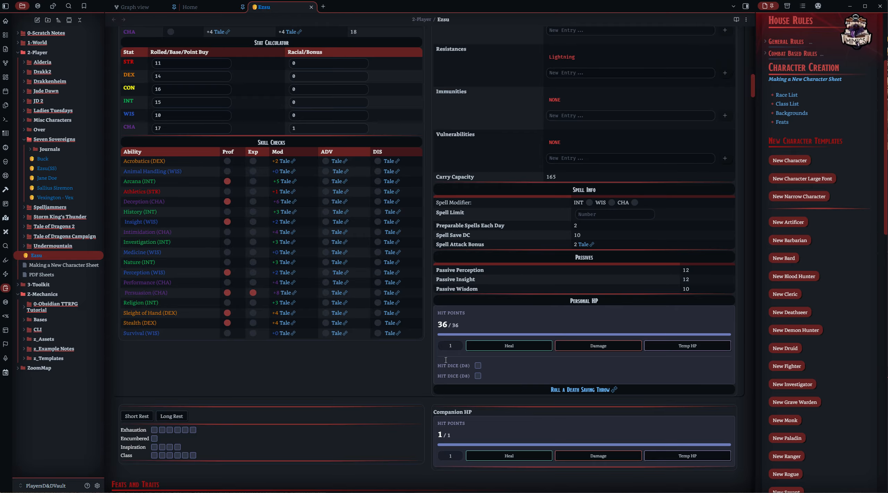
- Show the Personal HP source on Ezsu's sheet and compare it with the same block's source on the Lucious Cal sheet in Drakk2
click(434, 400)
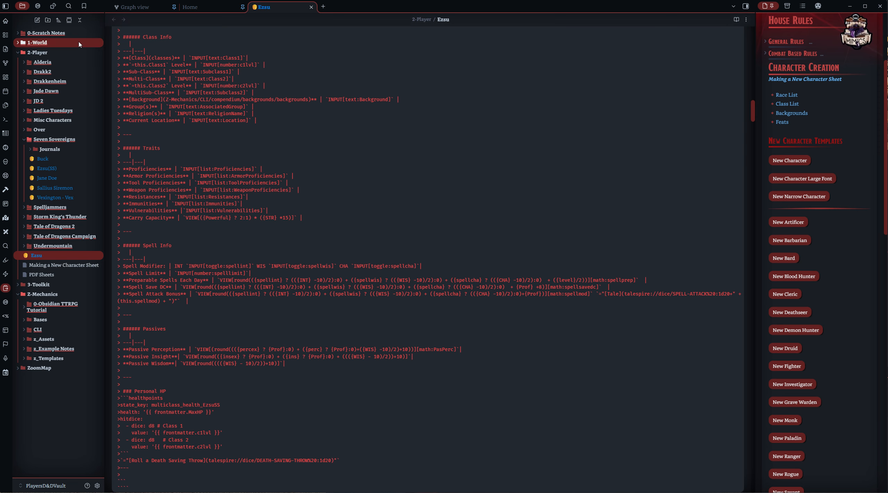
click(24, 72)
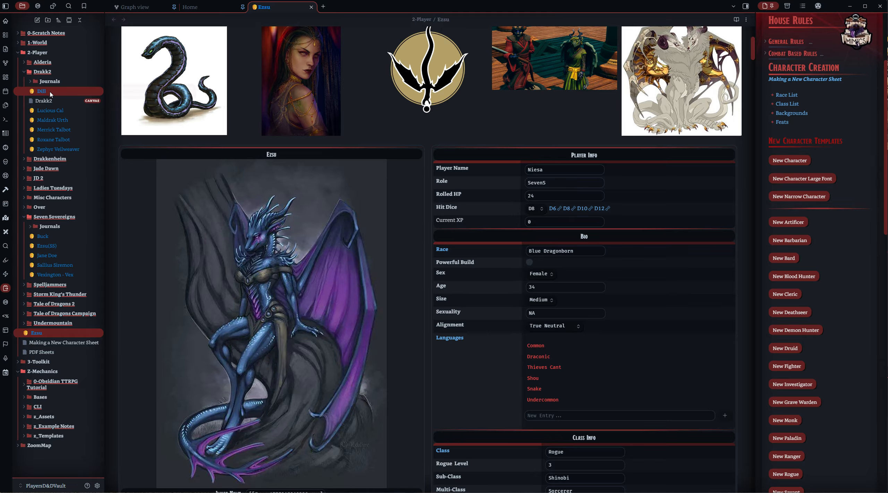
click(49, 111)
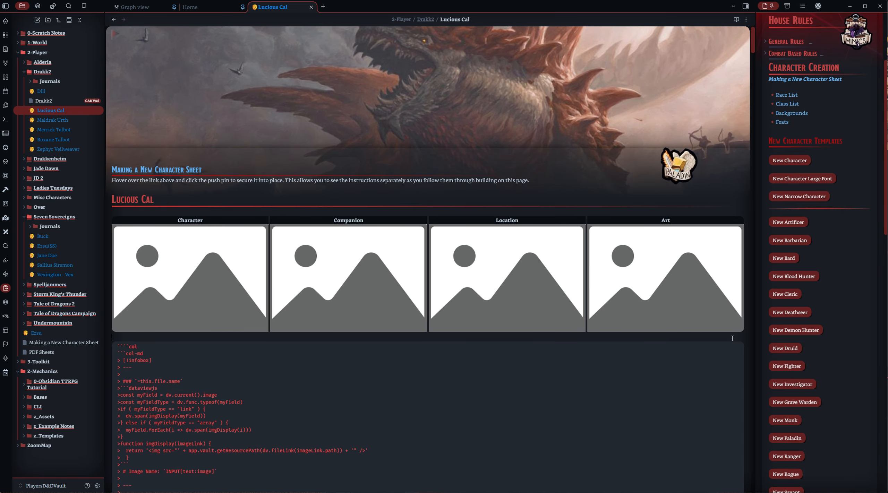
scroll(733, 339, down, 20)
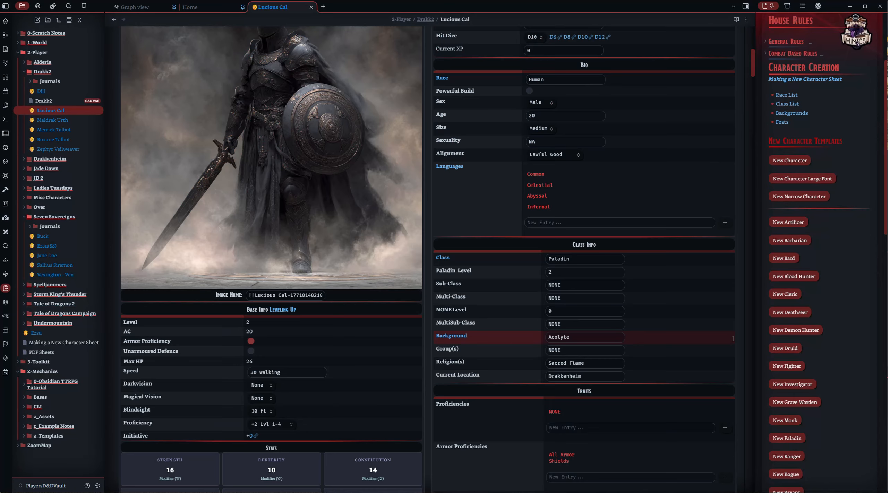
scroll(733, 339, down, 12)
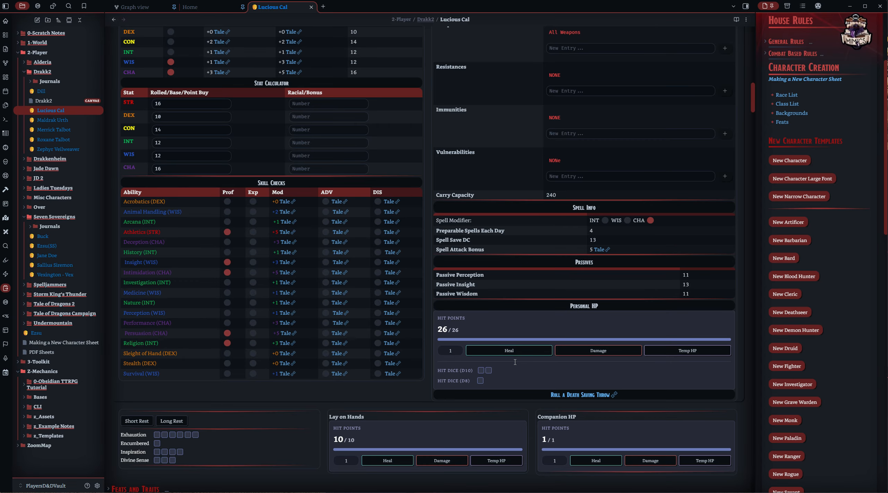
click(466, 406)
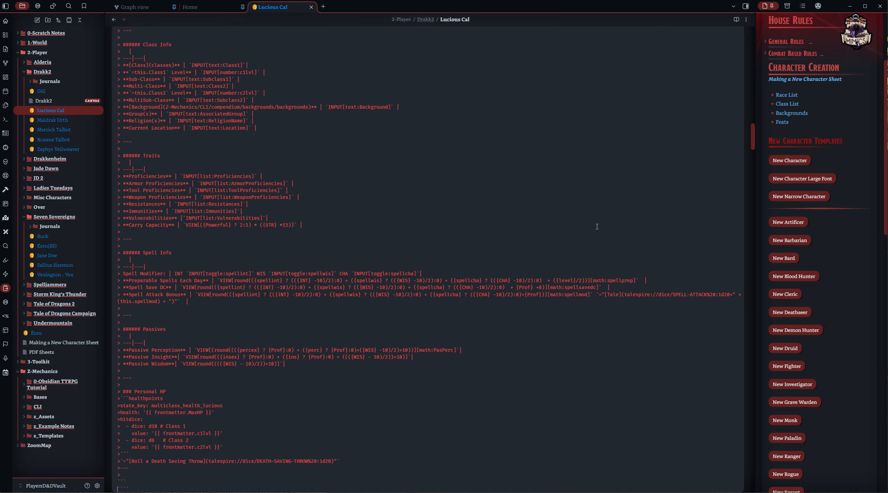
- View the Lucious Cal note's frontmatter in Source mode, including c1lvl, and turn Source mode off again
scroll(385, 332, up, 10)
scroll(587, 239, up, 3)
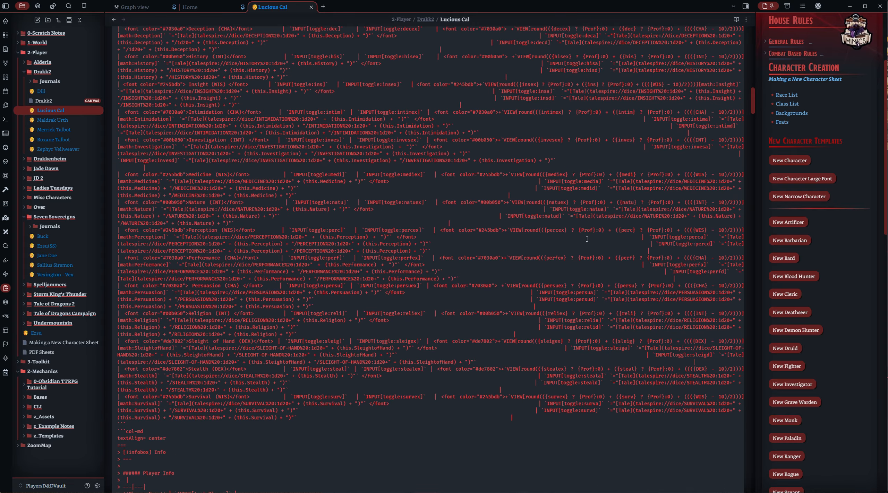
click(745, 19)
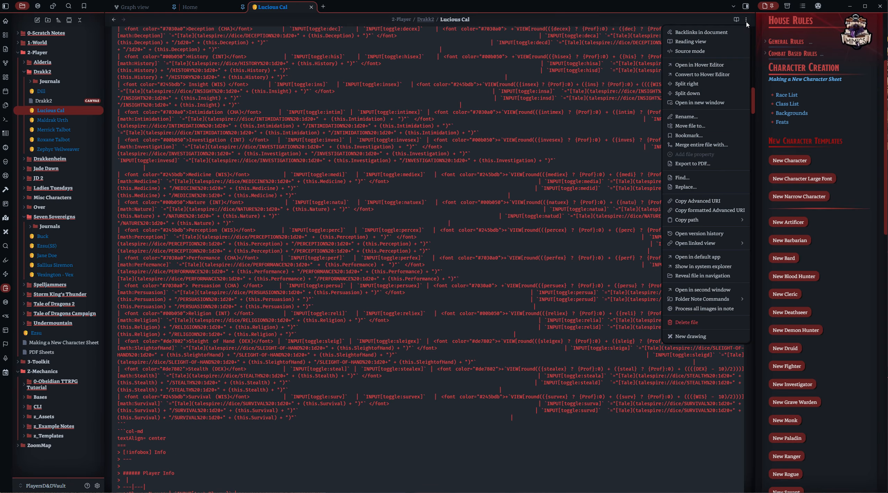
click(690, 51)
scroll(187, 166, up, 15)
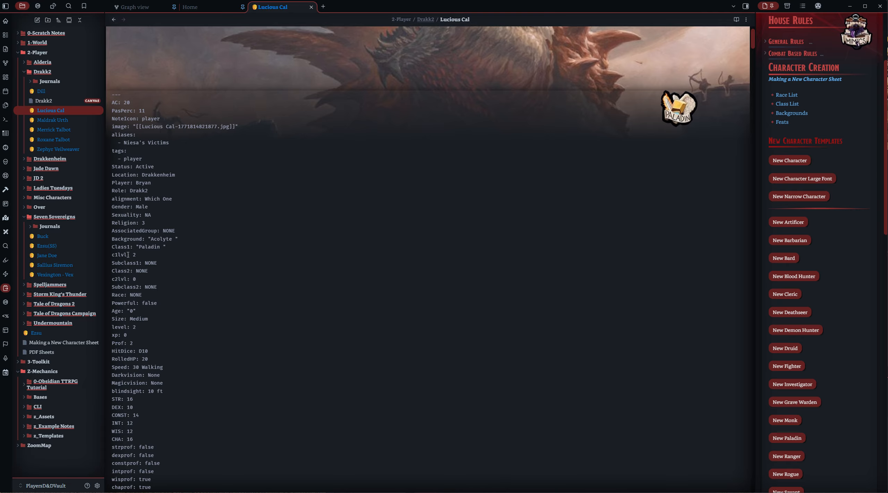
click(746, 19)
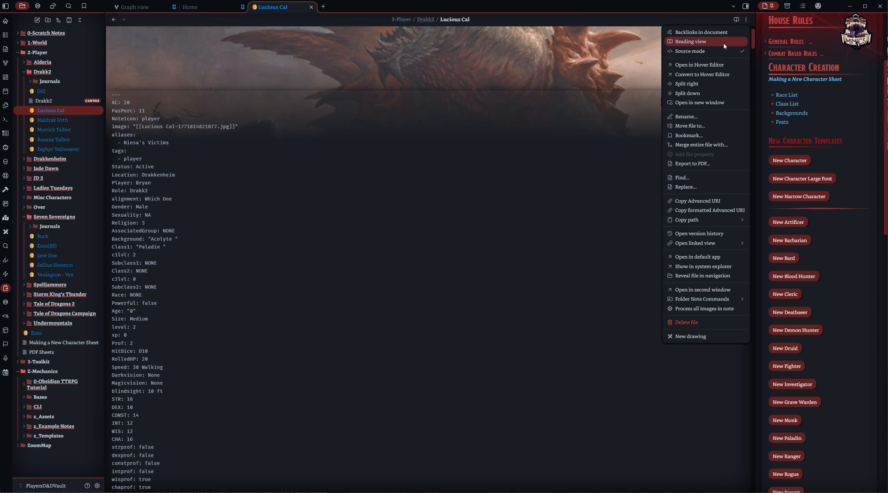
click(720, 52)
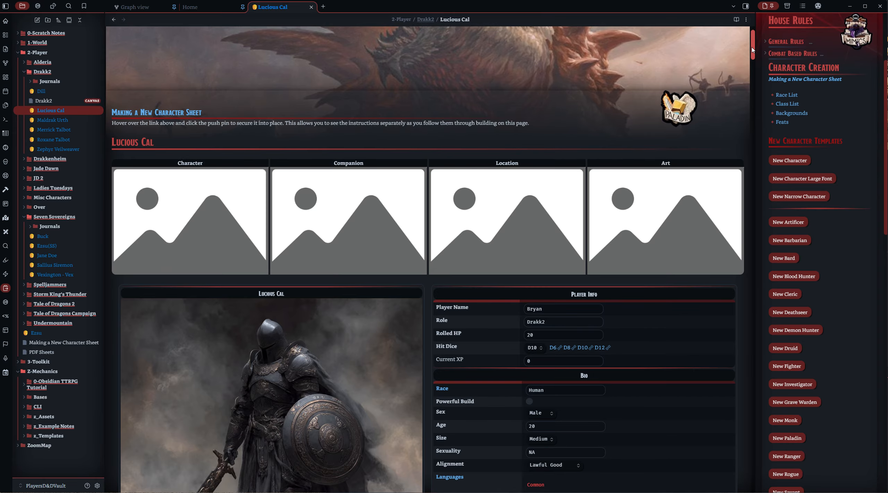
drag(752, 48, 751, 159)
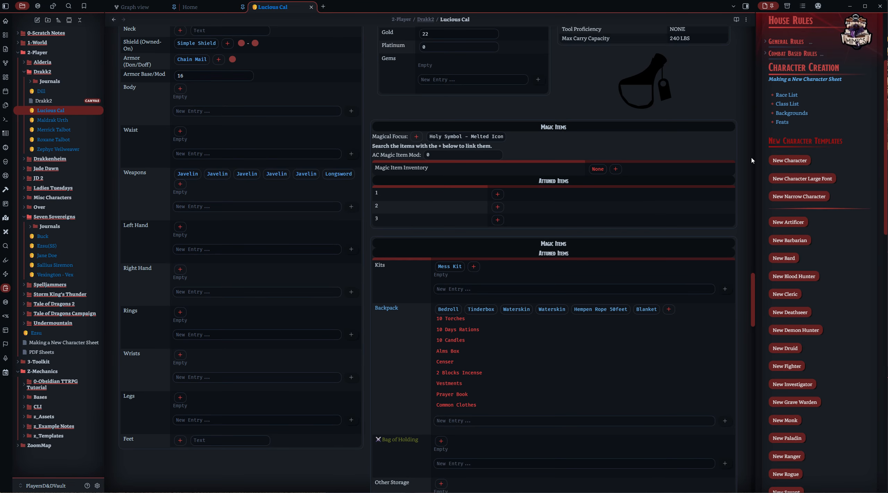
- Reopen the Ezsu sheet and return to its rendered Personal HP block and hit dice
click(36, 332)
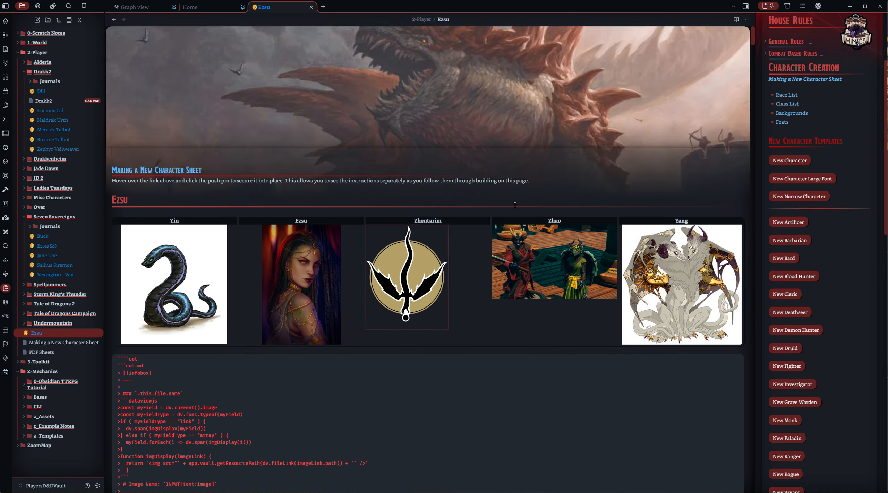
scroll(752, 84, down, 5)
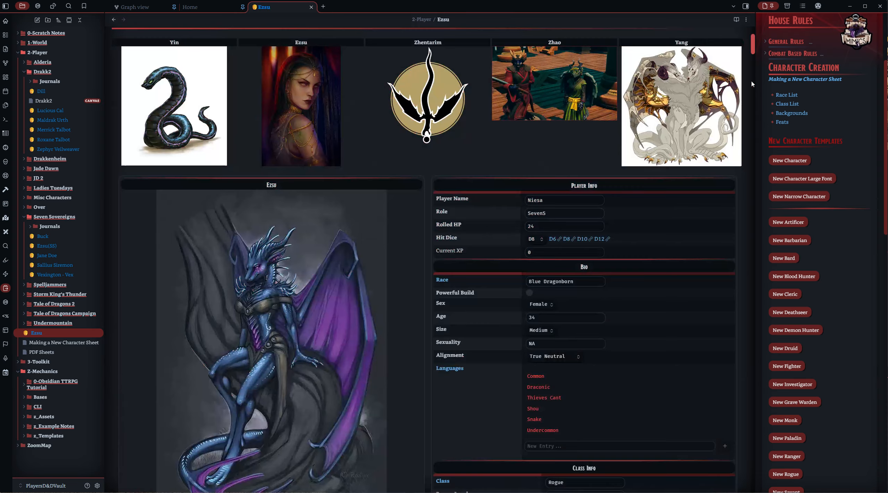
scroll(586, 193, down, 20)
scroll(586, 192, up, 10)
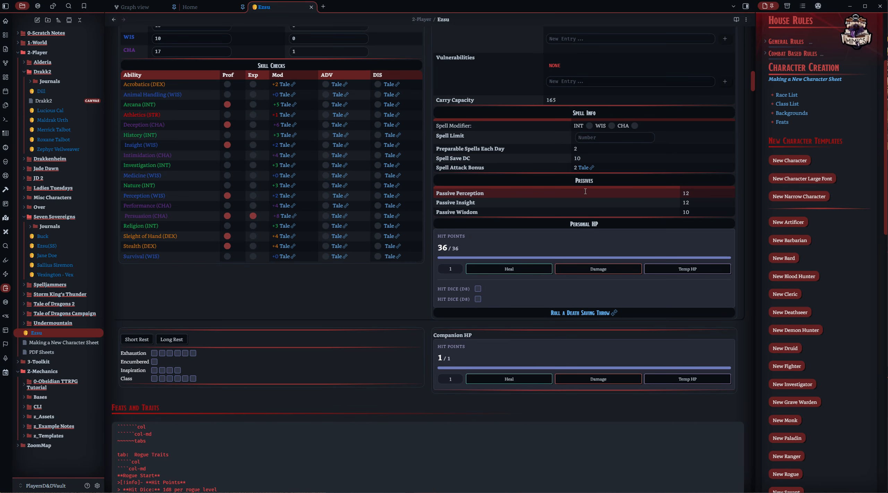
scroll(585, 192, up, 5)
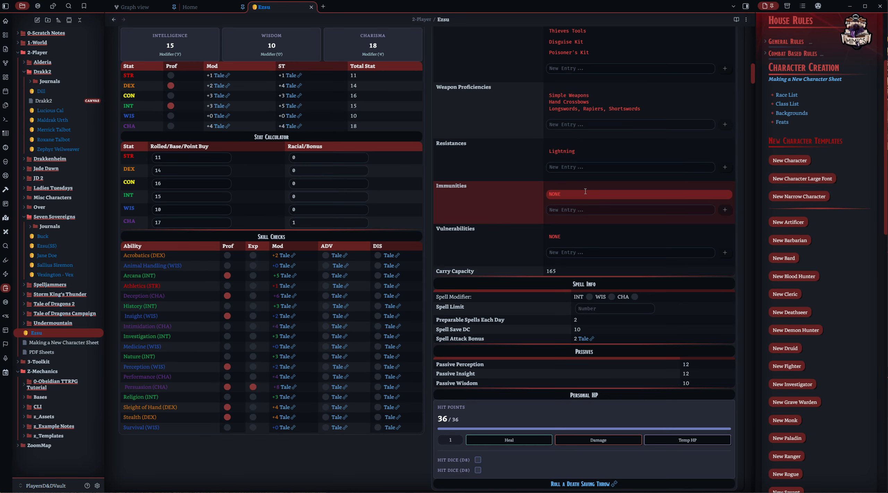